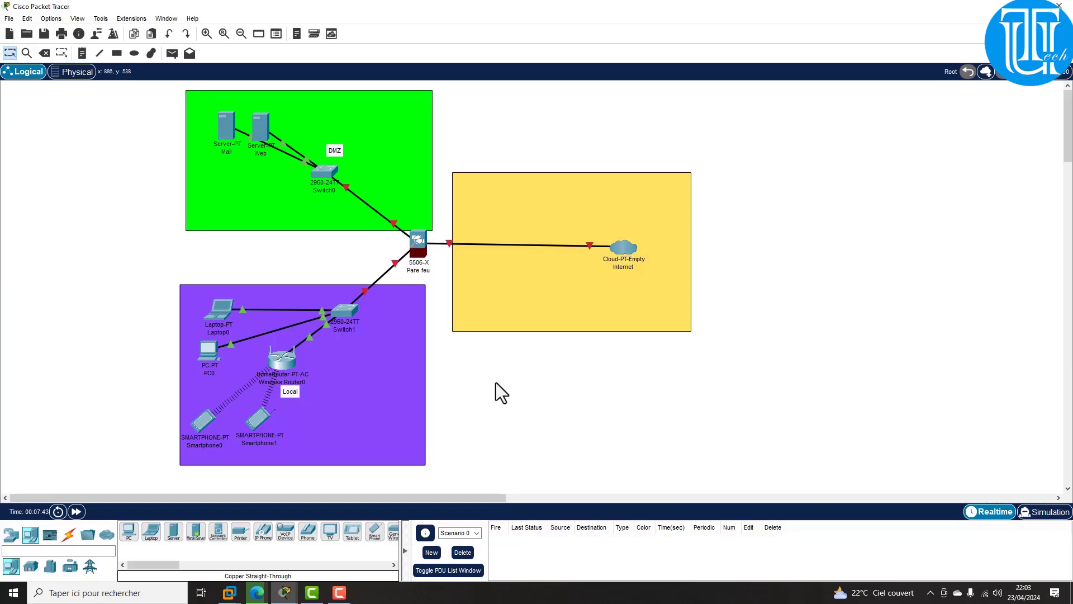
# Step: Nudge the firewall and rearrange the Web and Mail servers within the DMZ
pyautogui.moveTo(417, 247); pyautogui.dragTo(422, 251)
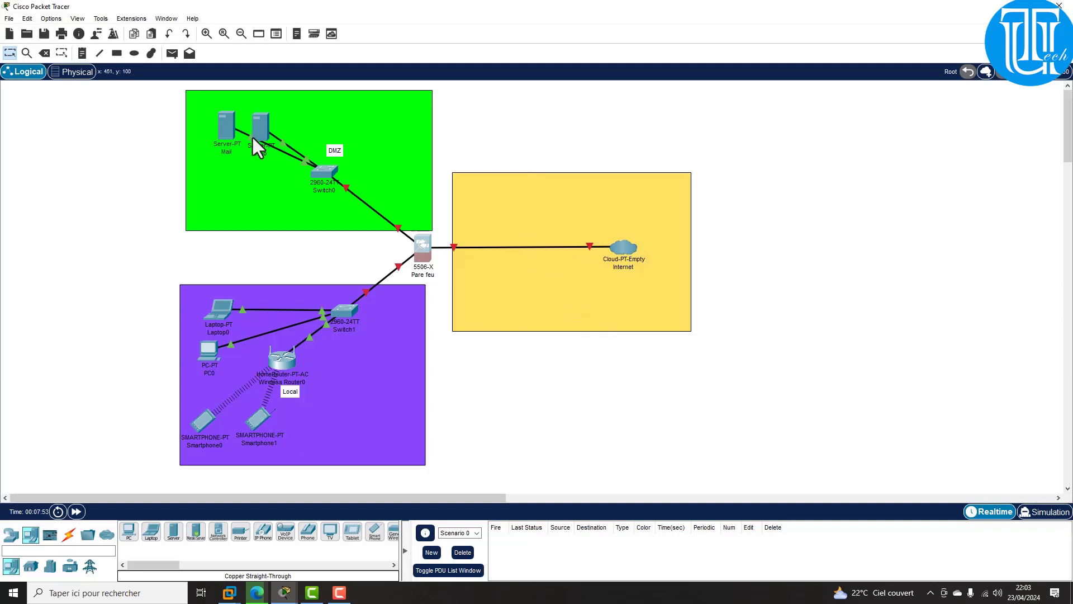
pyautogui.moveTo(253, 138); pyautogui.dragTo(285, 101)
pyautogui.moveTo(223, 124); pyautogui.dragTo(223, 139)
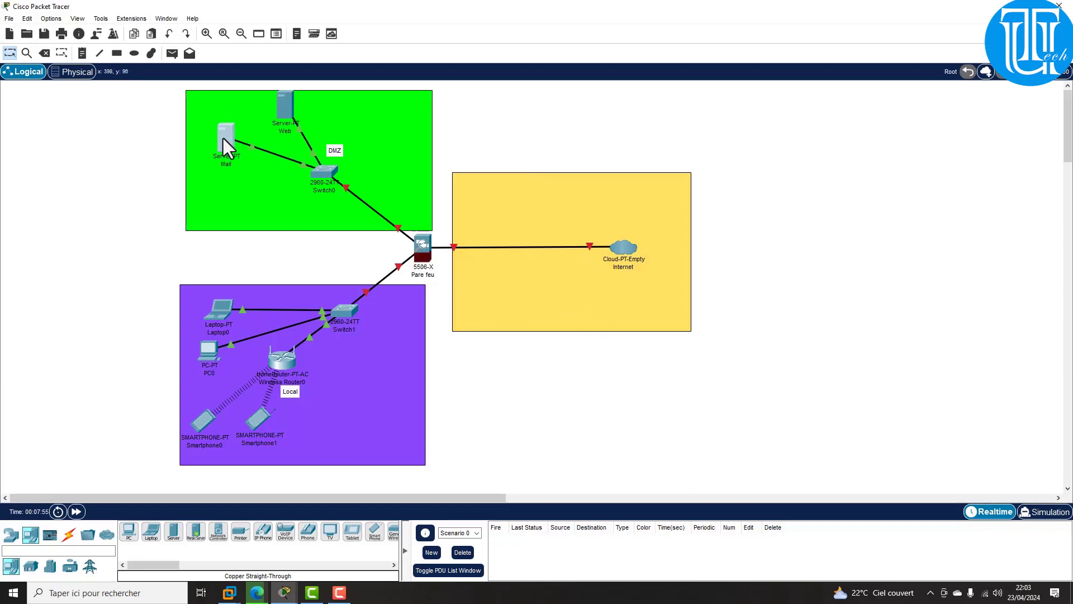
pyautogui.moveTo(284, 108); pyautogui.dragTo(278, 116)
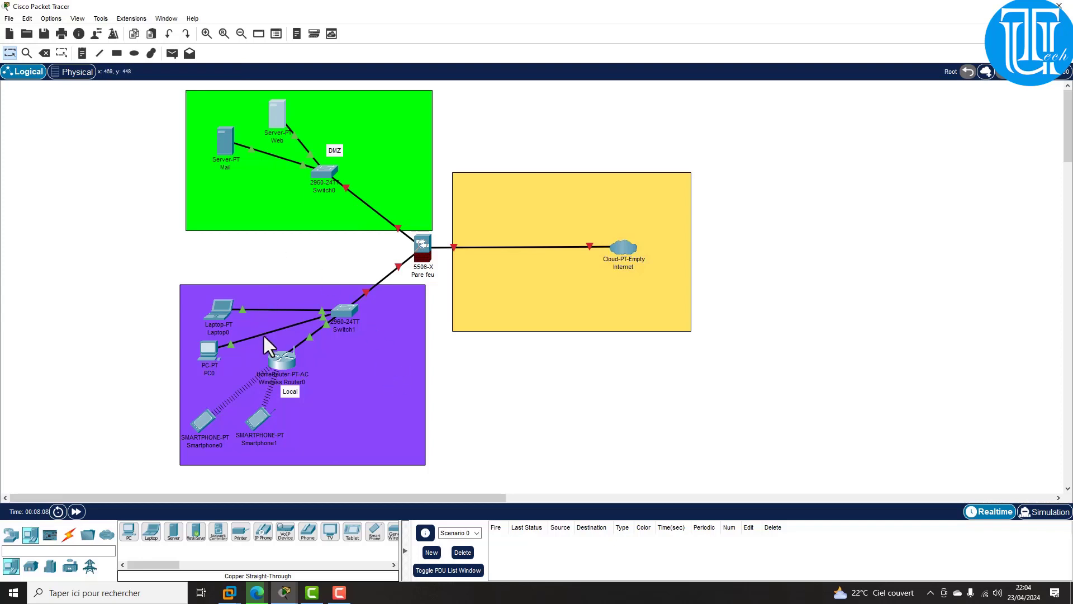
# Step: Move the Local note, Wireless Router0 and Smartphone0 to clearer positions
pyautogui.moveTo(284, 390); pyautogui.dragTo(340, 409)
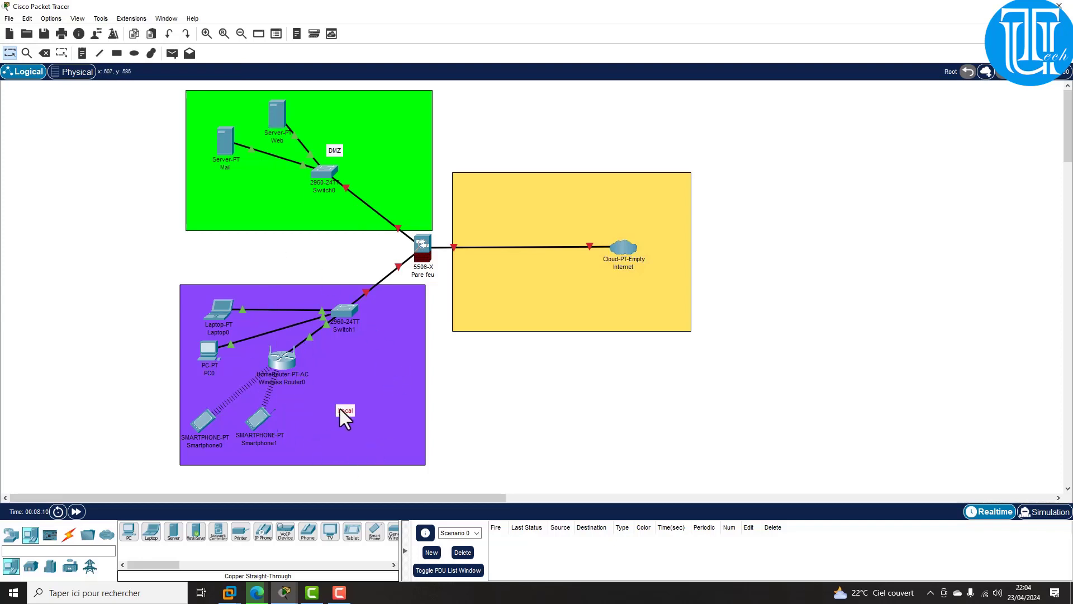
pyautogui.moveTo(286, 360); pyautogui.dragTo(302, 353)
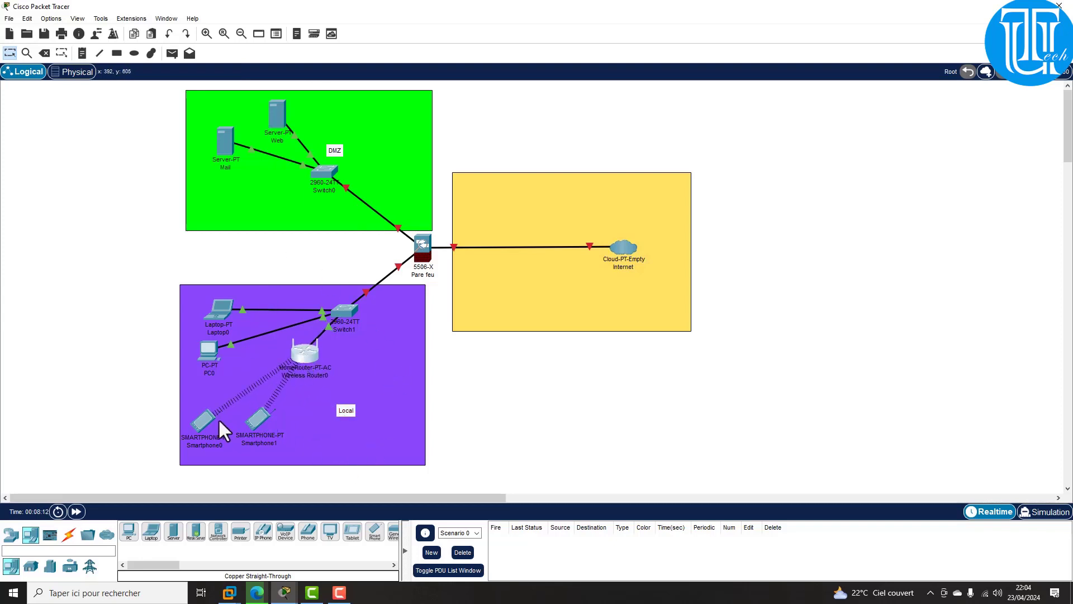
pyautogui.moveTo(203, 415); pyautogui.dragTo(223, 391)
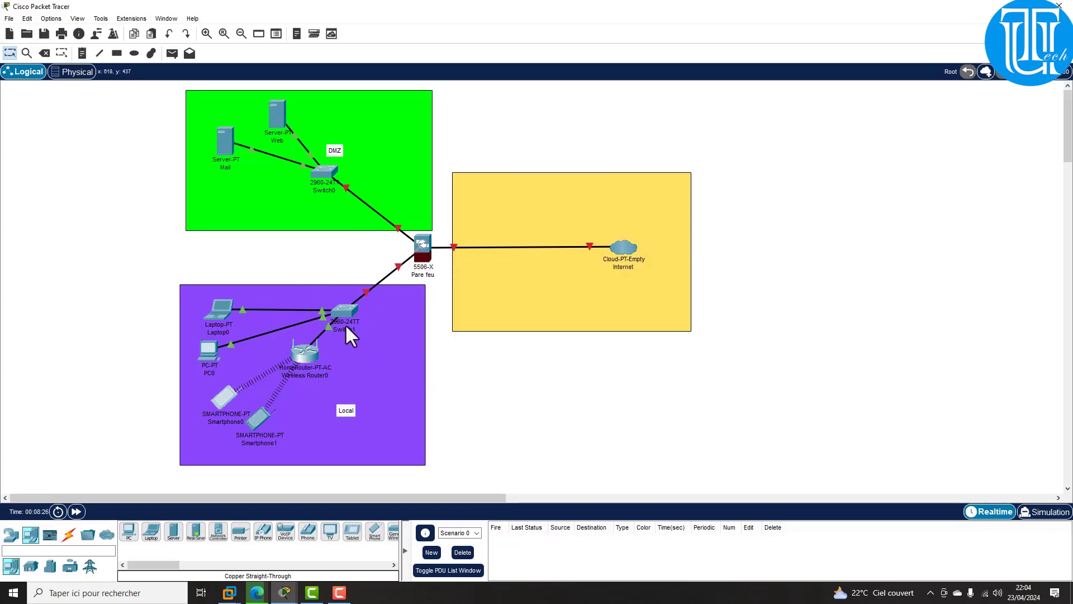
pyautogui.moveTo(347, 328)
# Step: Open the four-port network card photo from the Téléchargements folder
pyautogui.moveTo(293, 344)
pyautogui.moveTo(421, 260)
pyautogui.moveTo(477, 249)
pyautogui.press('super+e')
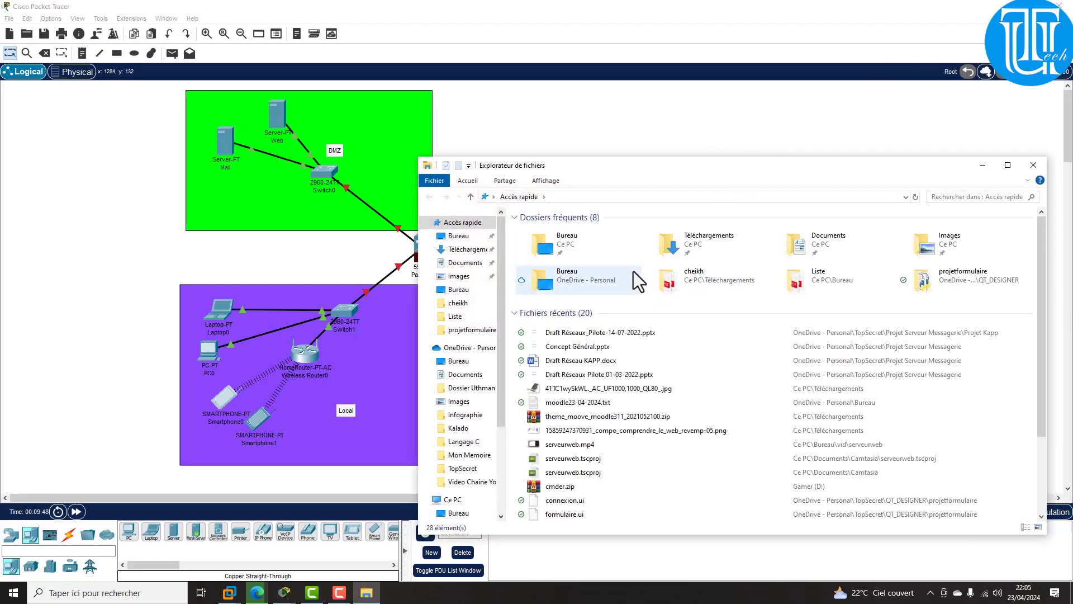
pyautogui.doubleClick(739, 246)
pyautogui.doubleClick(567, 270)
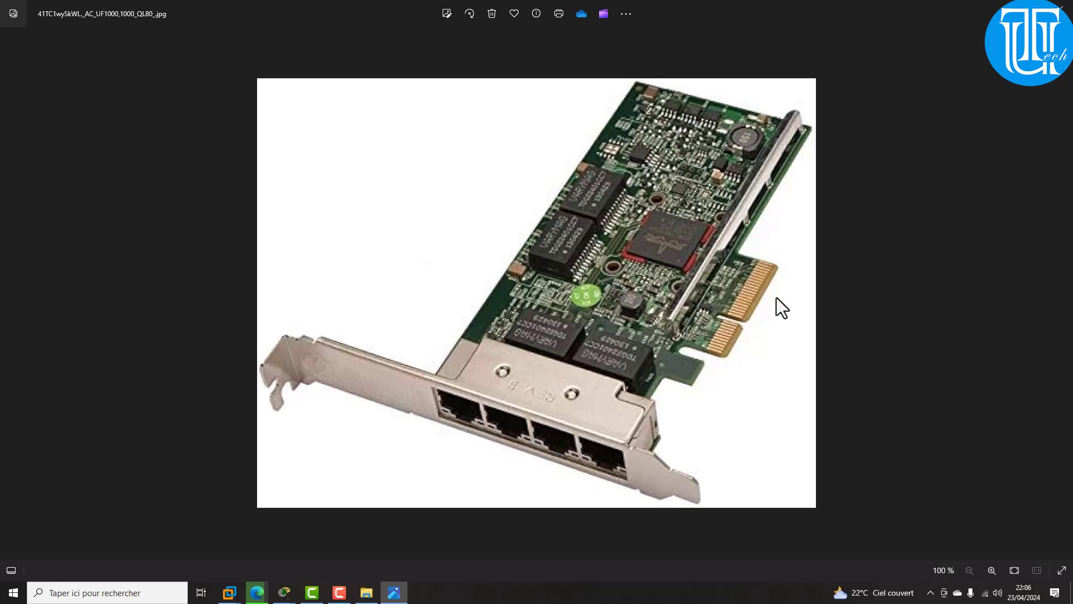
# Step: Close the photo viewer, bring Packet Tracer forward, then minimize it
pyautogui.click(1061, 8)
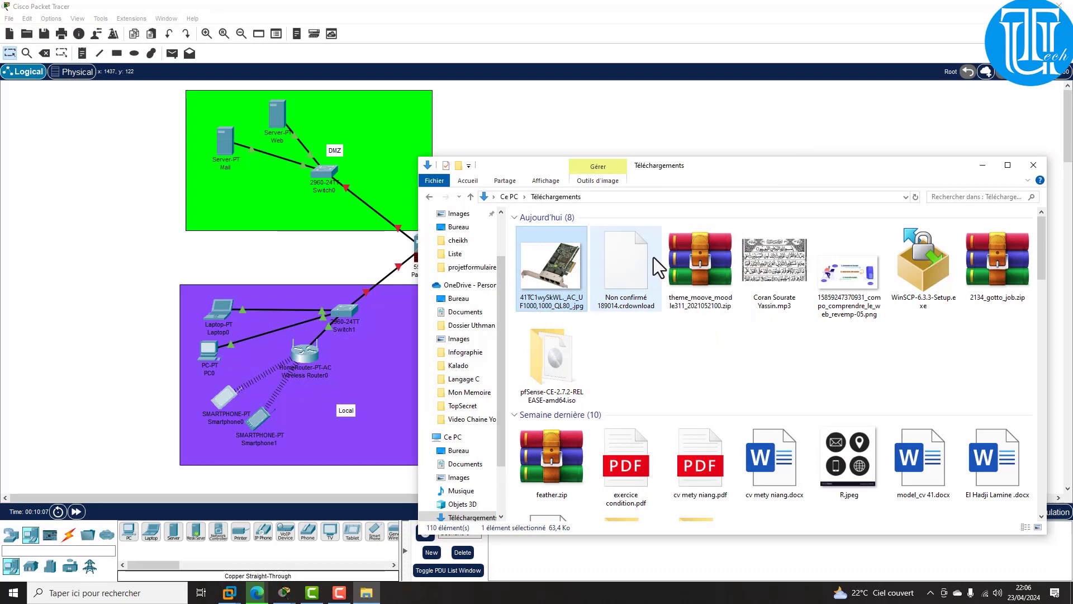
pyautogui.click(195, 253)
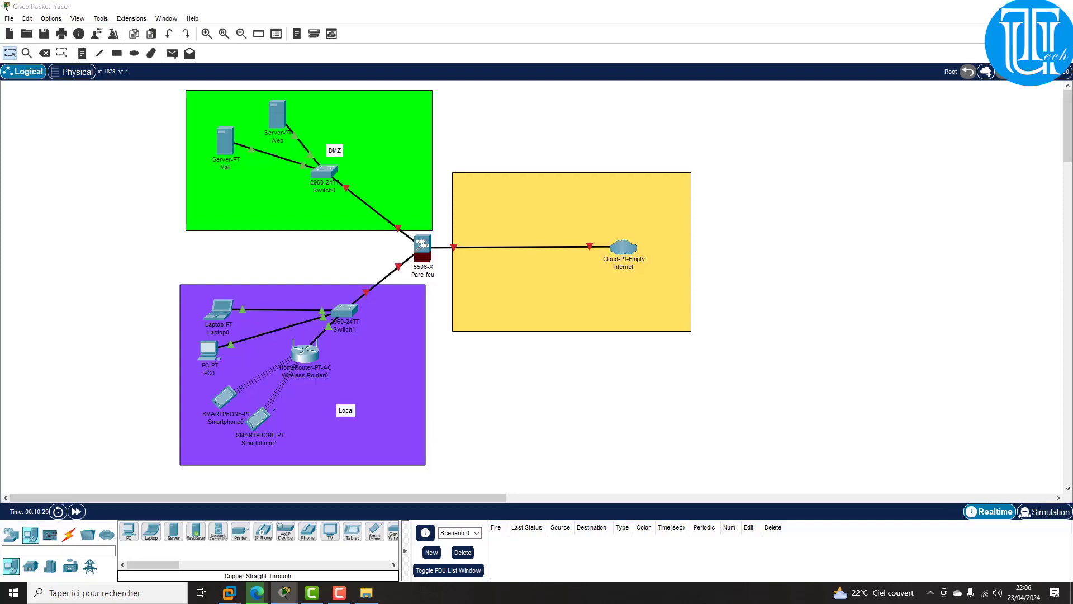
pyautogui.click(1003, 6)
# Step: Close the Explorer and Smartphone1 windows and start a new VM from VMware's Home page
pyautogui.click(1034, 165)
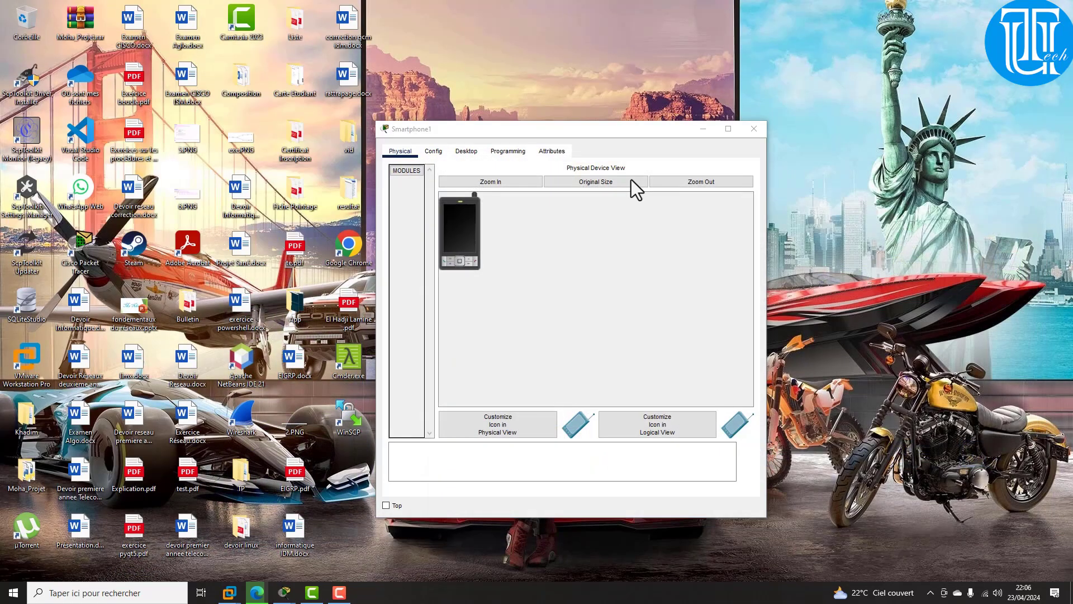
pyautogui.click(753, 128)
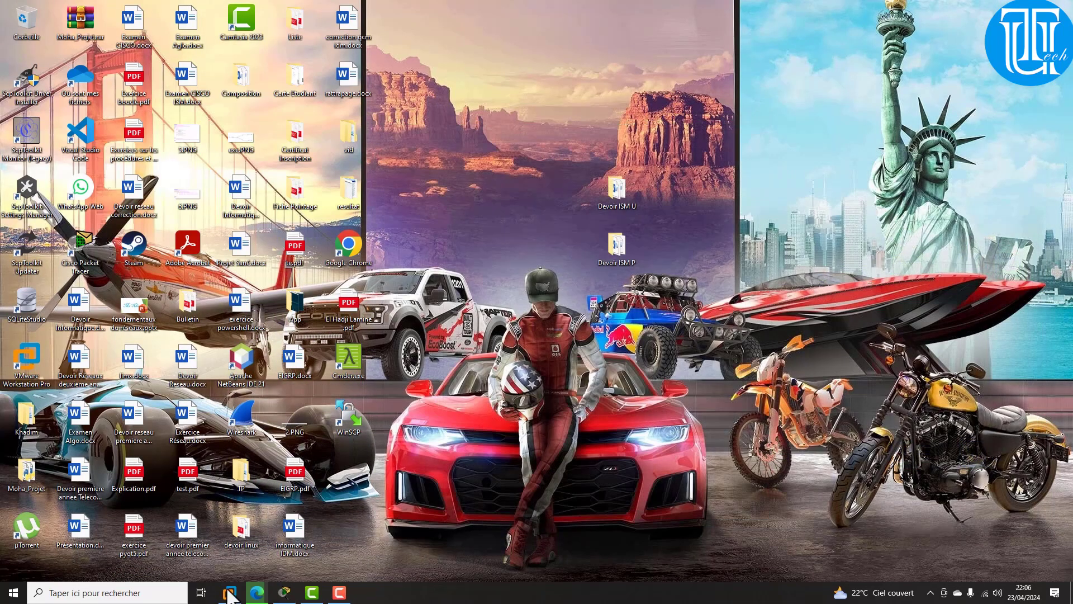
pyautogui.moveTo(230, 594)
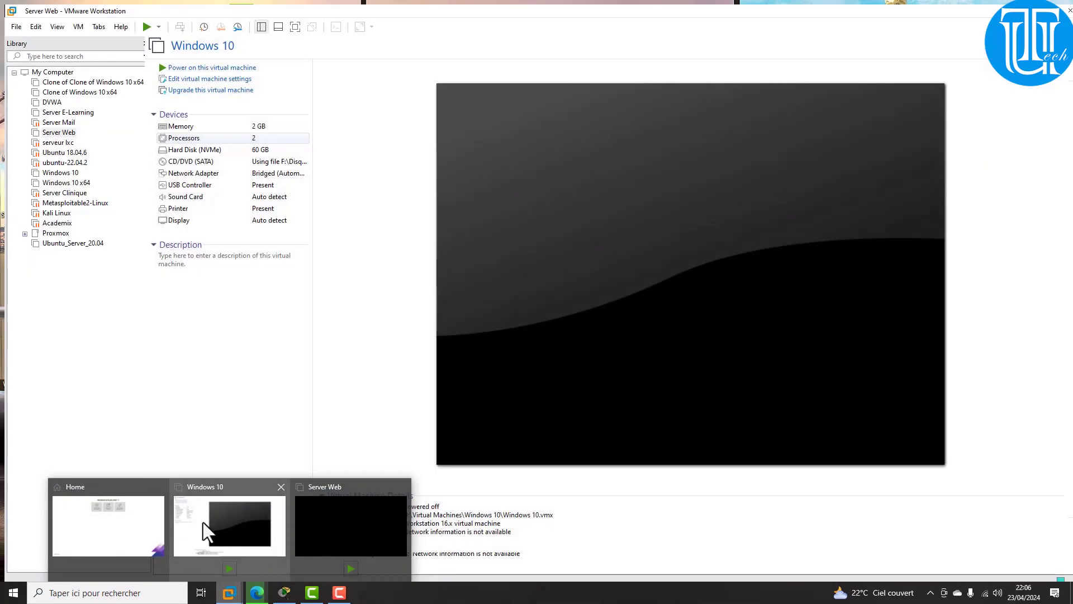
pyautogui.click(111, 542)
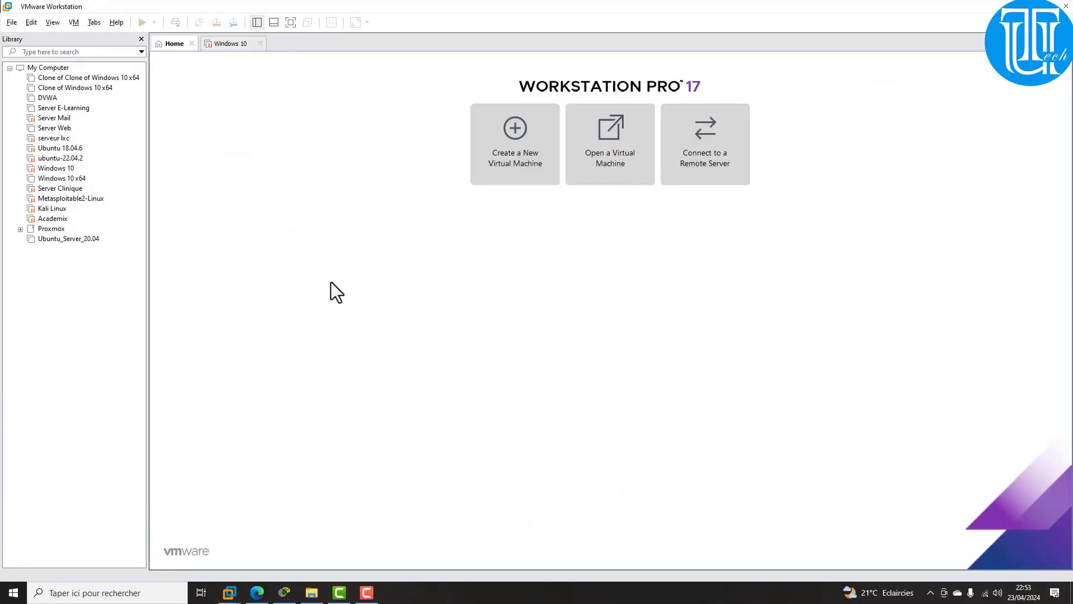
pyautogui.click(311, 259)
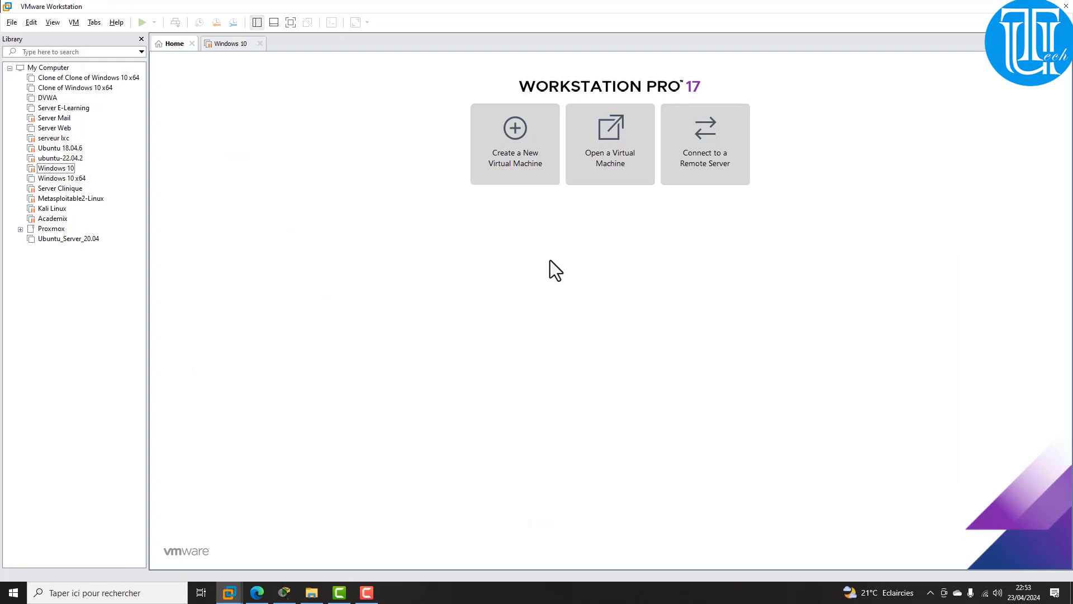
pyautogui.click(509, 163)
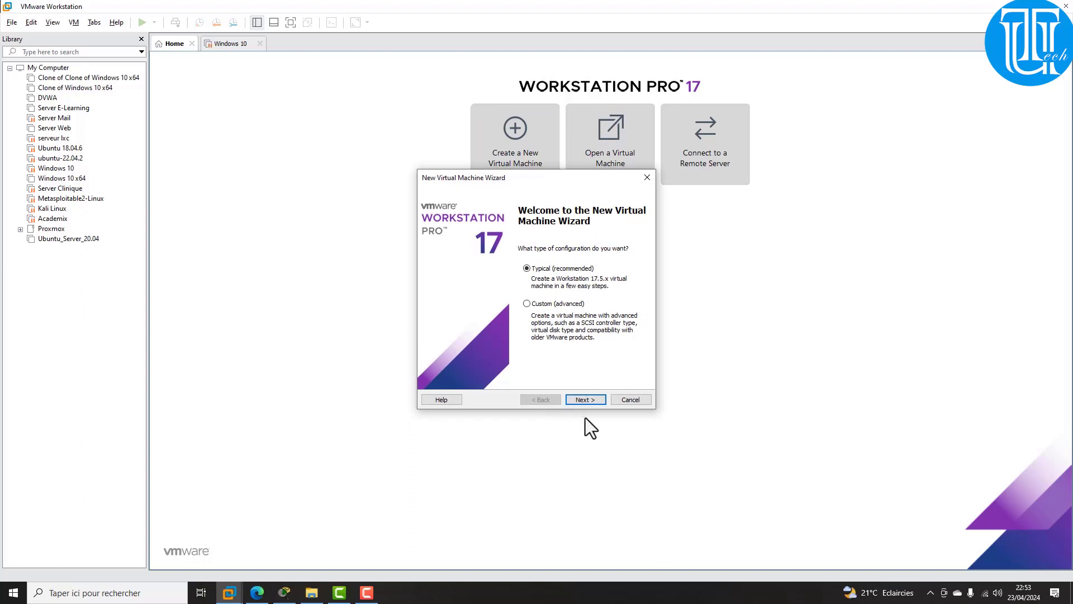
# Step: Use pfSense-CE-2.6.0-RELEASE-amd64.iso as the wizard's installer disc image
pyautogui.click(579, 398)
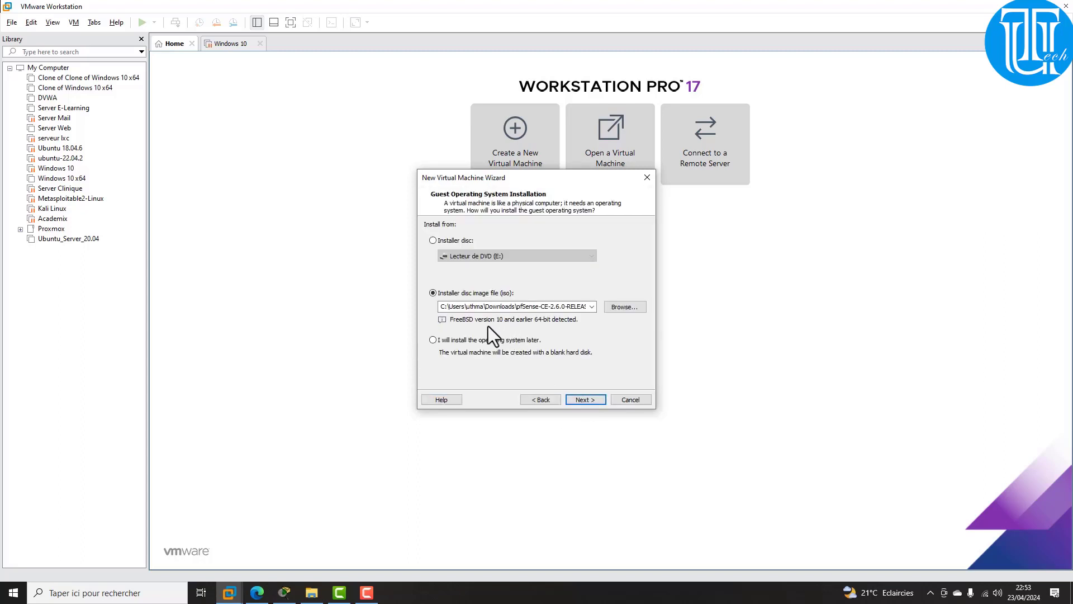
pyautogui.click(620, 308)
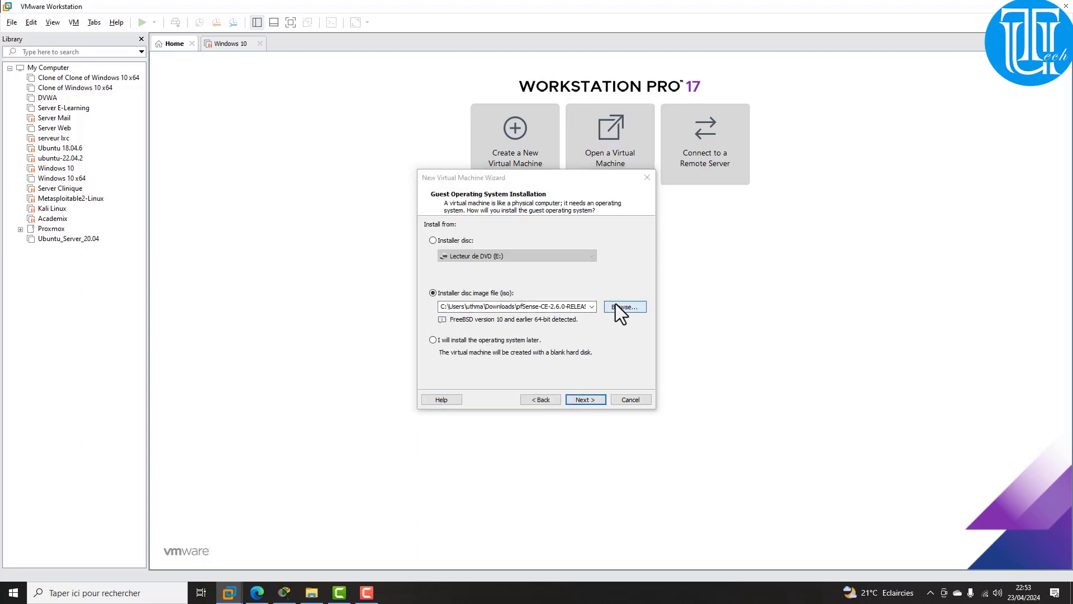
pyautogui.scroll(-5, 586, 398)
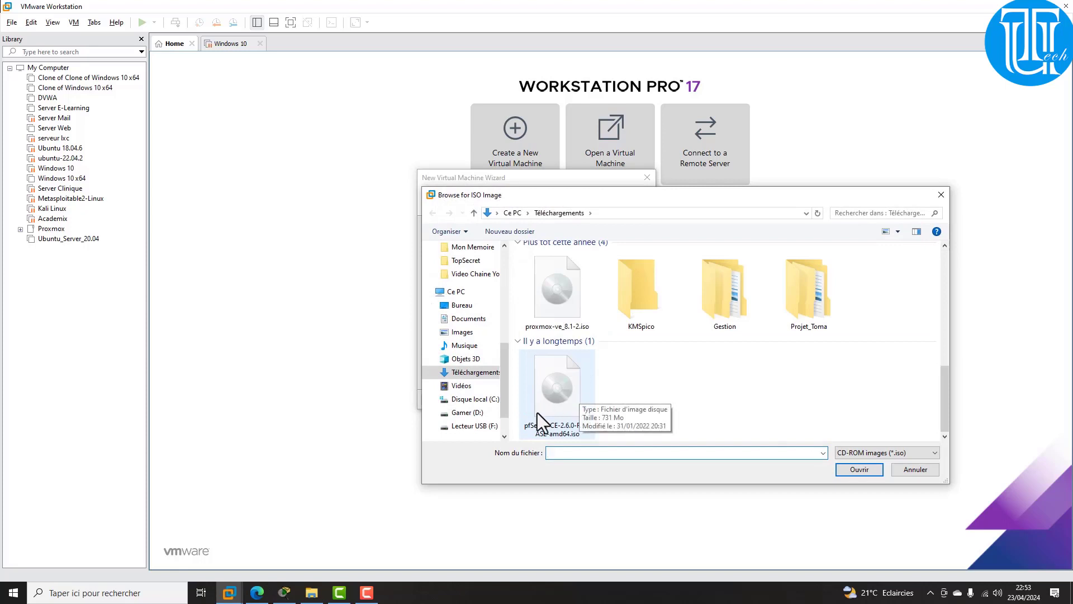
pyautogui.click(565, 405)
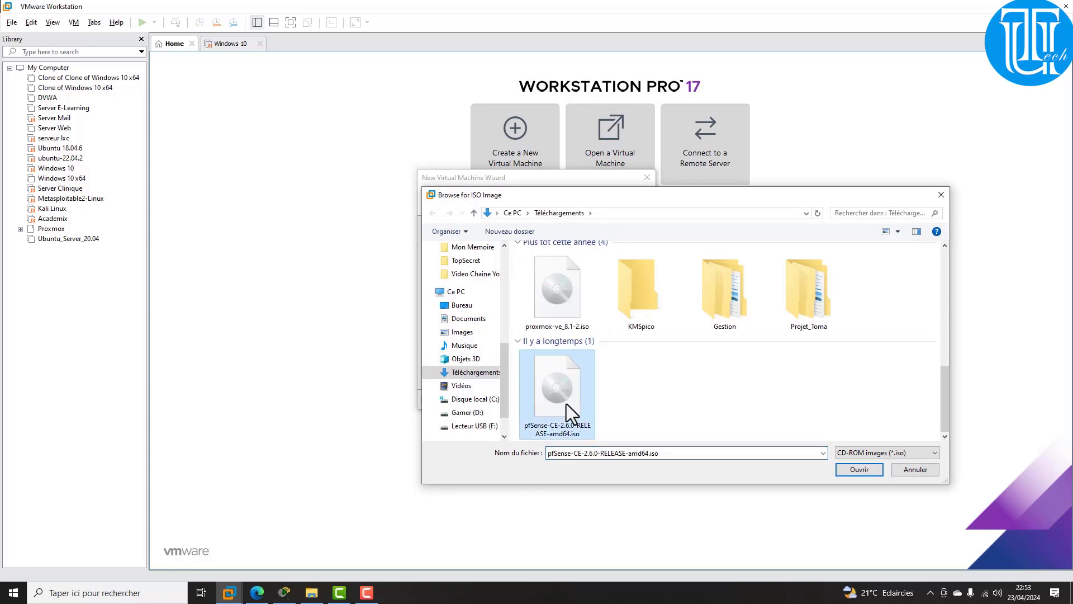
pyautogui.click(856, 469)
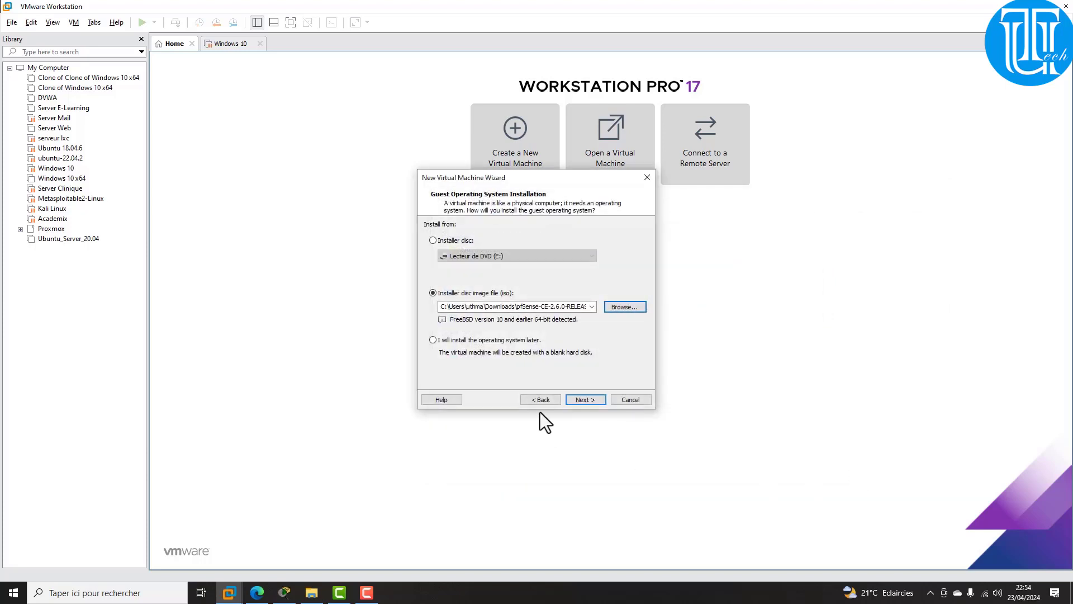
pyautogui.click(582, 400)
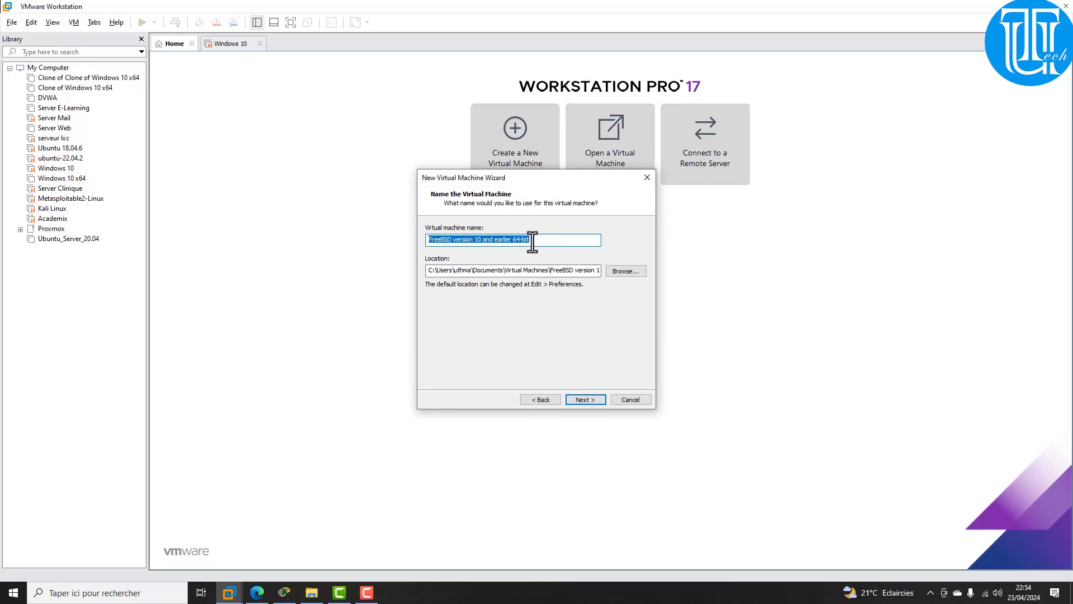
# Step: Enter pfsensece2.6.0 as the virtual machine name and select it for reuse
pyautogui.write('pfsense')
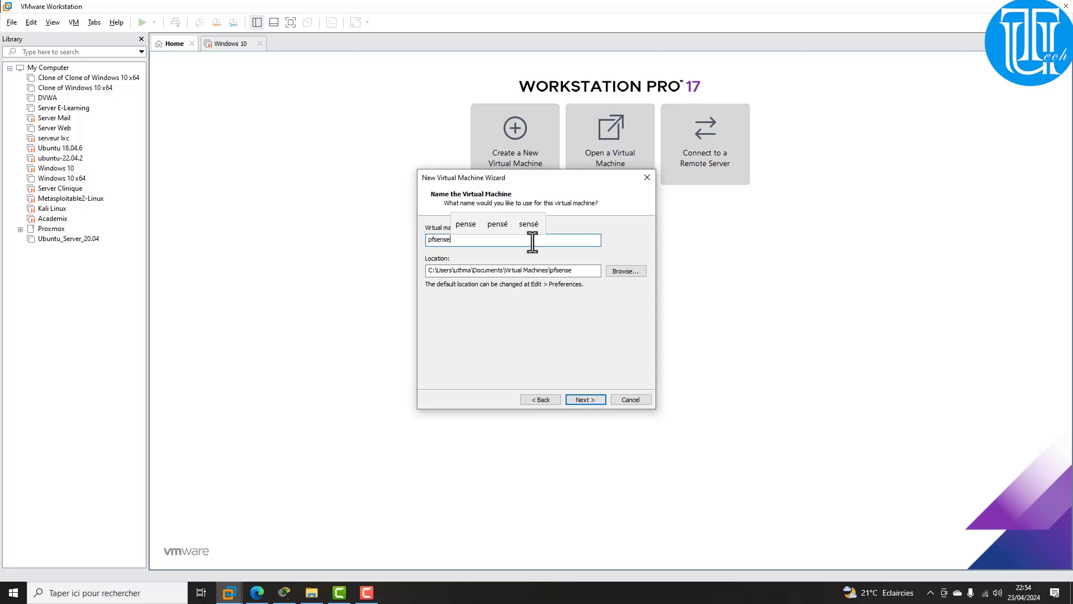
pyautogui.write('2')
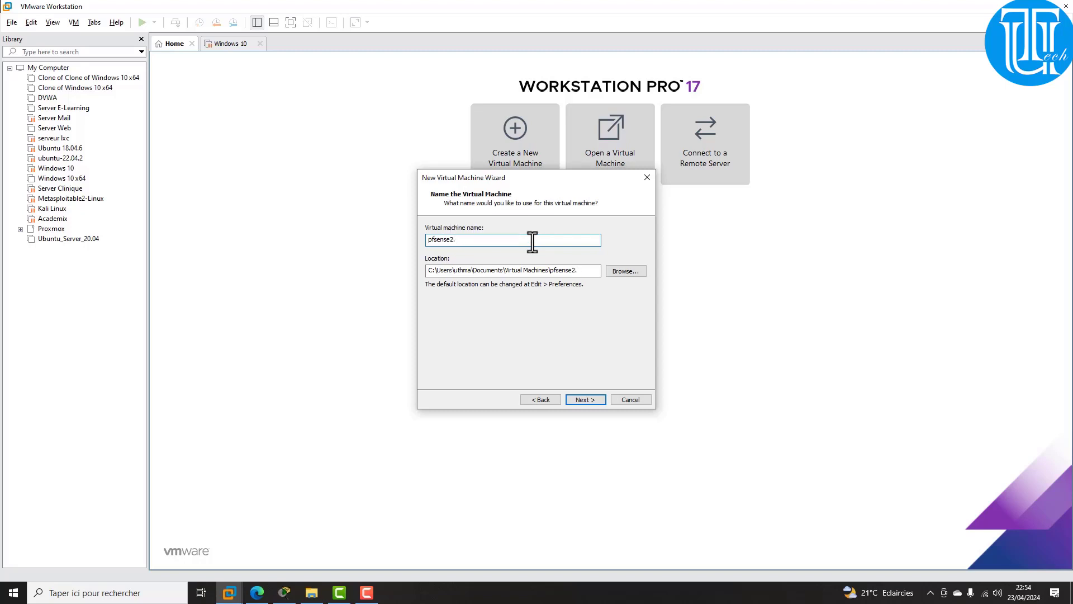
pyautogui.write('.6.0')
pyautogui.press('Left')
pyautogui.write('cr')
pyautogui.press('BackSpace')
pyautogui.write('e')
pyautogui.click(631, 271)
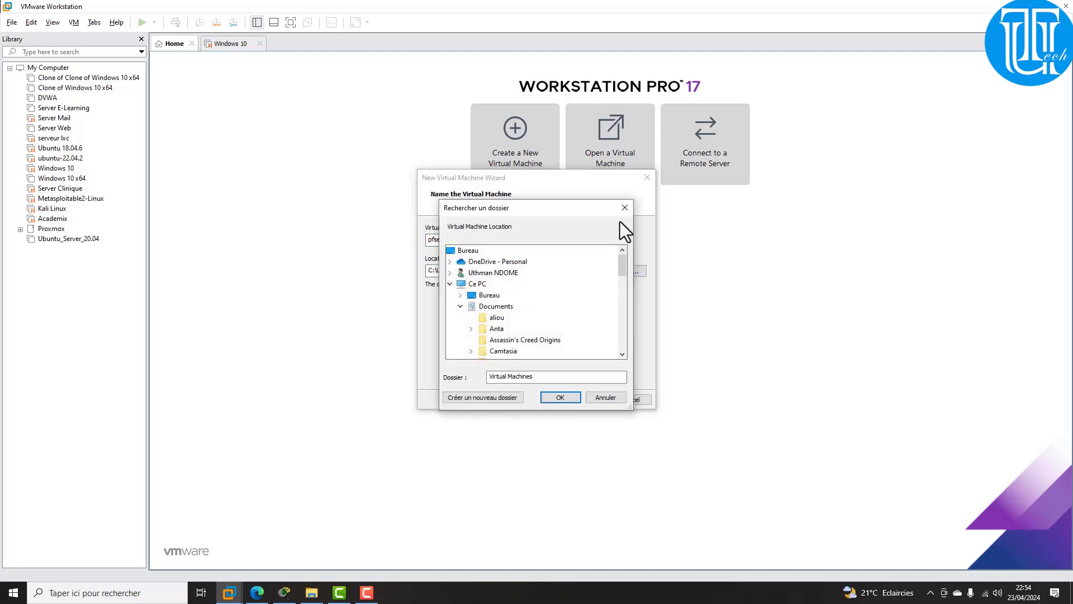
pyautogui.press('Escape')
pyautogui.moveTo(468, 236); pyautogui.dragTo(375, 234)
pyautogui.hotkey('ctrl', 'c')
# Step: Create a pfsensece2.6.0 folder under D:\Virtual Machines and set it as the VM location
pyautogui.click(630, 271)
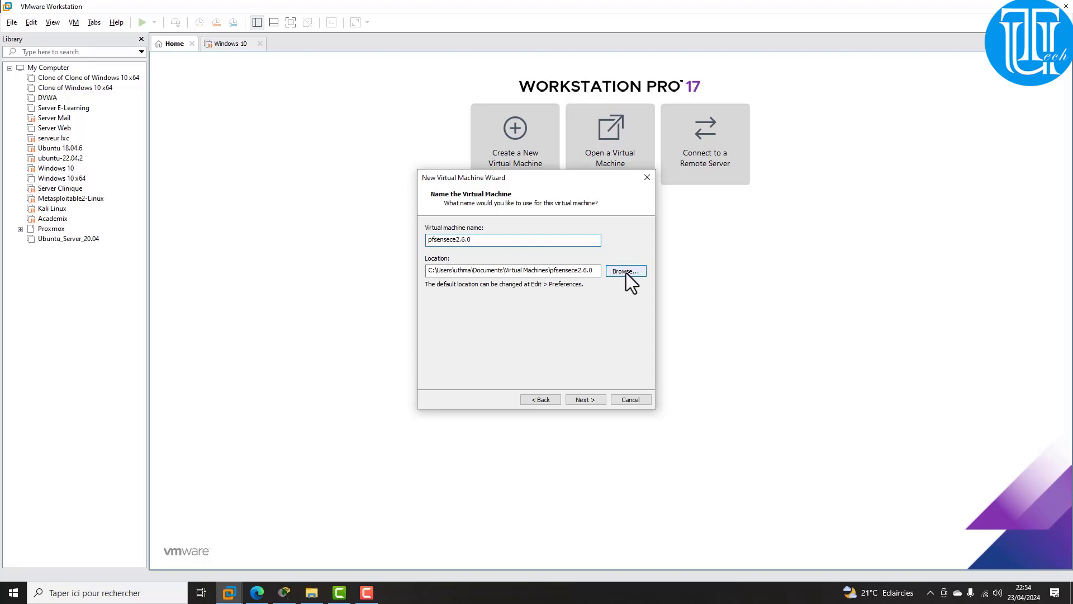
pyautogui.scroll(-5, 508, 321)
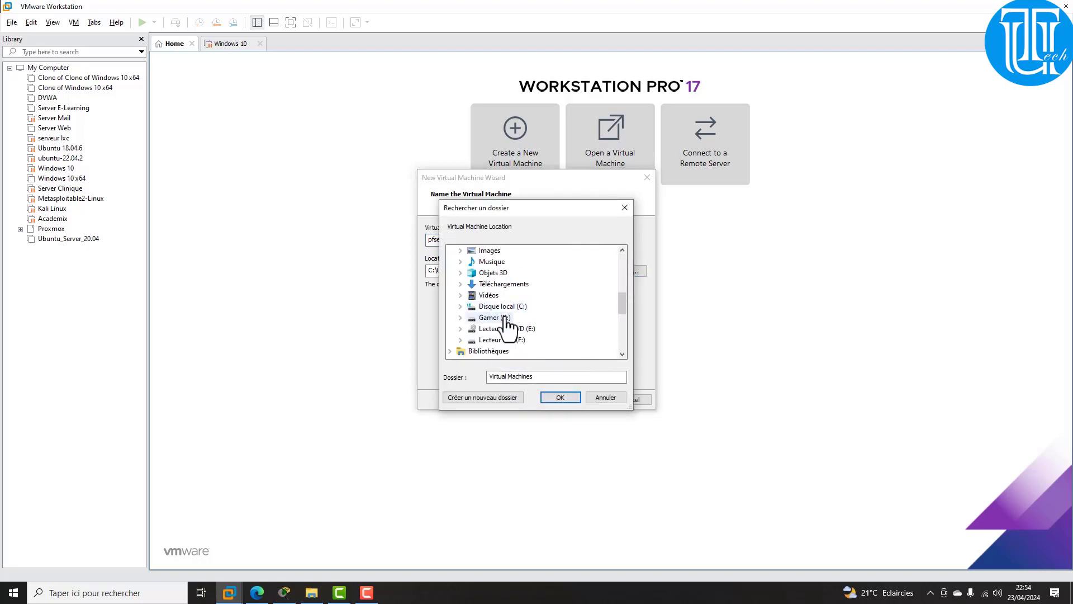
pyautogui.click(461, 317)
pyautogui.scroll(-3, 511, 305)
pyautogui.scroll(1, 520, 305)
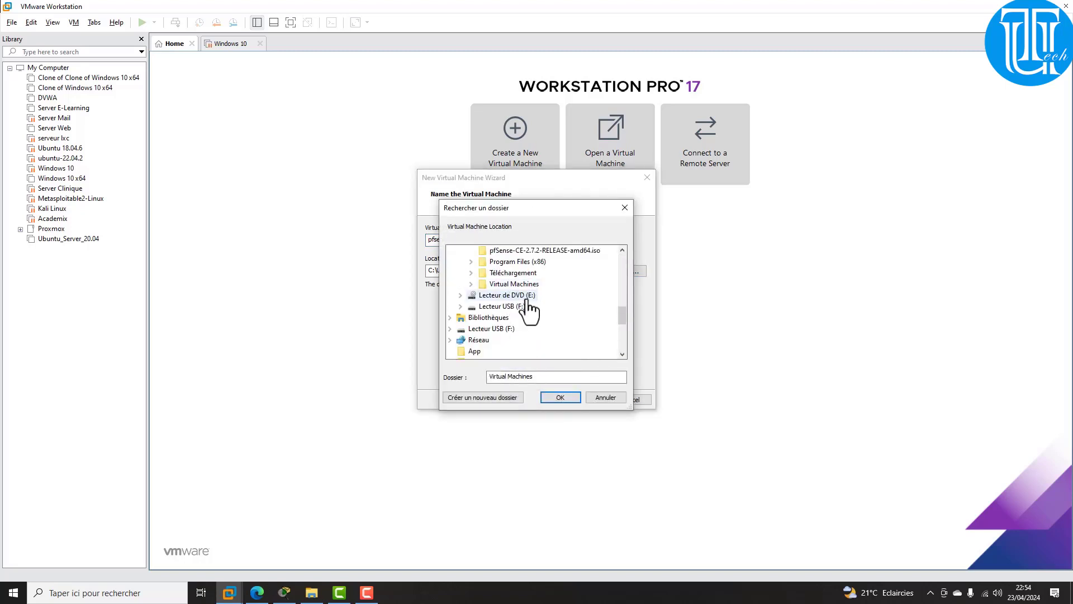
pyautogui.doubleClick(512, 283)
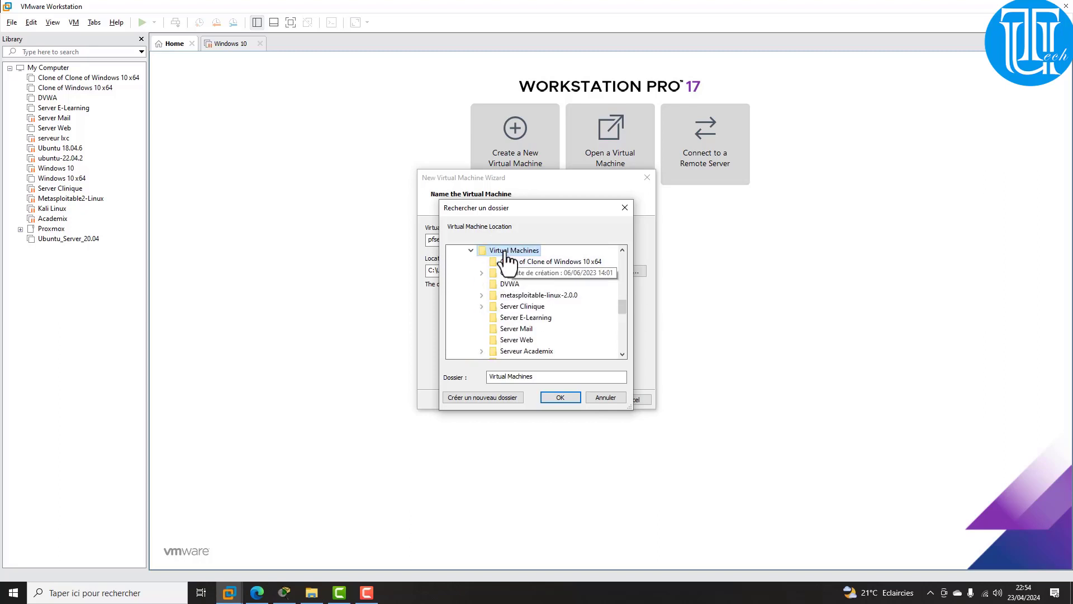
pyautogui.click(485, 398)
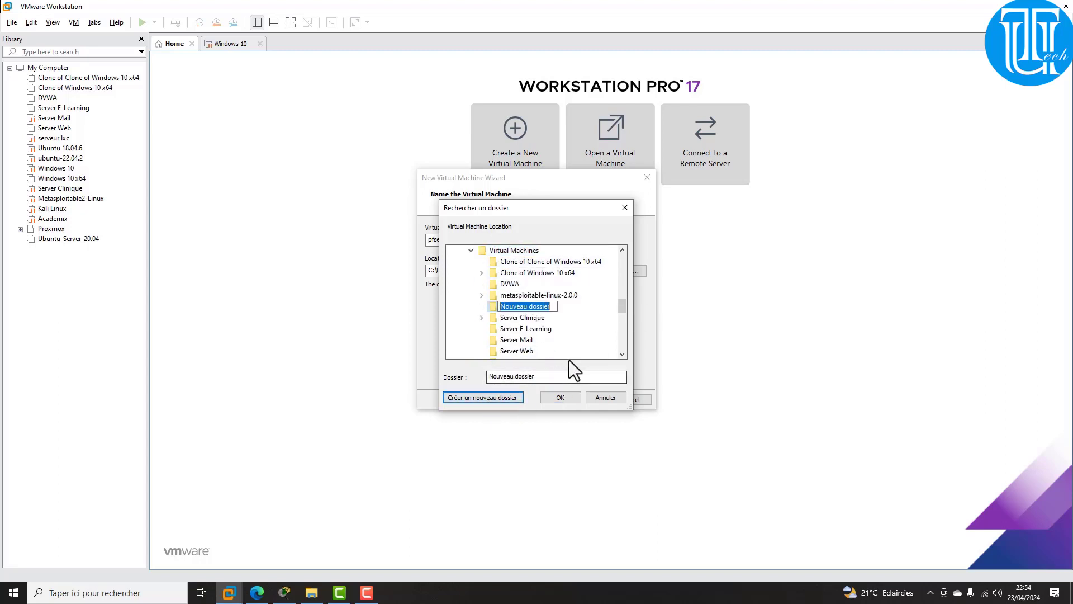
pyautogui.hotkey('ctrl', 'v')
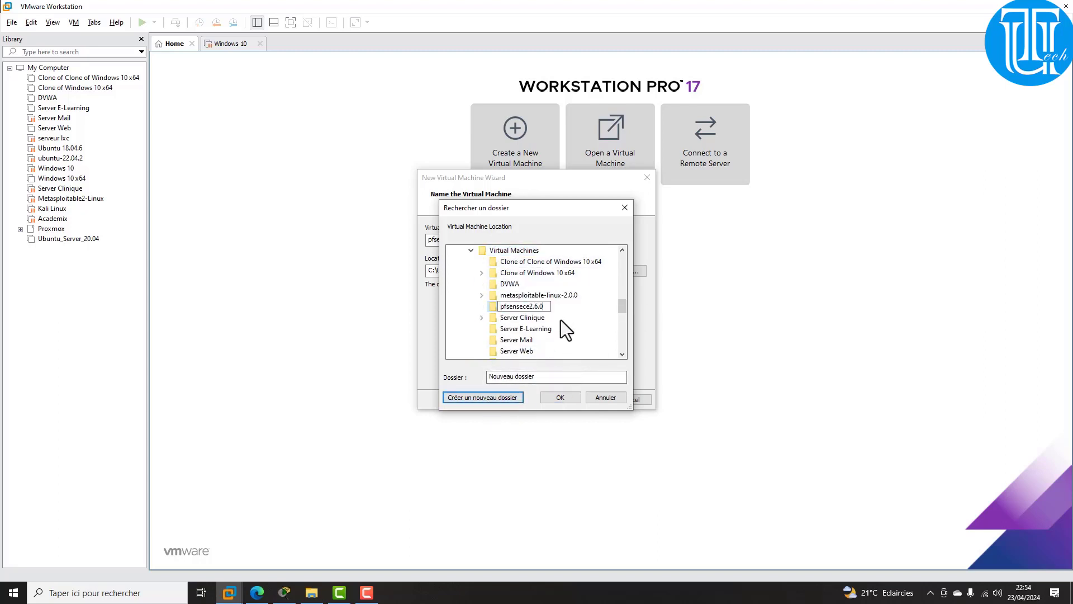
pyautogui.press('Return')
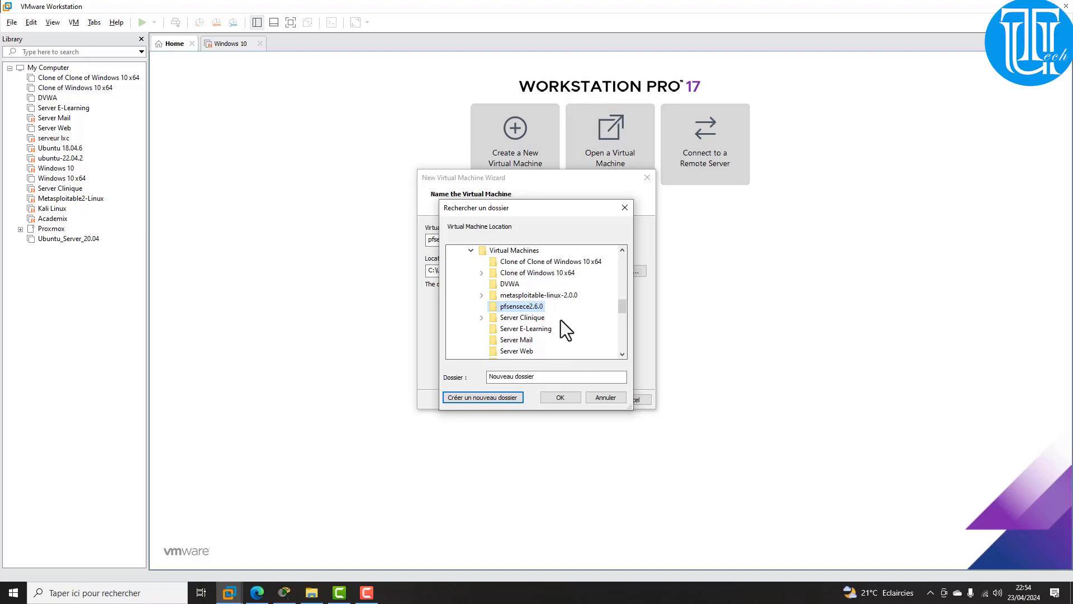
pyautogui.click(557, 399)
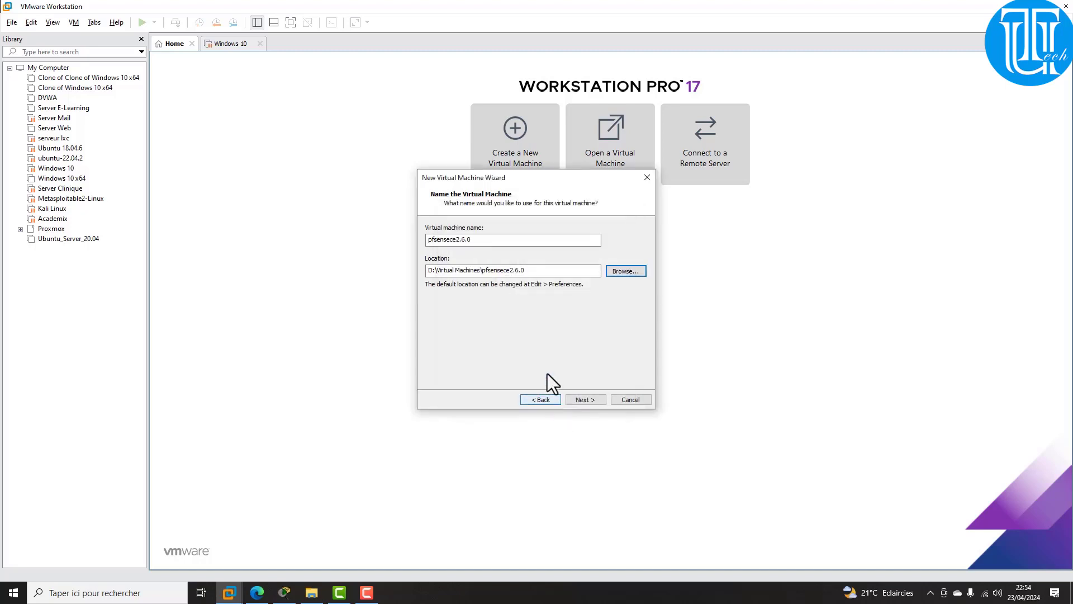
# Step: Keep the 20 GB split disk and open the VM's hardware settings
pyautogui.click(581, 401)
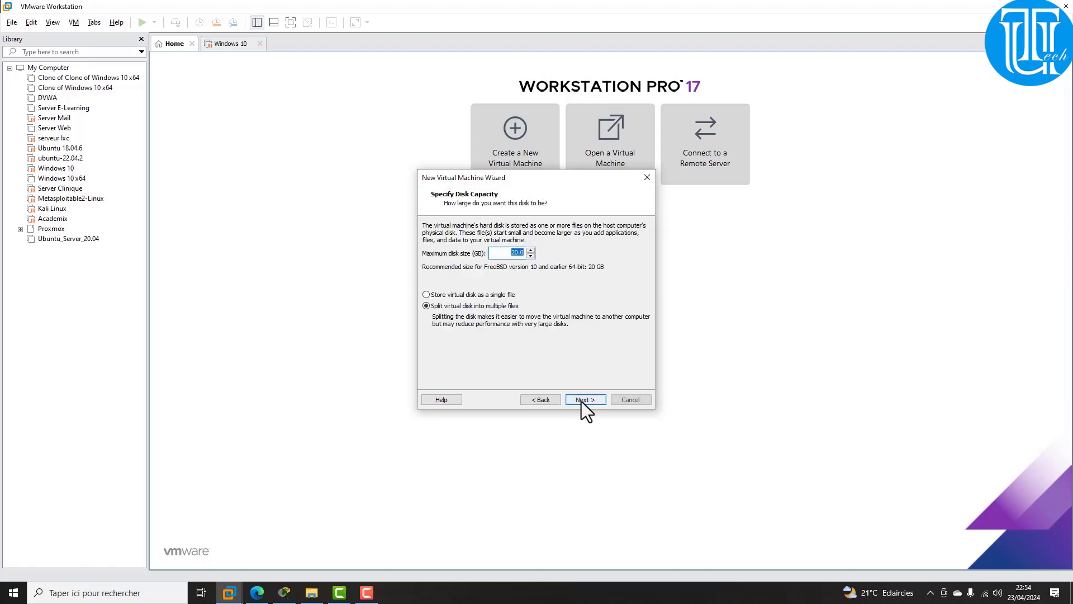
pyautogui.click(582, 402)
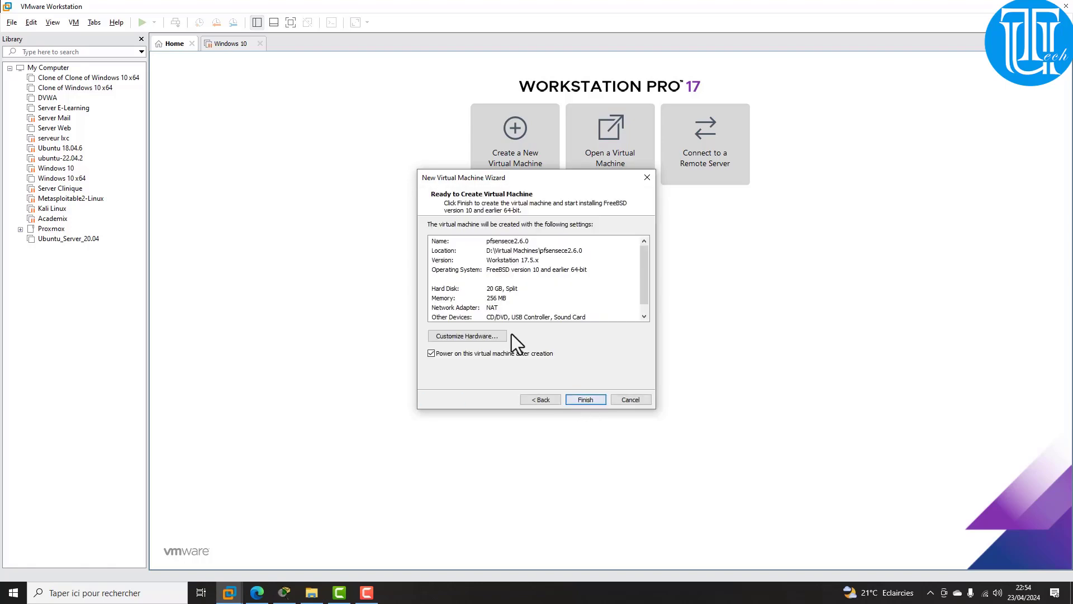
pyautogui.click(481, 337)
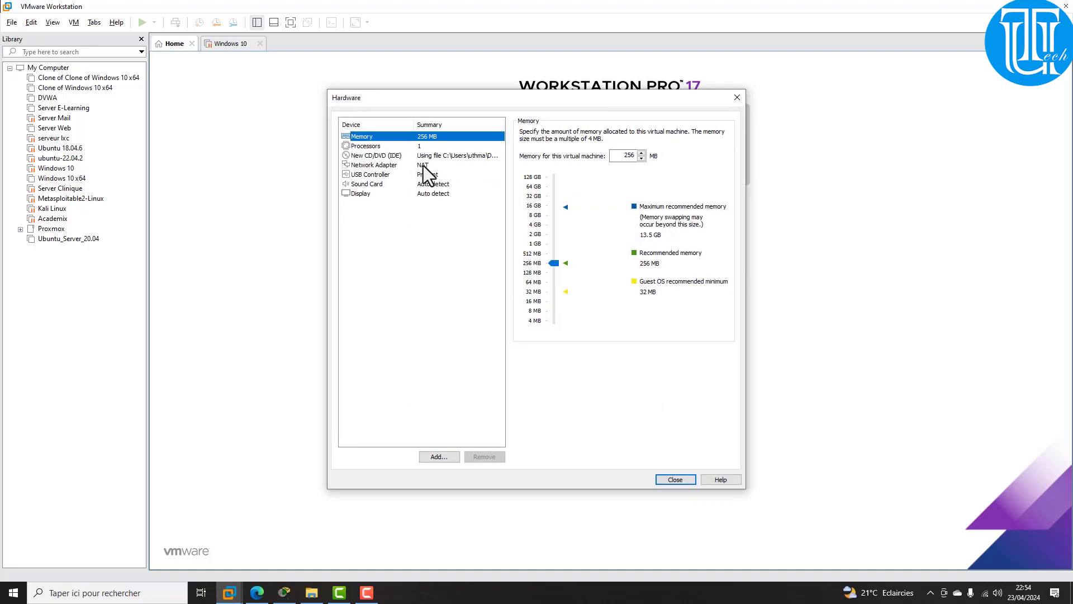
pyautogui.click(405, 166)
# Step: Add two more network adapters to the virtual machine
pyautogui.click(435, 455)
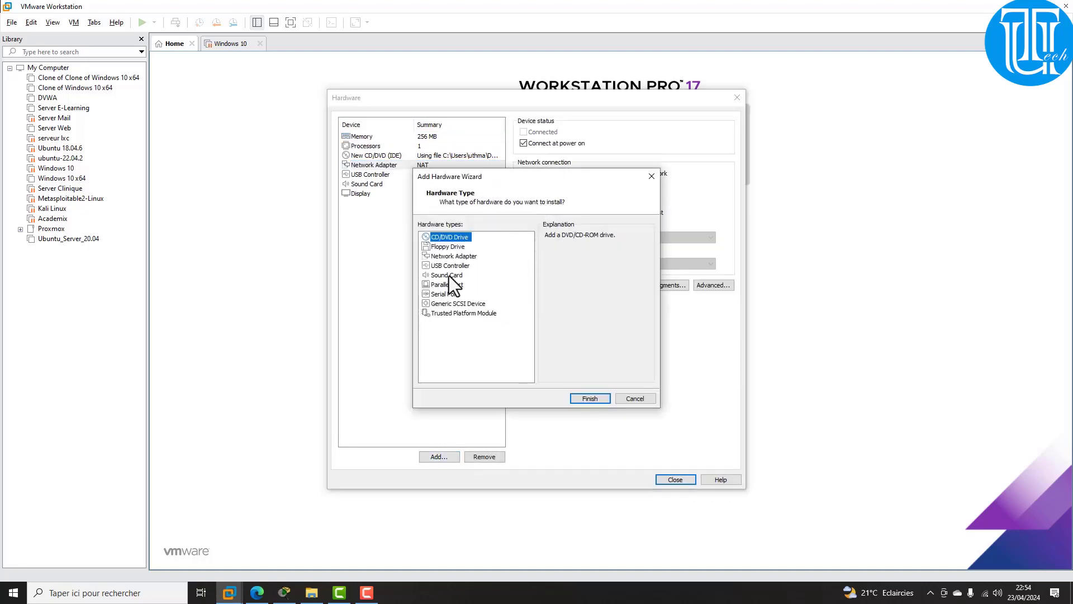
pyautogui.click(445, 260)
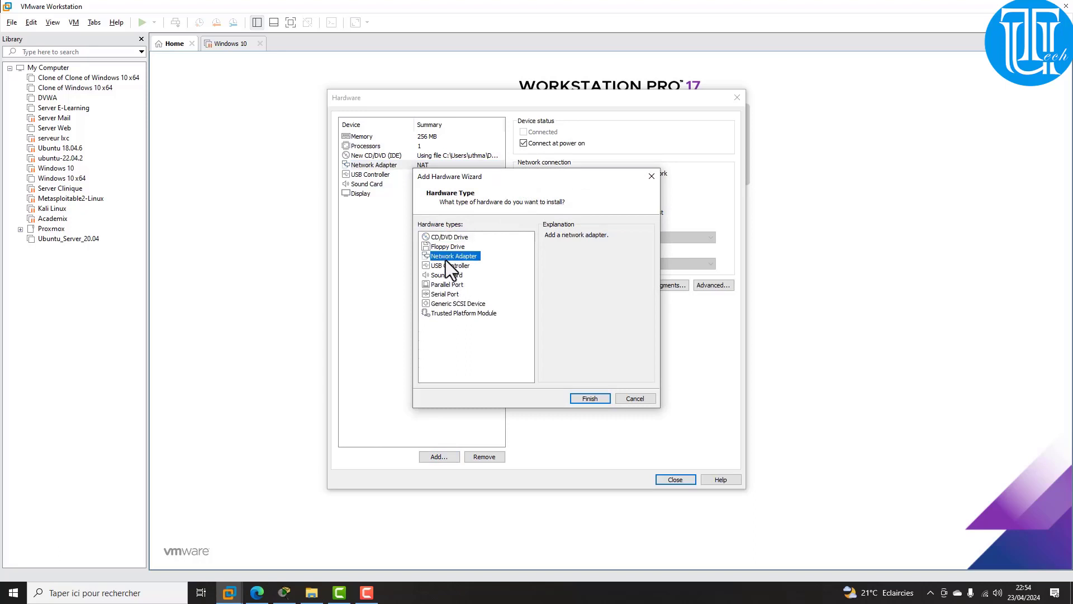
pyautogui.click(592, 399)
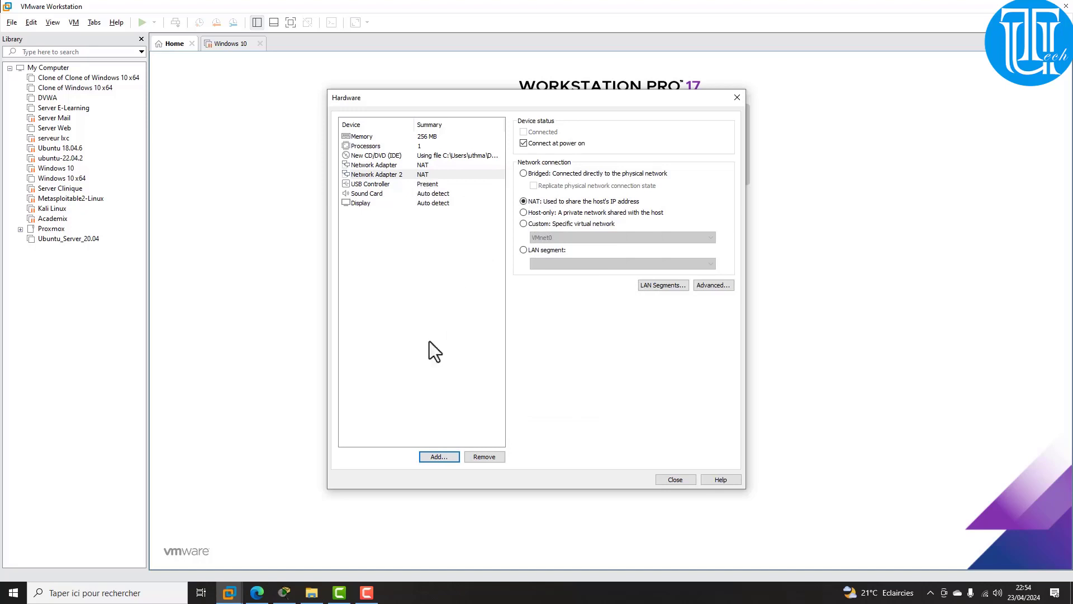
pyautogui.click(440, 456)
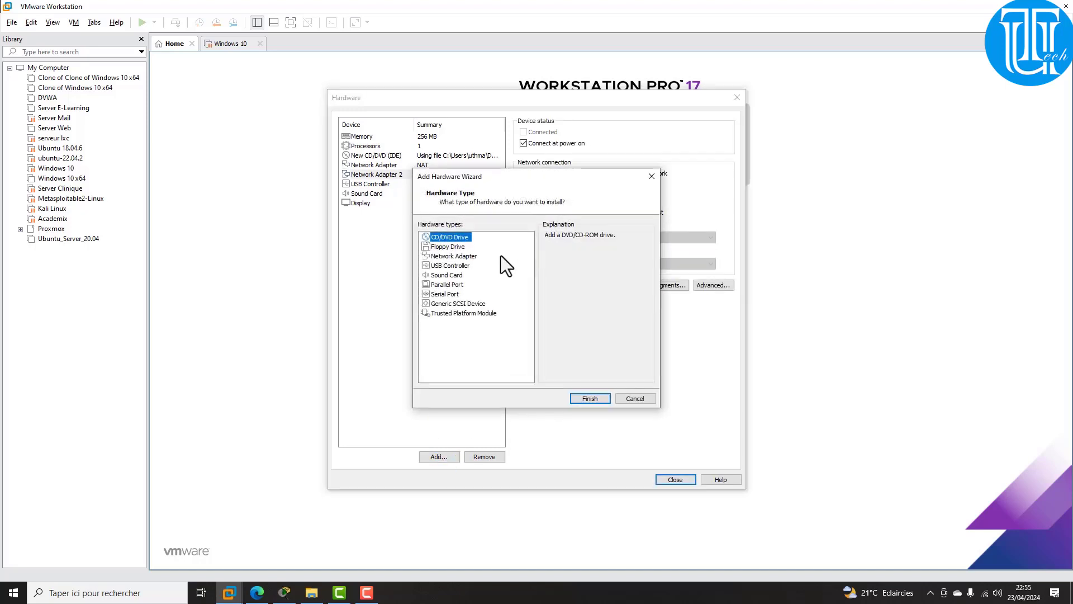
pyautogui.click(449, 256)
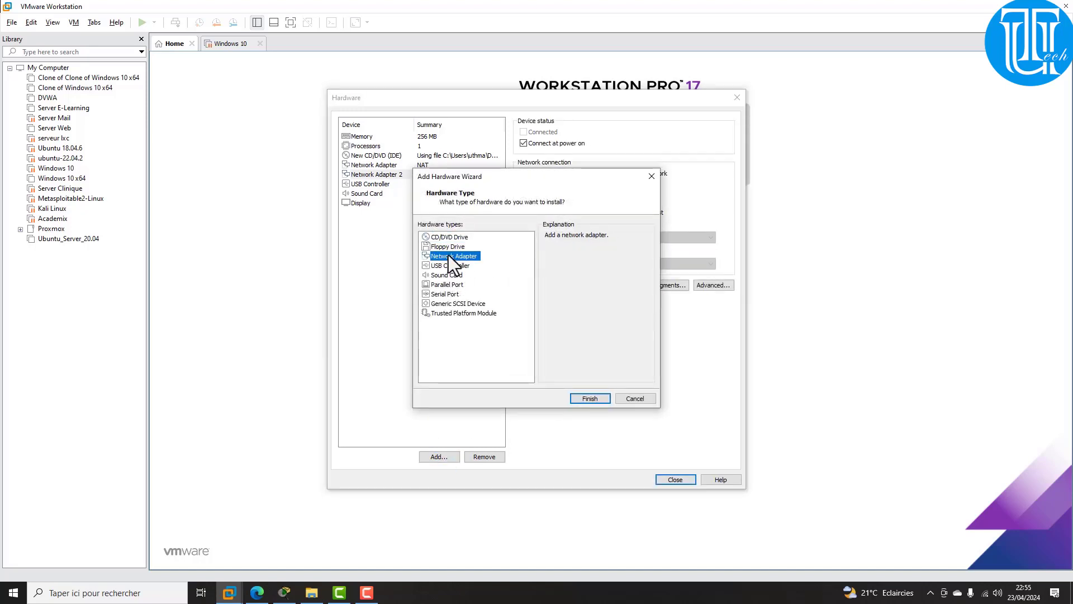
pyautogui.click(591, 398)
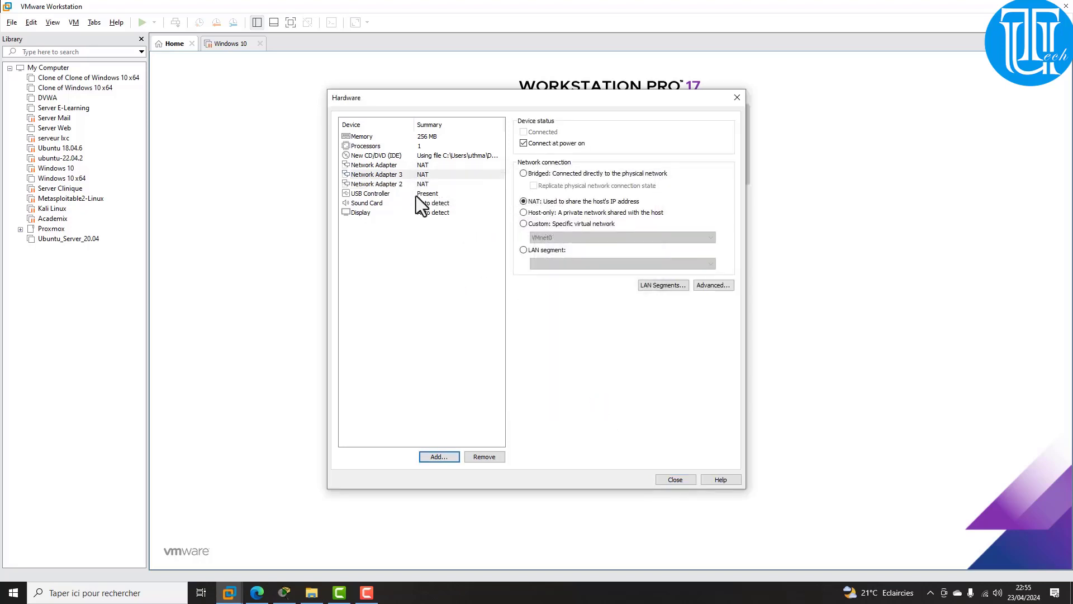
# Step: Connect Network Adapter 2 to the custom VMnet10 network
pyautogui.click(424, 176)
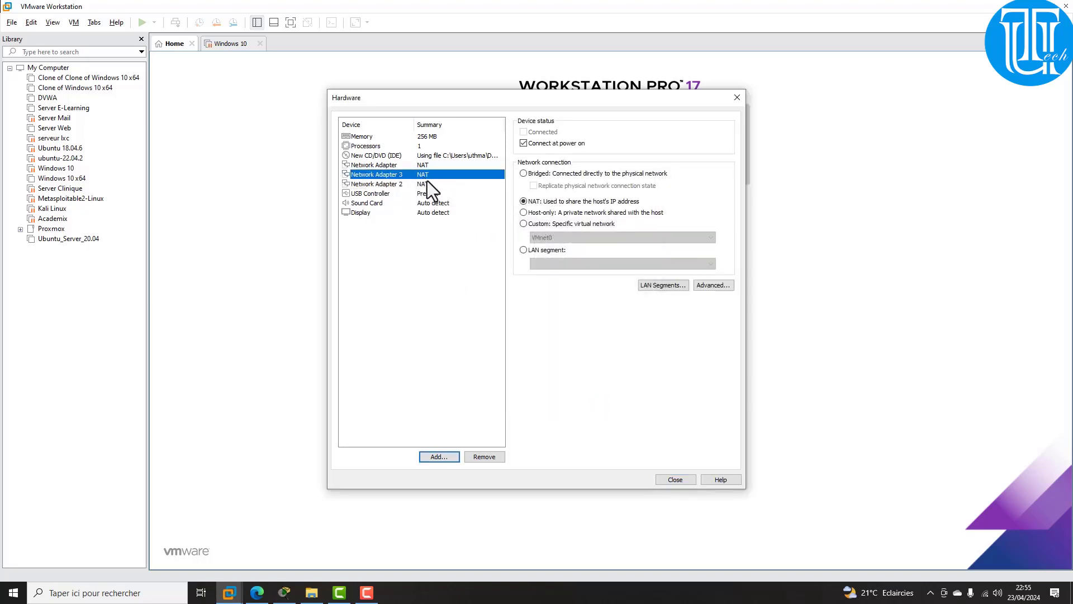
pyautogui.click(424, 184)
pyautogui.click(537, 223)
pyautogui.click(572, 239)
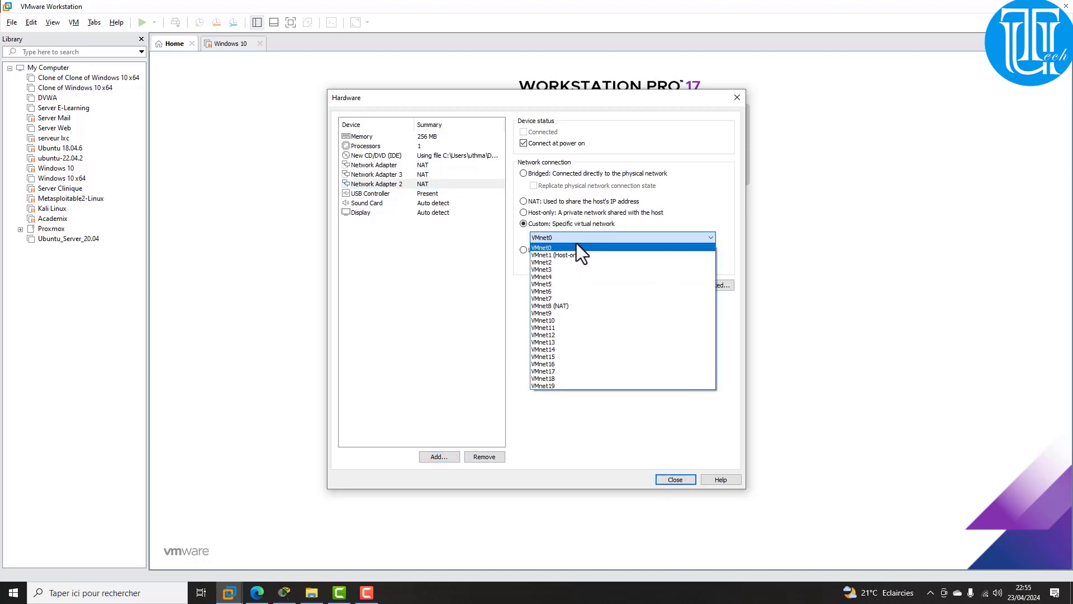
pyautogui.click(564, 322)
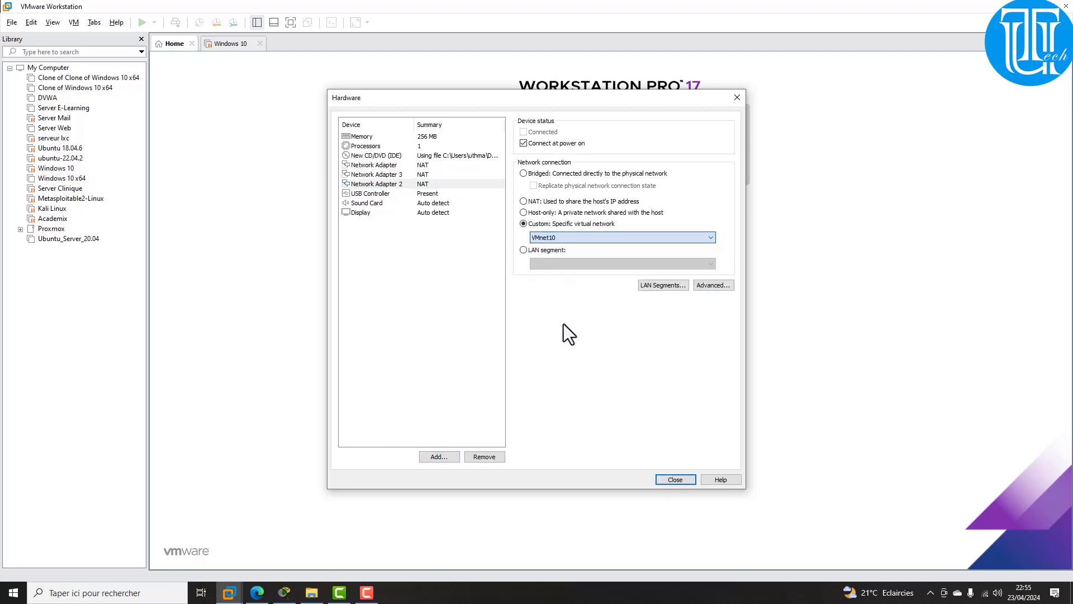
# Step: Connect Network Adapter 3 to the custom VMnet11 network
pyautogui.click(434, 176)
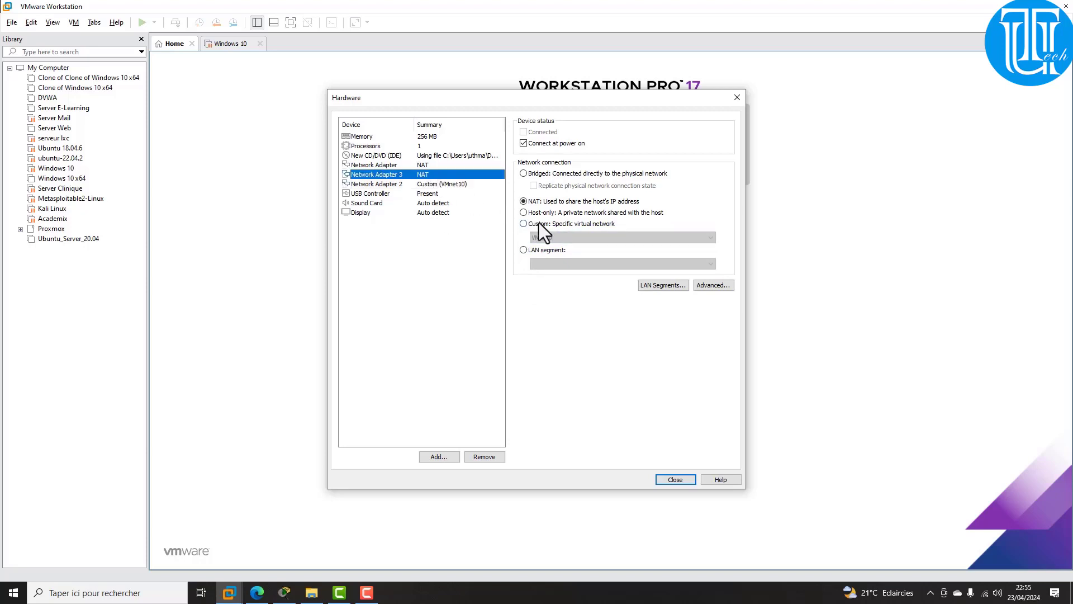
pyautogui.click(525, 223)
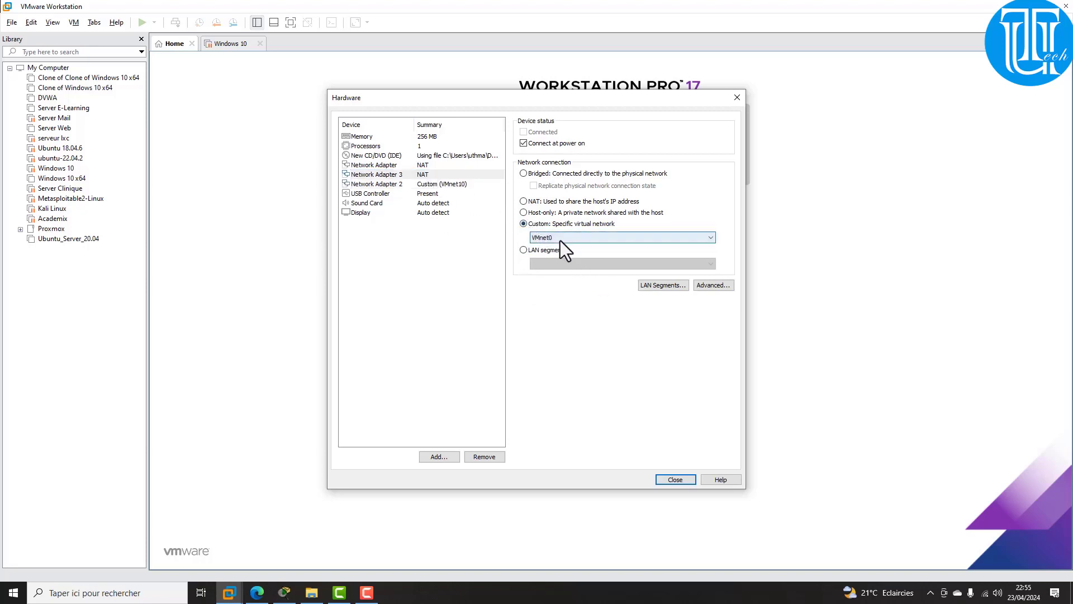
pyautogui.click(560, 240)
pyautogui.click(553, 327)
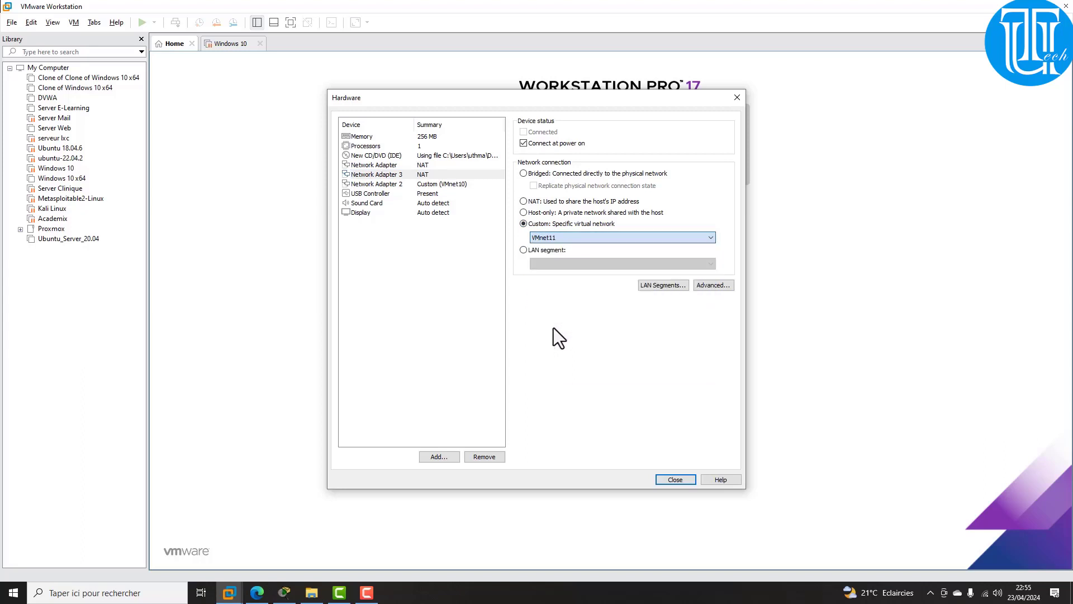
# Step: Verify both adapters' VMnet settings and close the hardware settings
pyautogui.click(426, 176)
pyautogui.click(428, 184)
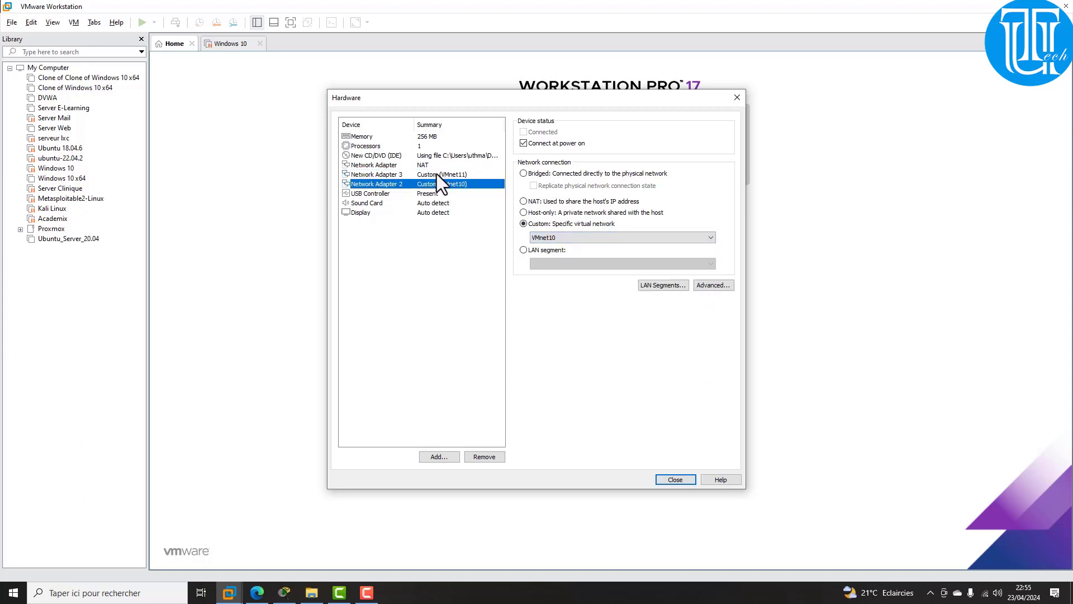
pyautogui.click(438, 174)
pyautogui.click(436, 182)
pyautogui.click(439, 174)
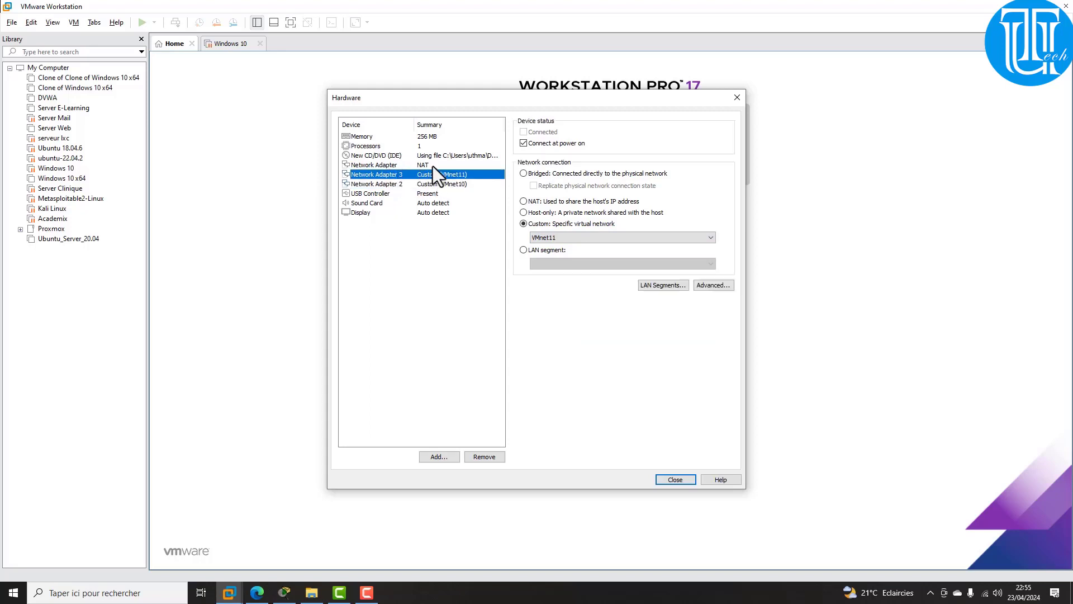
pyautogui.click(675, 481)
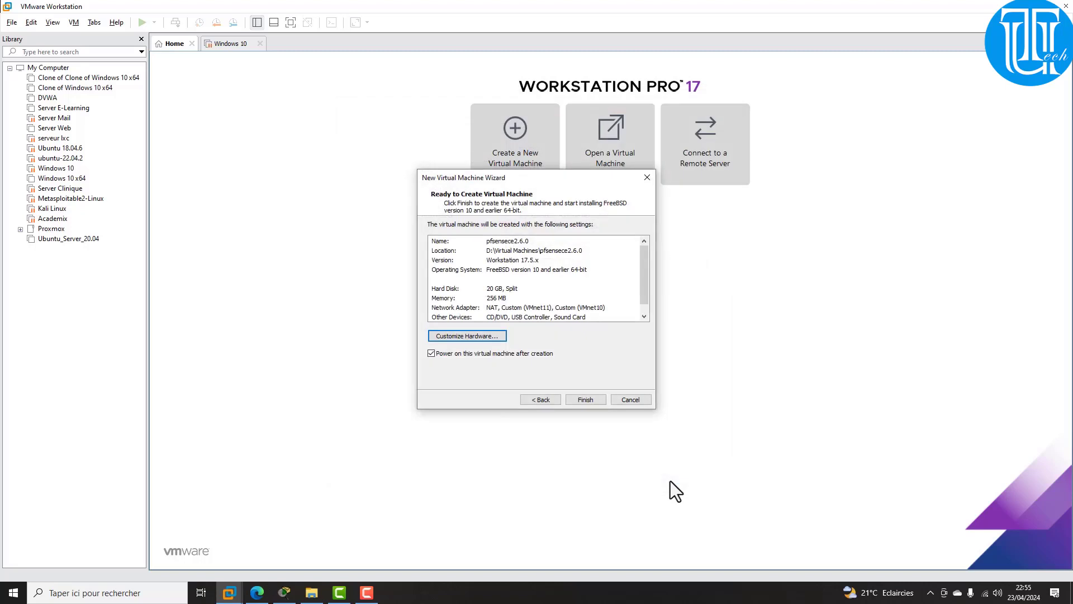
# Step: Finish creating pfsensece2.6.0 and boot it to the pfSense installer's copyright notice
pyautogui.click(583, 401)
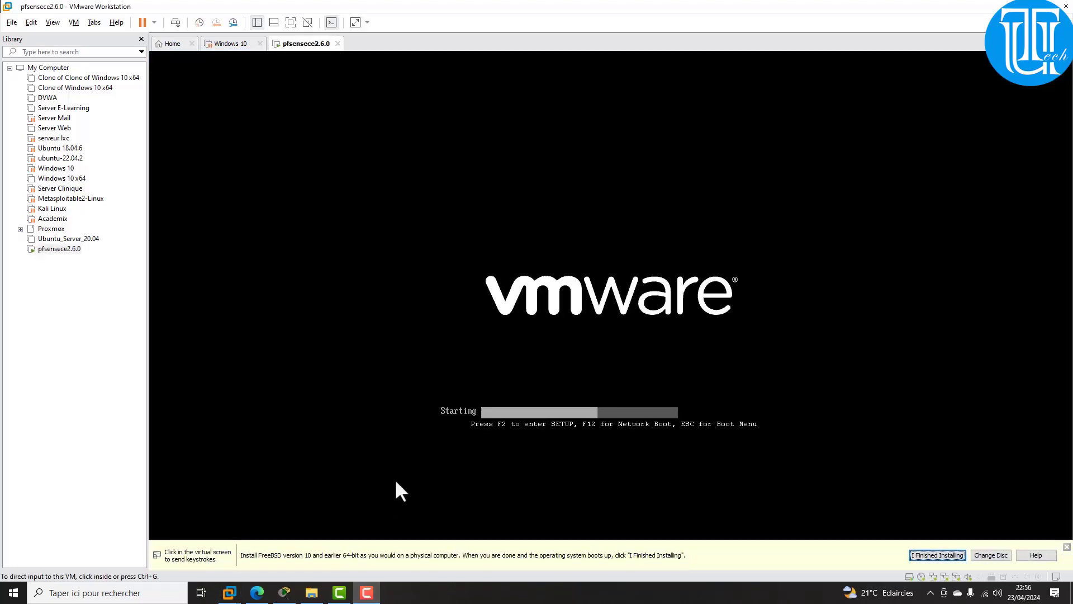
pyautogui.click(630, 383)
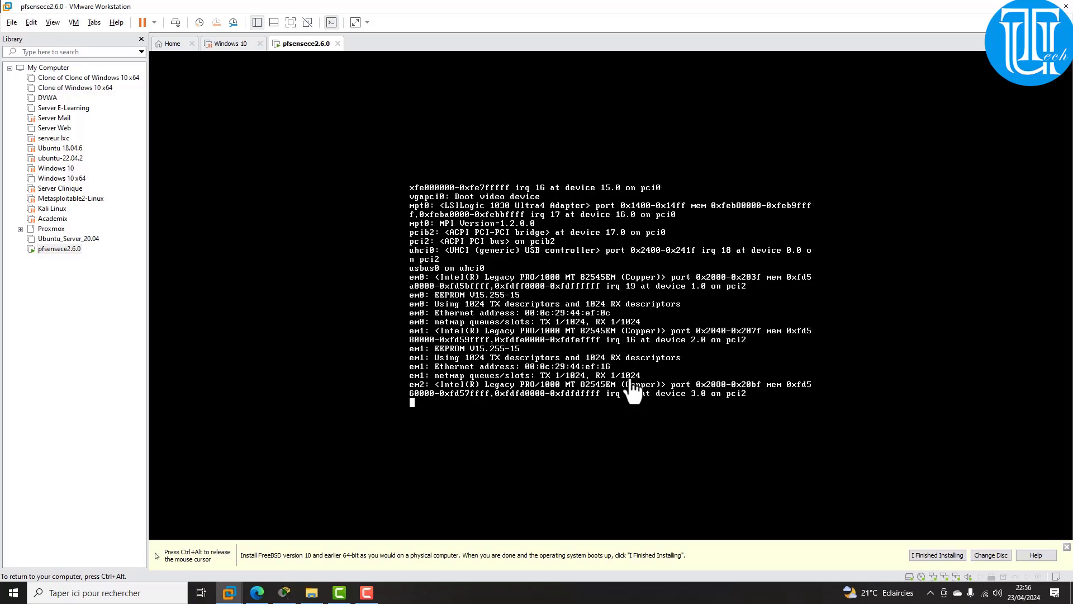
pyautogui.hotkey('ctrl', 'alt')
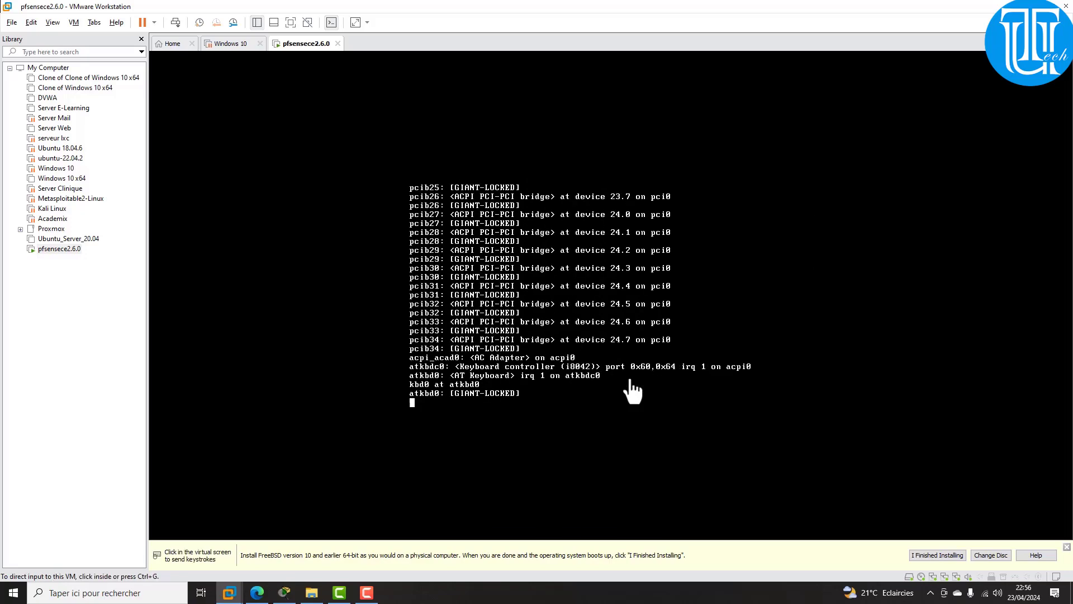
pyautogui.click(636, 329)
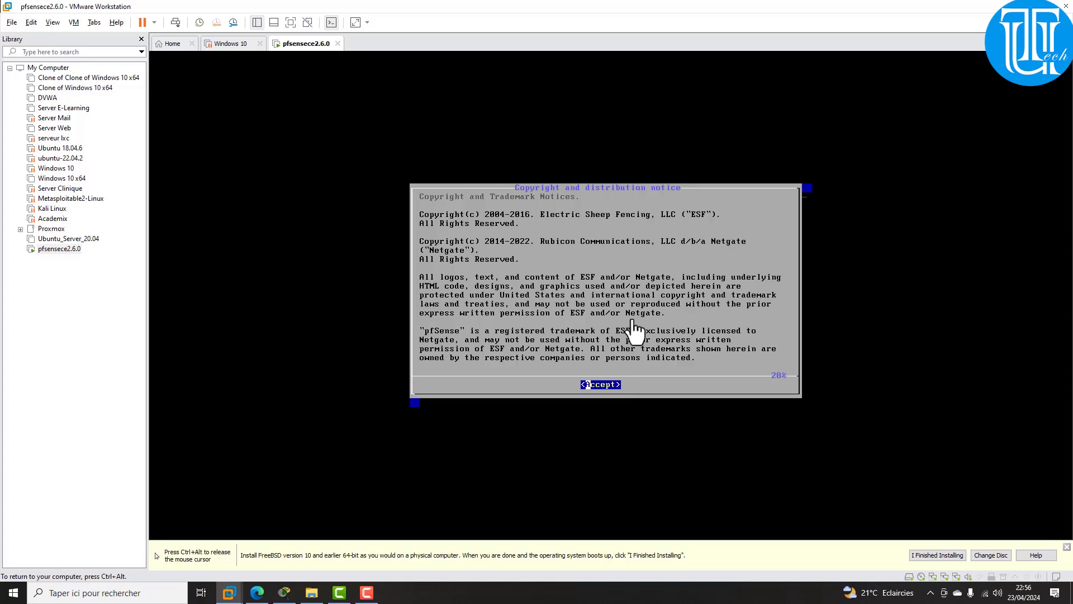
# Step: Accept the copyright notice, start the install and choose the French fr.kbd keymap
pyautogui.press('Return')
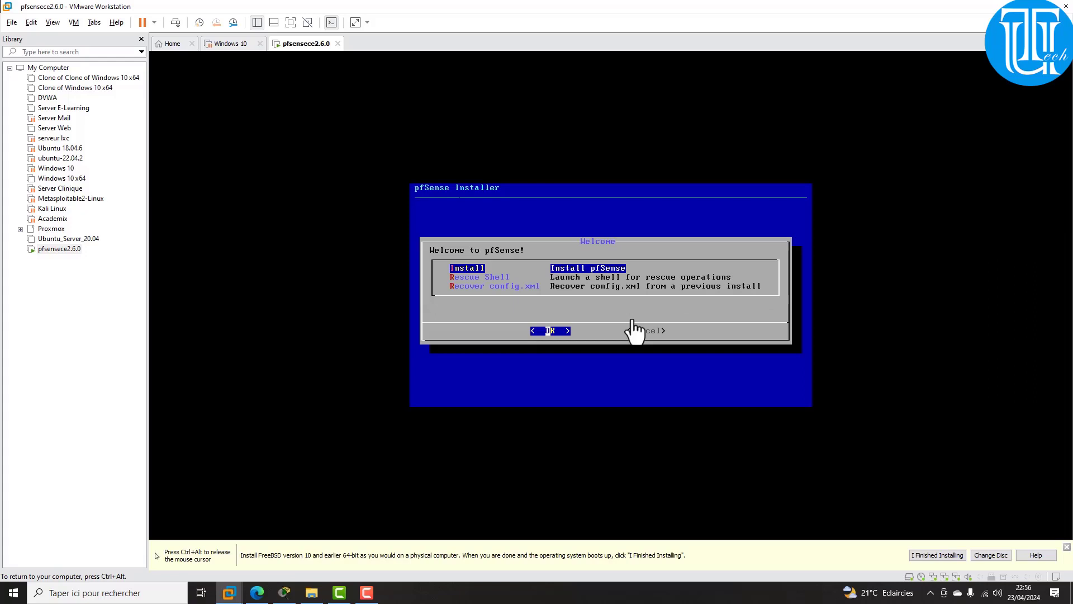
pyautogui.press('Return')
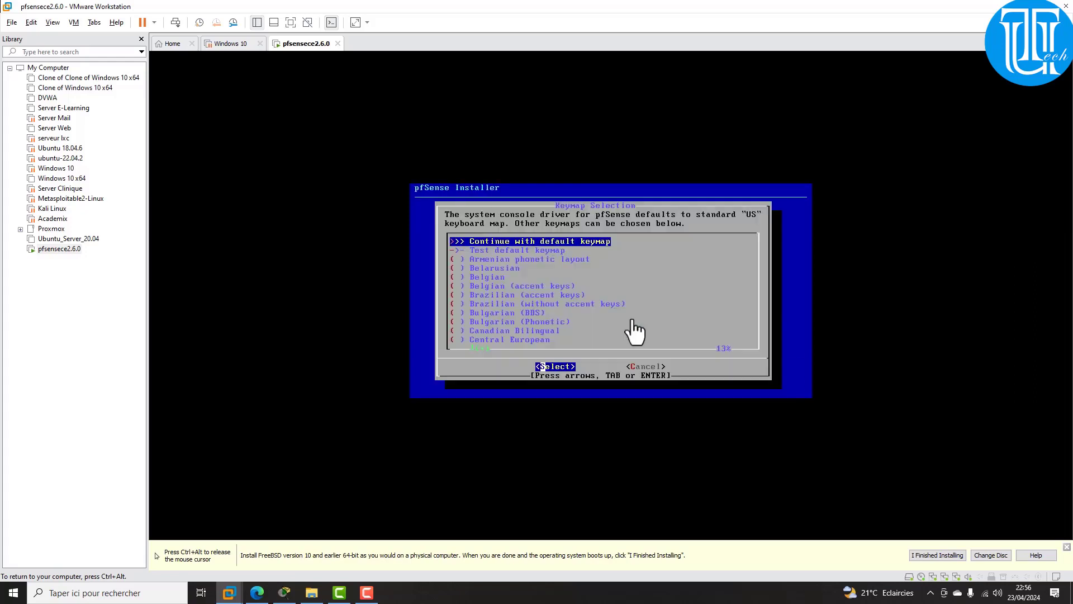
pyautogui.press('Down')
pyautogui.press('Down')
pyautogui.press('Down')
pyautogui.press('Down')
pyautogui.press('Down')
pyautogui.press('Down')
pyautogui.press('Down')
pyautogui.press('Down')
pyautogui.press('Down')
pyautogui.press('Down')
pyautogui.press('Down')
pyautogui.press('Down')
pyautogui.press('Down')
pyautogui.press('Down')
pyautogui.press('Down')
pyautogui.press('Down')
pyautogui.press('Down')
pyautogui.press('Down')
pyautogui.press('Down')
pyautogui.press('Down')
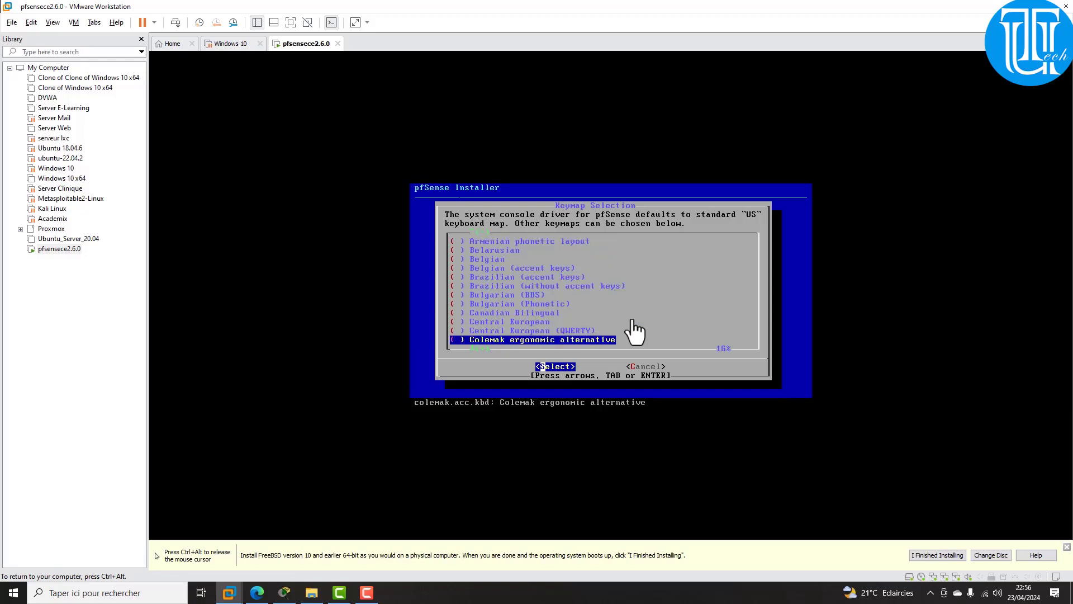
pyautogui.press('Up')
pyautogui.press('Up')
pyautogui.press('Up')
pyautogui.press('Up')
pyautogui.press('Up')
pyautogui.press('Up')
pyautogui.press('Up')
pyautogui.press('Up')
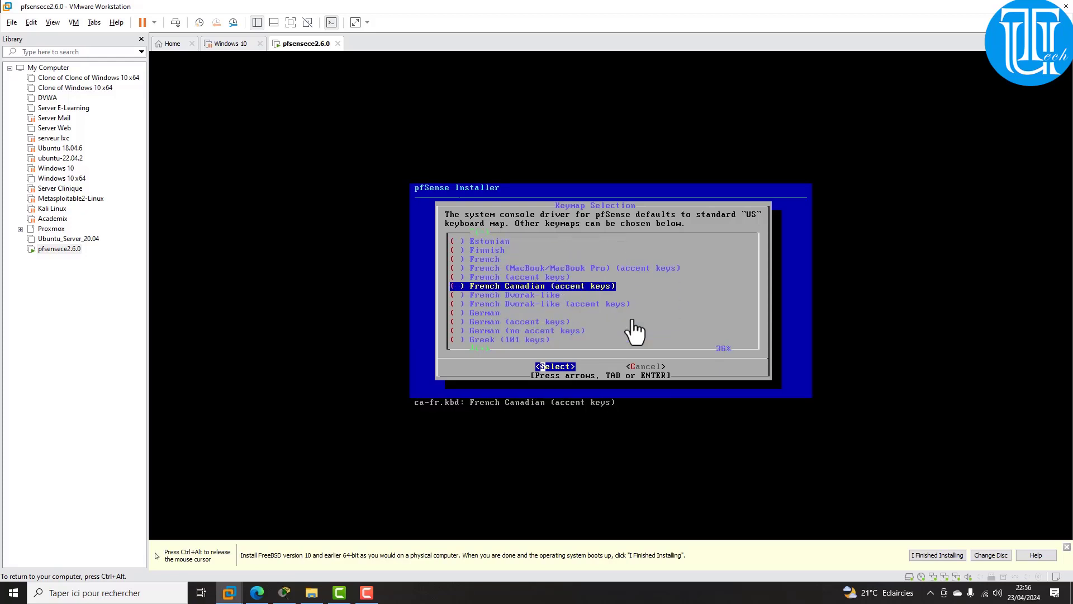
pyautogui.press('Return')
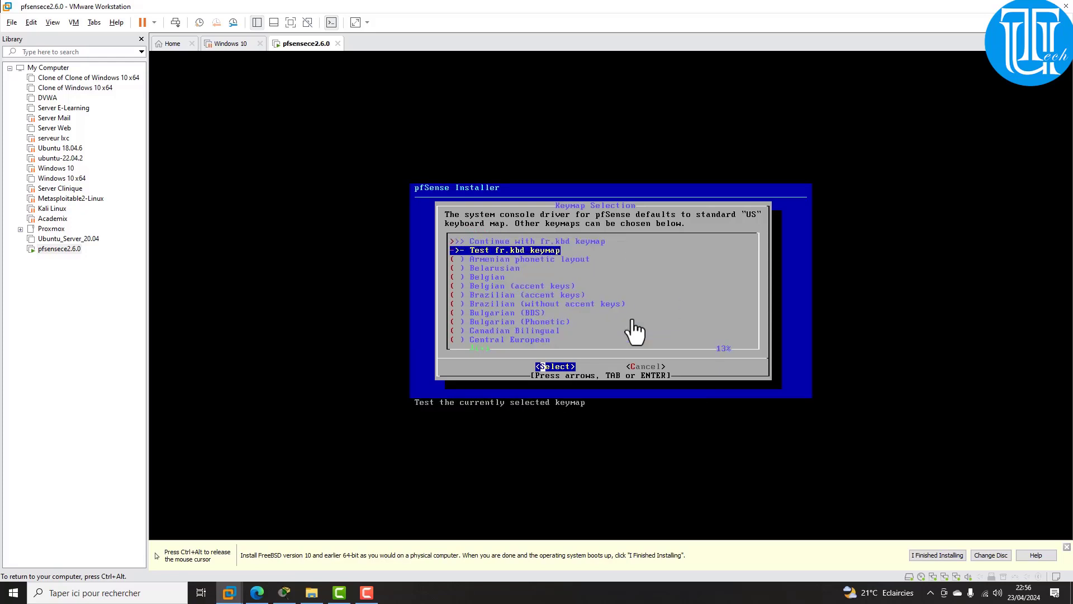
pyautogui.press('Up')
pyautogui.press('Return')
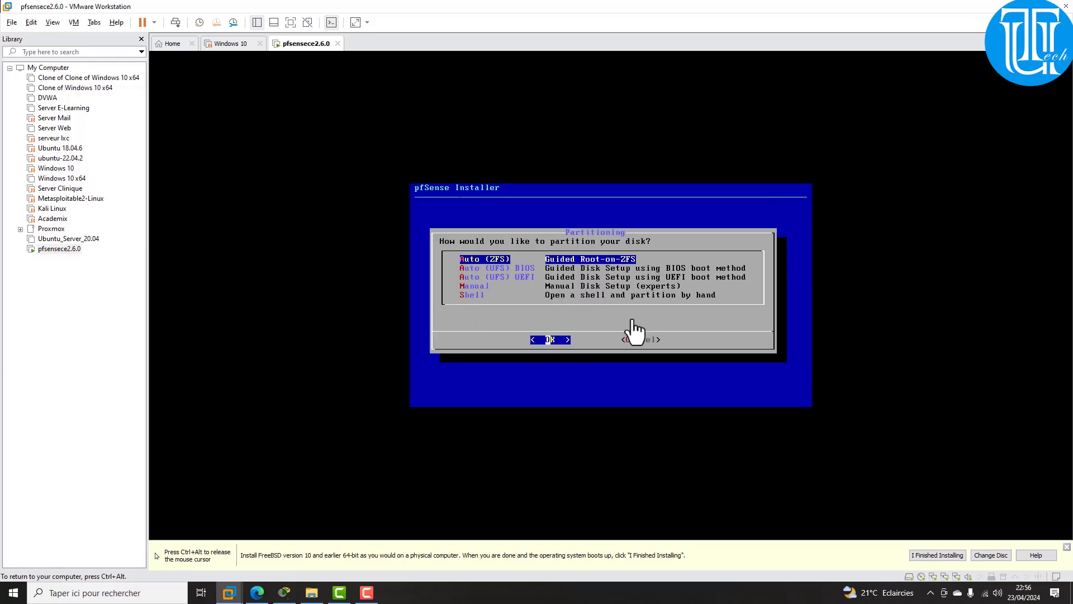
# Step: Highlight Auto (UFS) BIOS in the partitioning menu
pyautogui.press('Down')
pyautogui.press('Down')
pyautogui.press('Up')
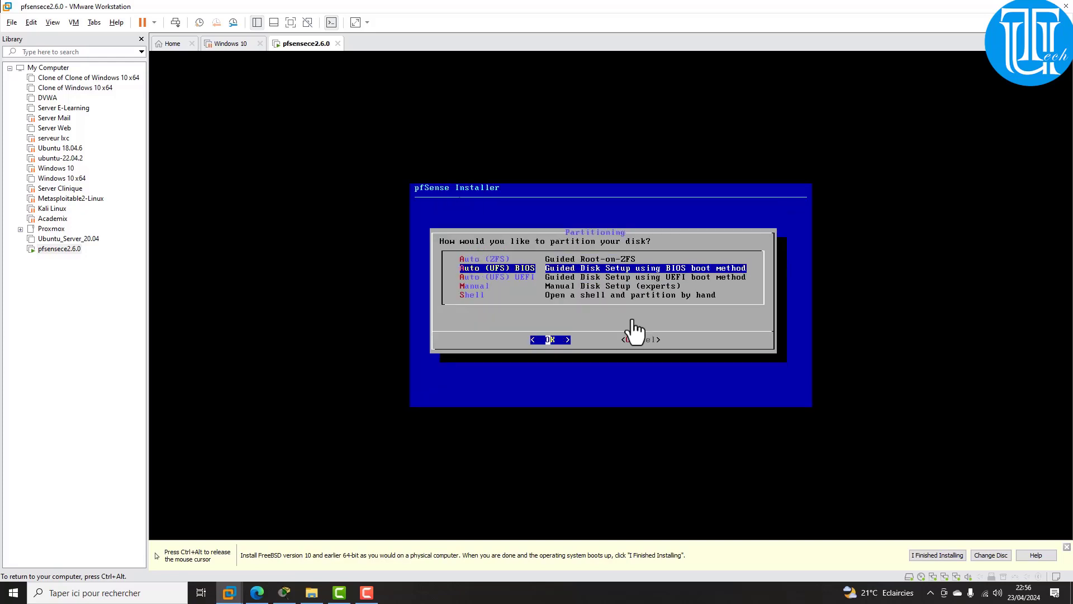
pyautogui.press('Down')
pyautogui.press('Down')
pyautogui.press('Up')
pyautogui.press('Up')
pyautogui.press('Up')
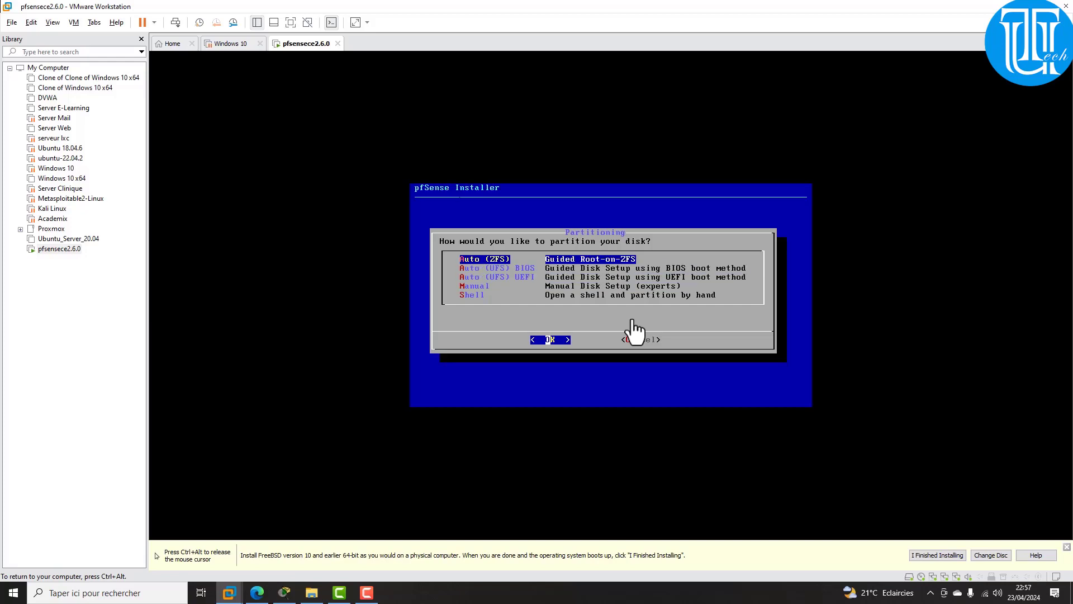
pyautogui.press('Down')
pyautogui.press('Down')
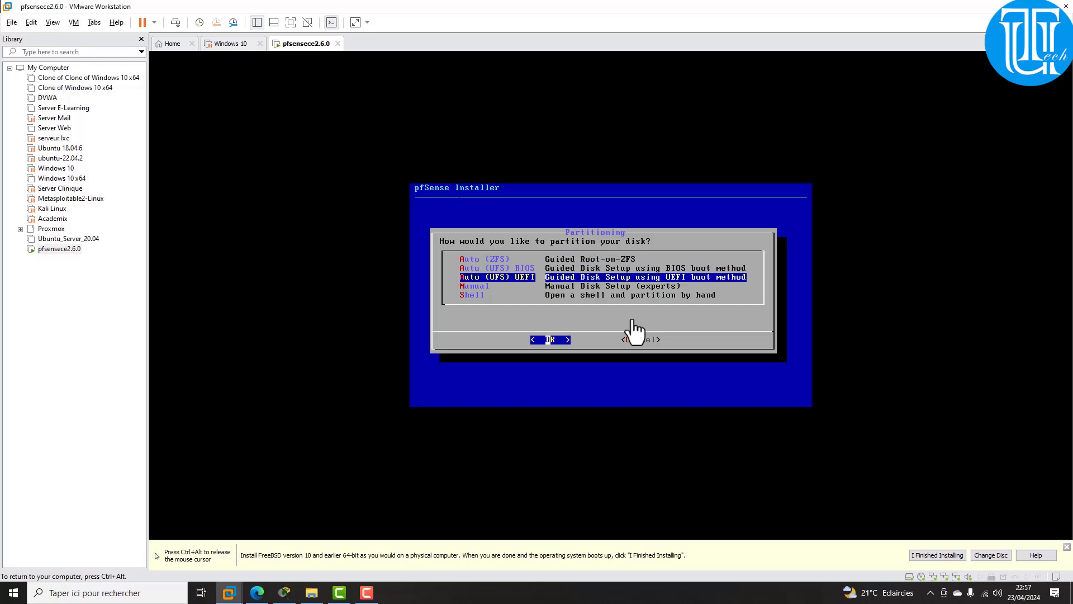
pyautogui.press('Down')
pyautogui.press('Up')
pyautogui.press('Up')
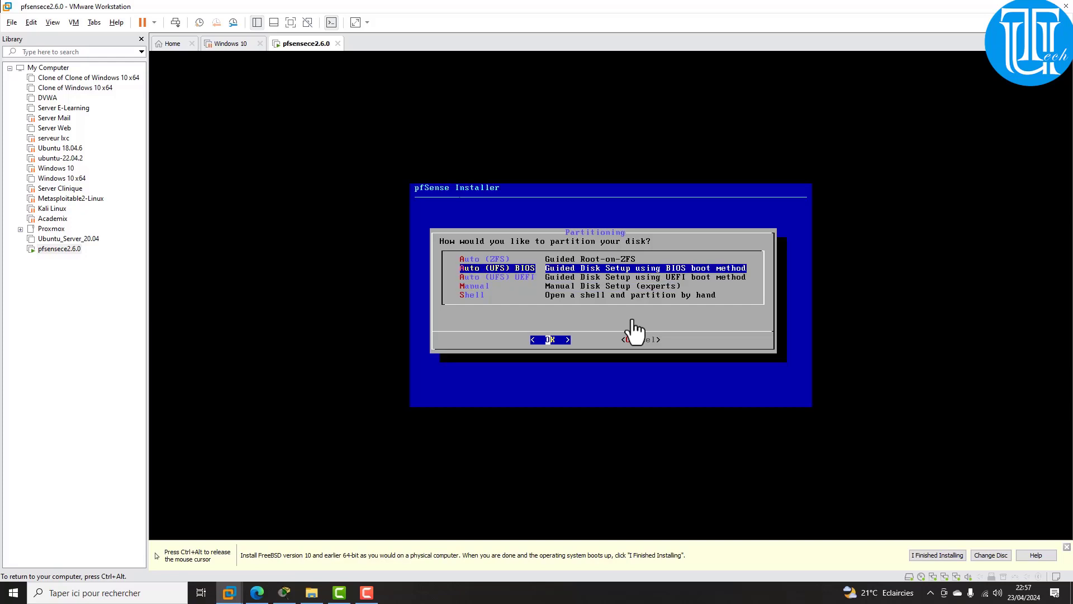
pyautogui.hotkey('ctrl', 'alt')
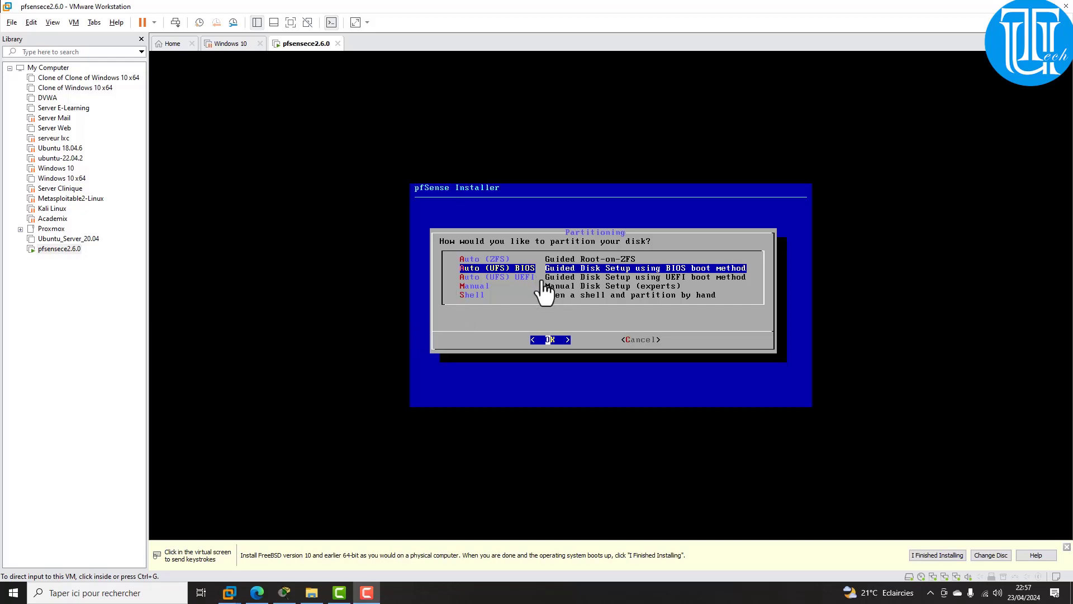
pyautogui.click(559, 335)
# Step: Partition the disk and install pfSense, decline the manual shell, then reboot
pyautogui.press('Return')
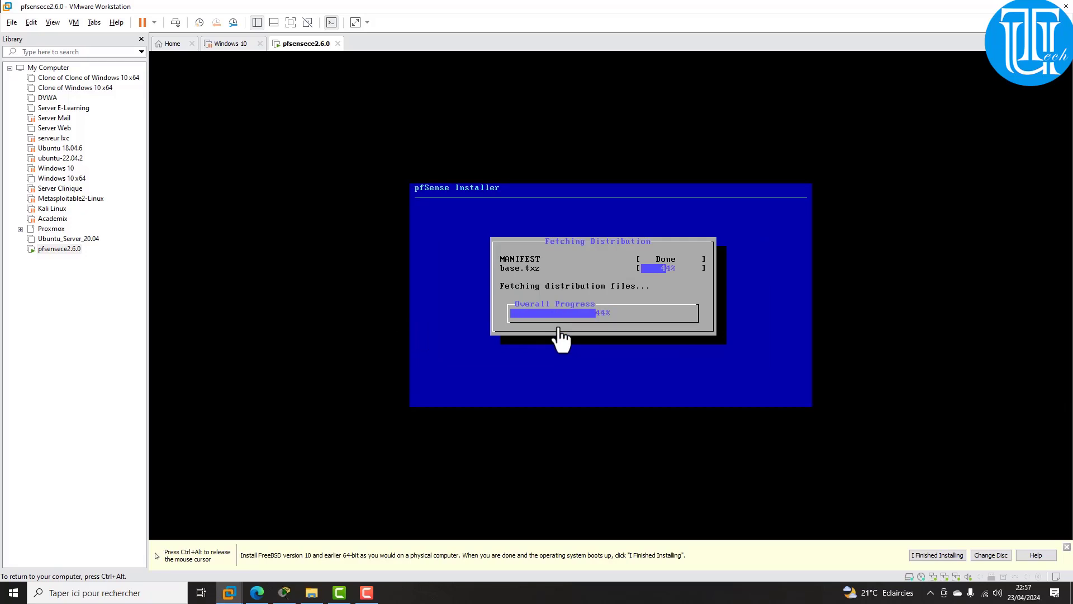
pyautogui.hotkey('ctrl', 'alt')
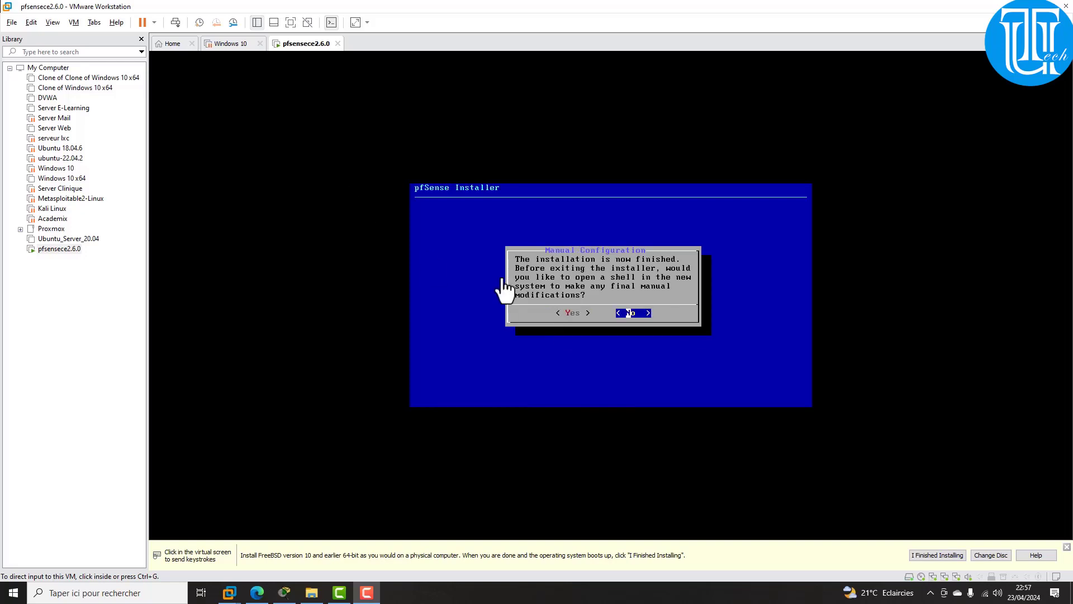
pyautogui.click(609, 310)
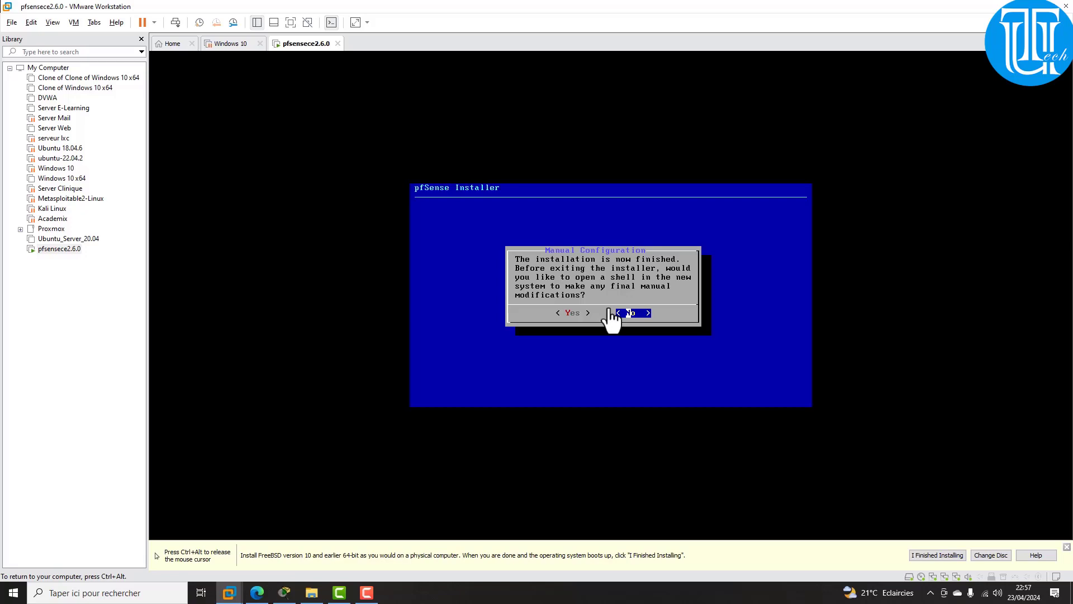
pyautogui.press('Return')
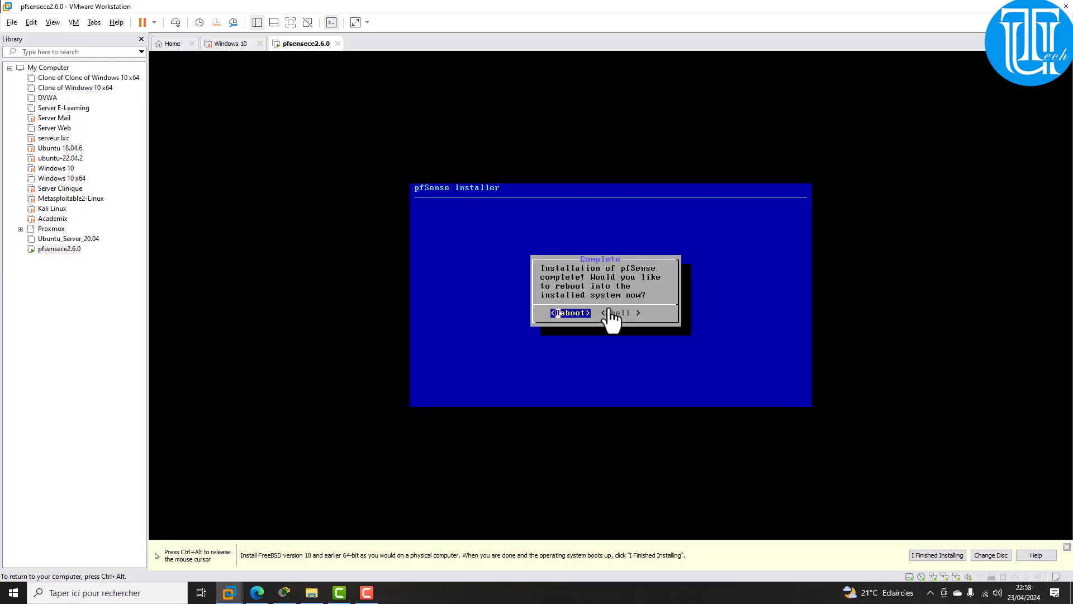
pyautogui.press('Return')
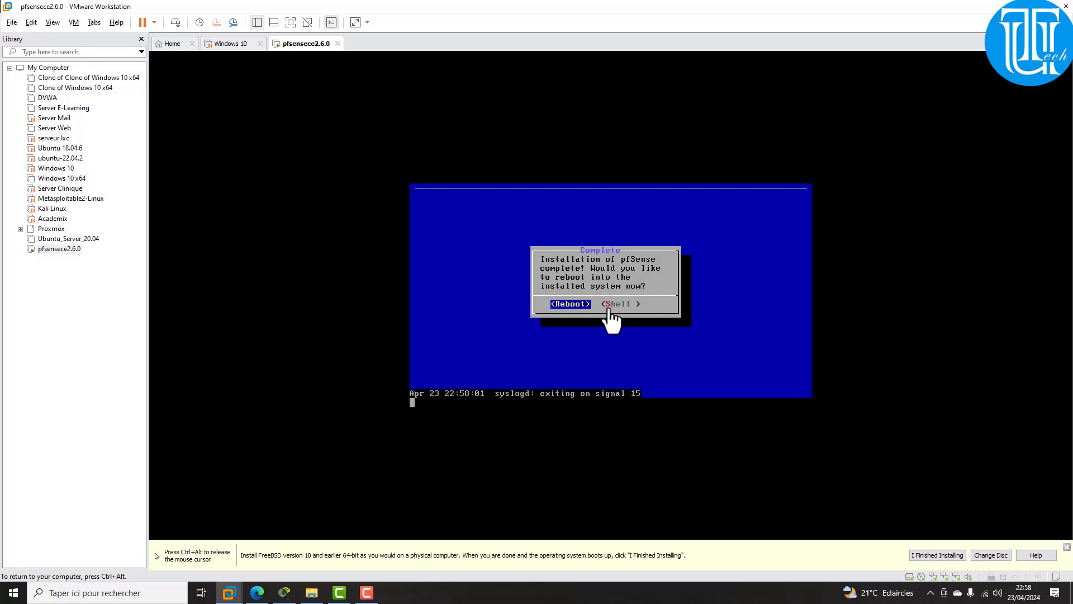
# Step: Release input from the VM and let pfSense boot to its console menu
pyautogui.hotkey('ctrl', 'alt')
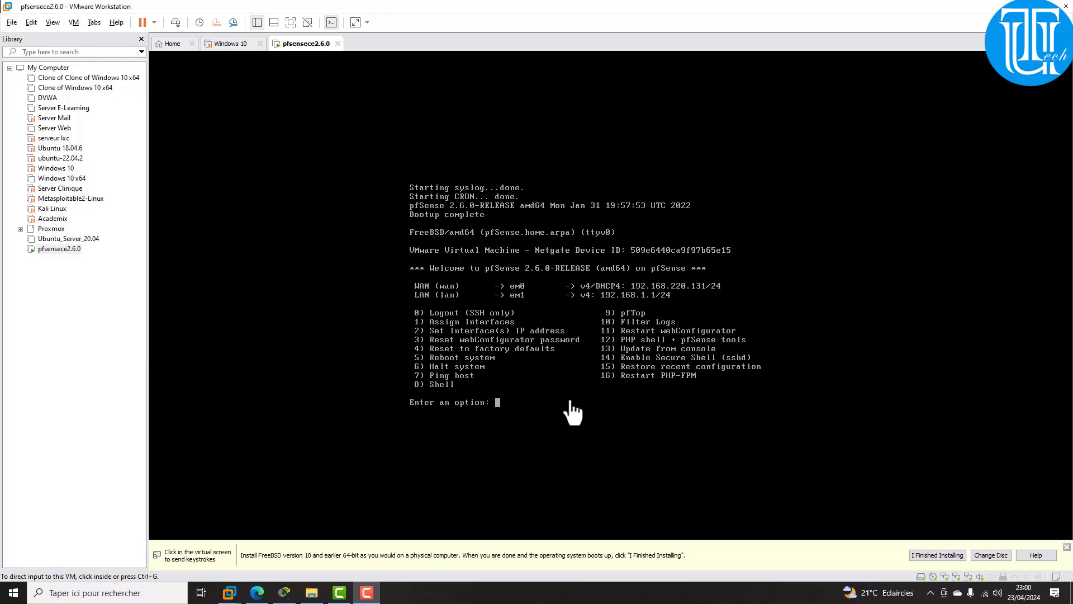
# Step: Set pfSense's LAN interface to 192.168.10.1/24 with no upstream gateway or IPv6 address
pyautogui.click(545, 401)
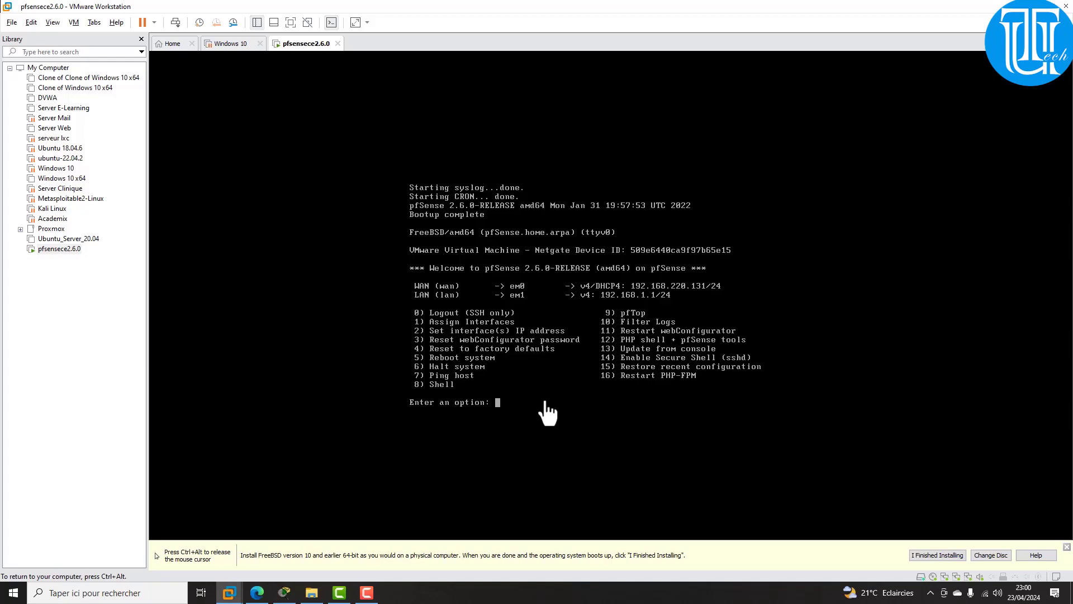
pyautogui.press('Down')
pyautogui.press('BackSpace')
pyautogui.press('BackSpace')
pyautogui.press('BackSpace')
pyautogui.write('2')
pyautogui.press('Return')
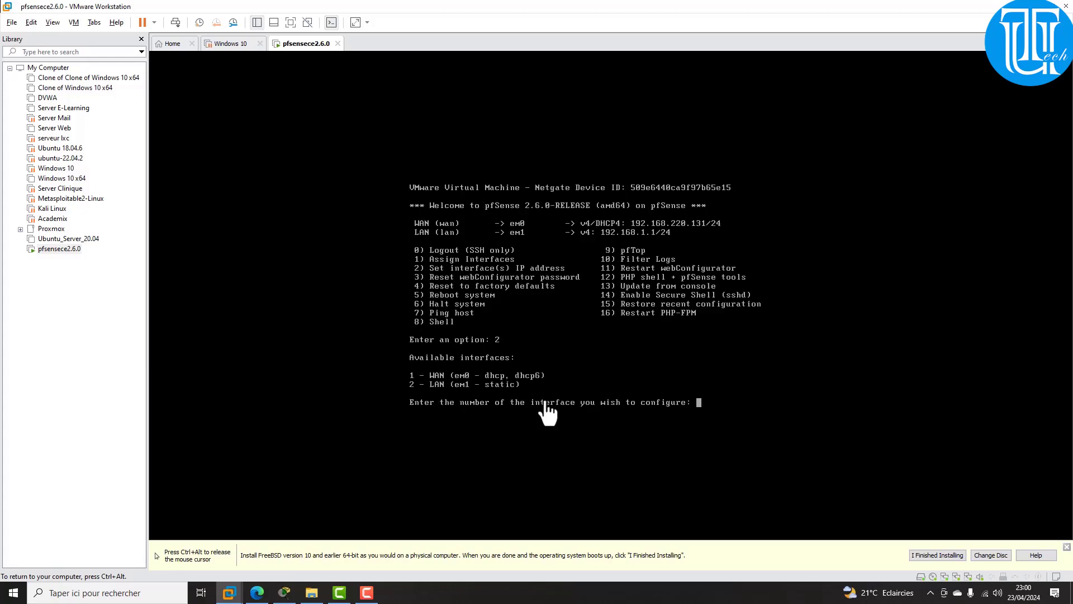
pyautogui.write('2')
pyautogui.press('Return')
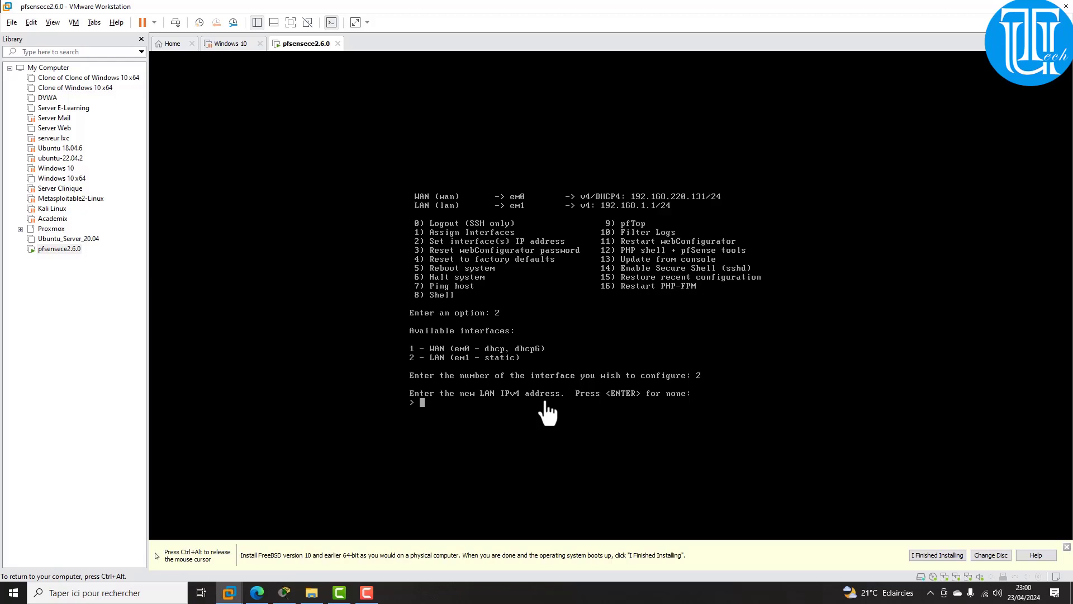
pyautogui.write('192.168.10.1')
pyautogui.press('Return')
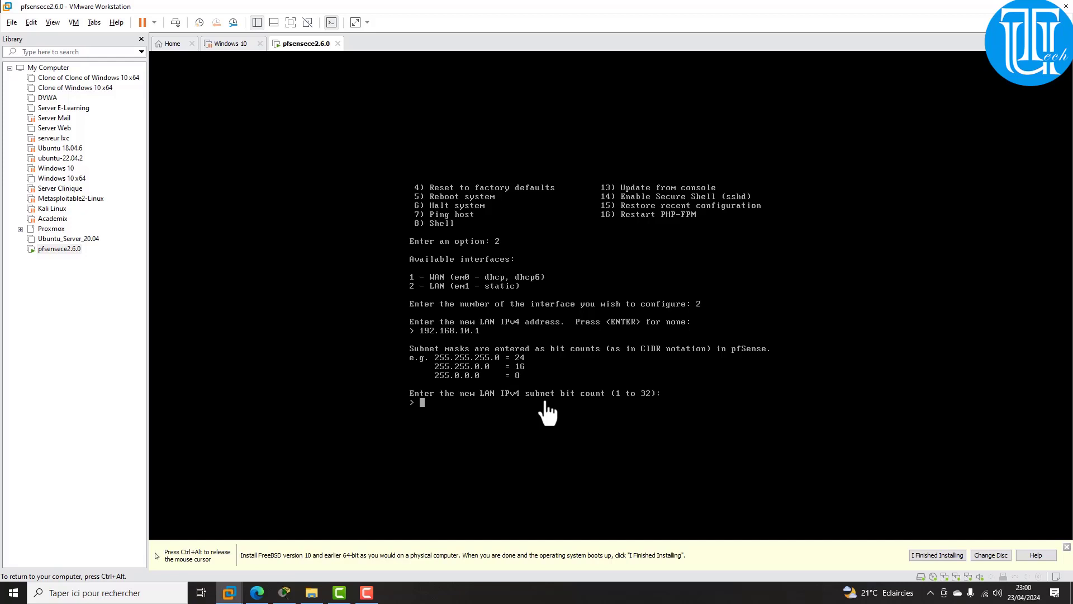
pyautogui.write('24')
pyautogui.press('Return')
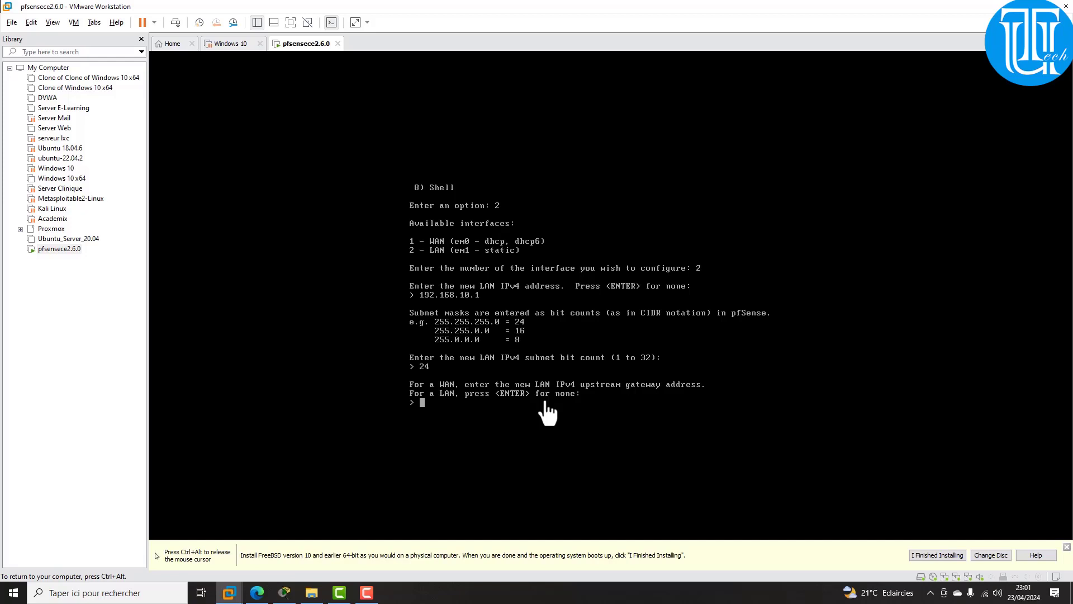
pyautogui.press('Return')
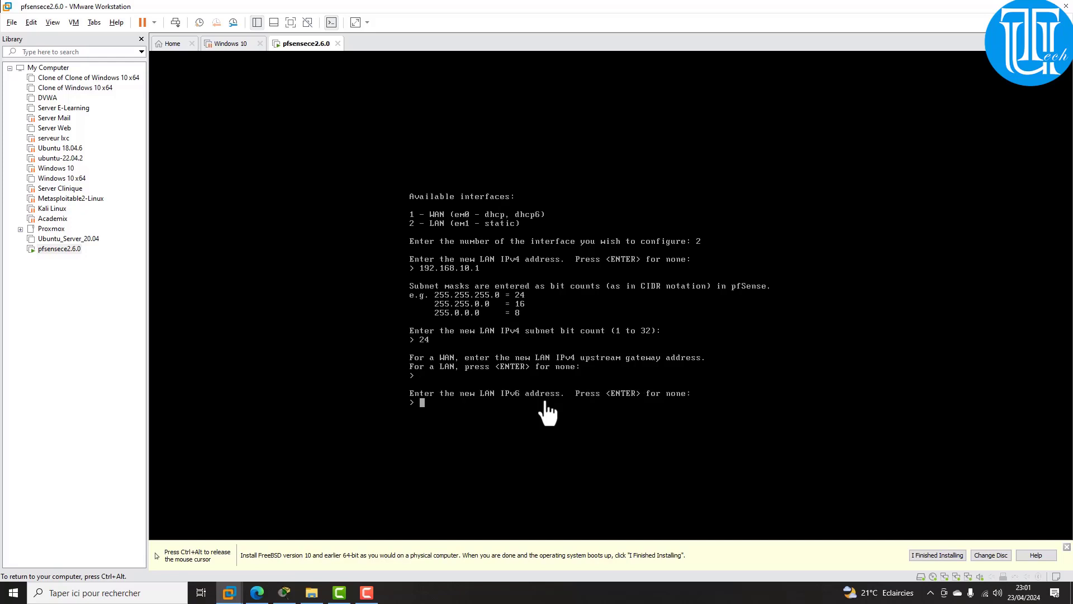
pyautogui.press('Return')
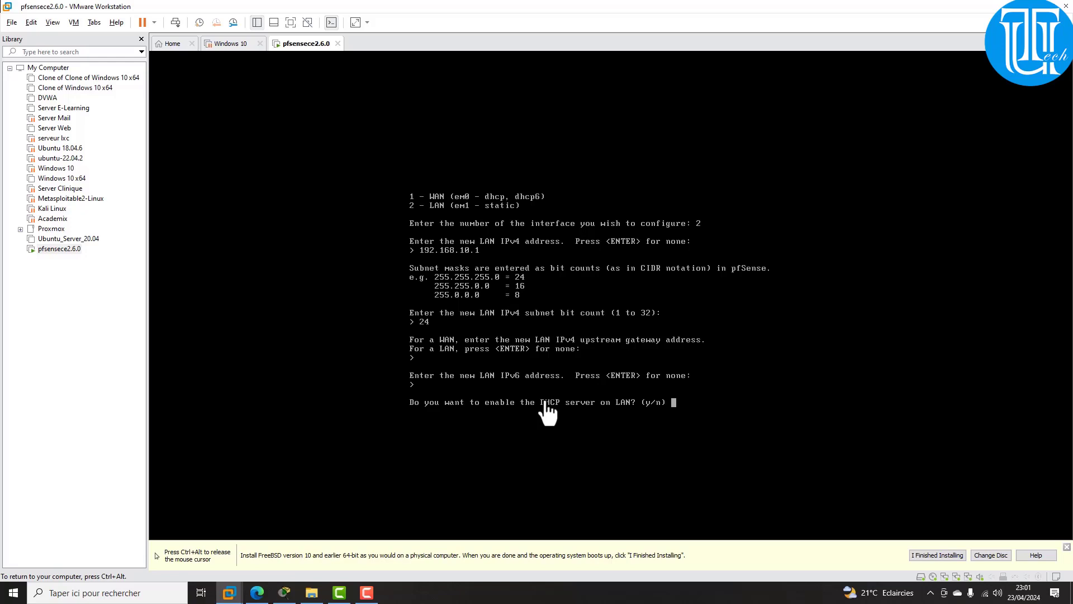
# Step: Enable the LAN DHCP server for 192.168.10.100–192.168.10.200 and revert the webConfigurator to HTTP
pyautogui.write('y')
pyautogui.press('Return')
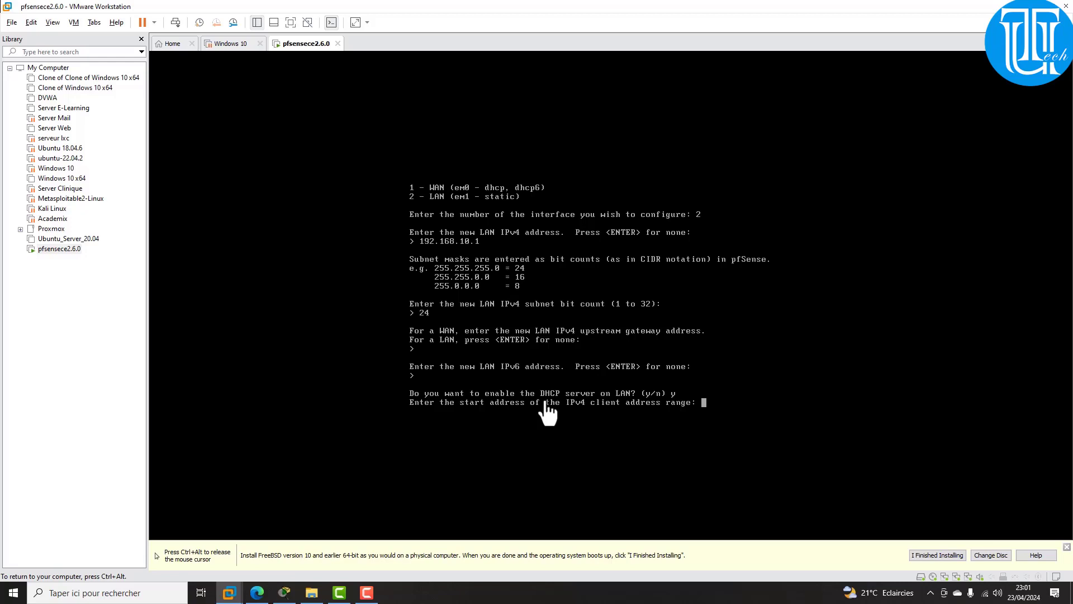
pyautogui.write('192.168.10.100')
pyautogui.press('Return')
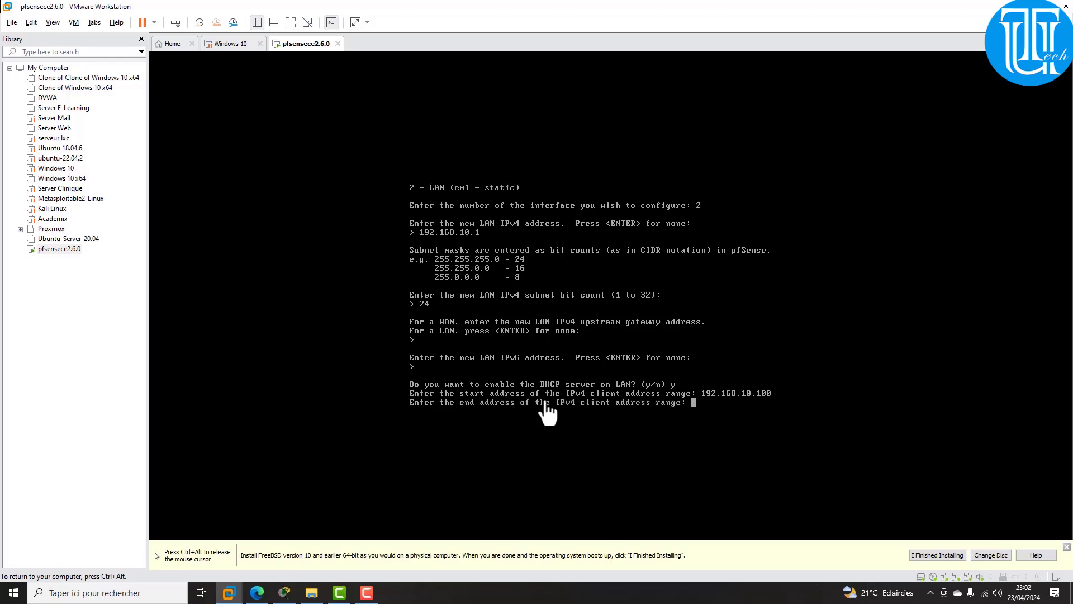
pyautogui.write('192.168.10.200')
pyautogui.press('Return')
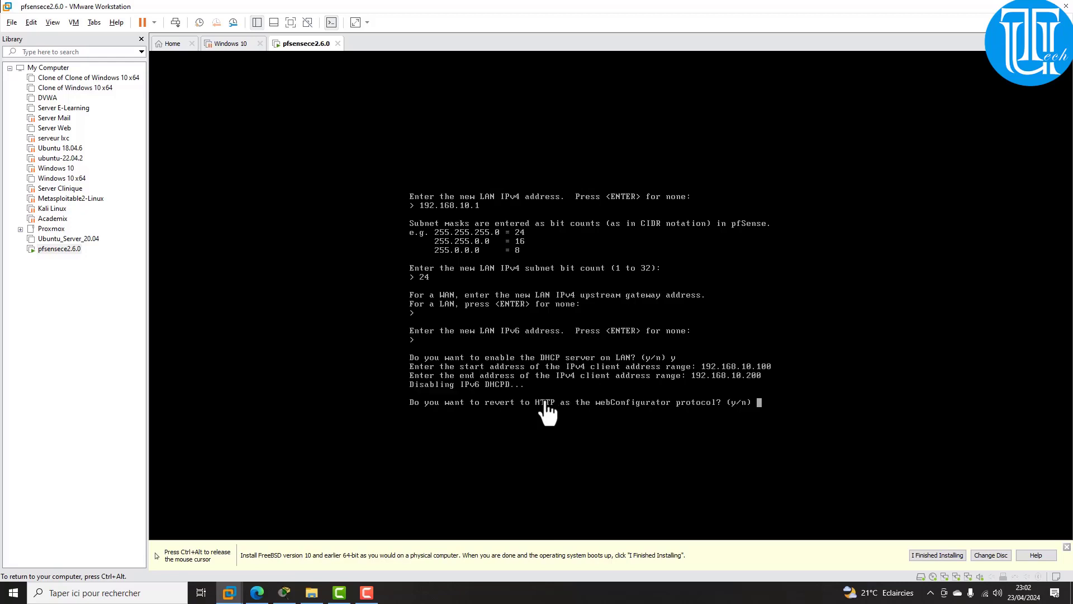
pyautogui.write('y')
pyautogui.press('Return')
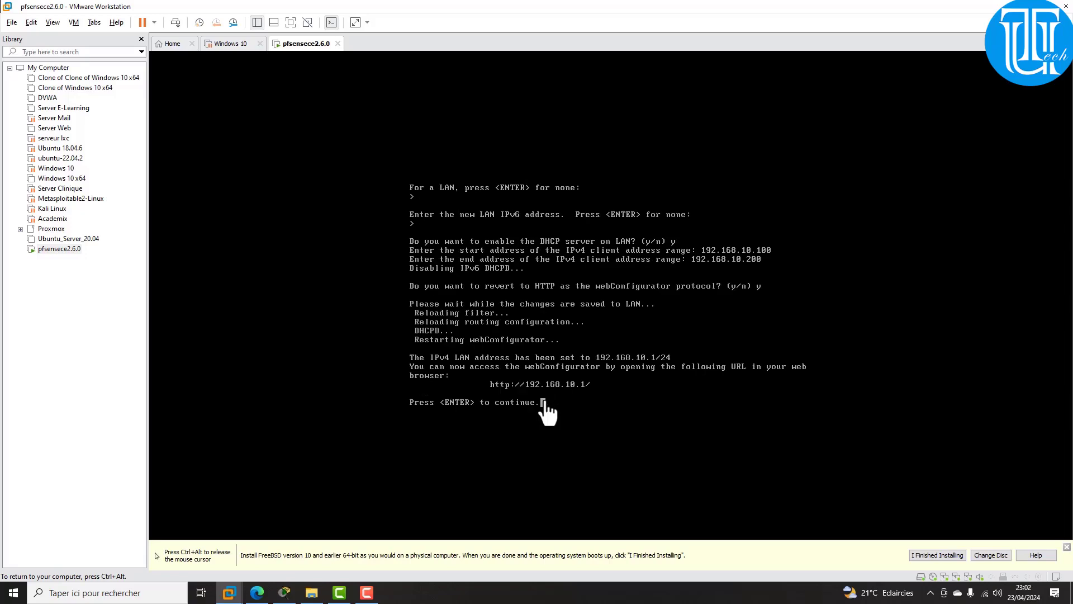
pyautogui.press('Return')
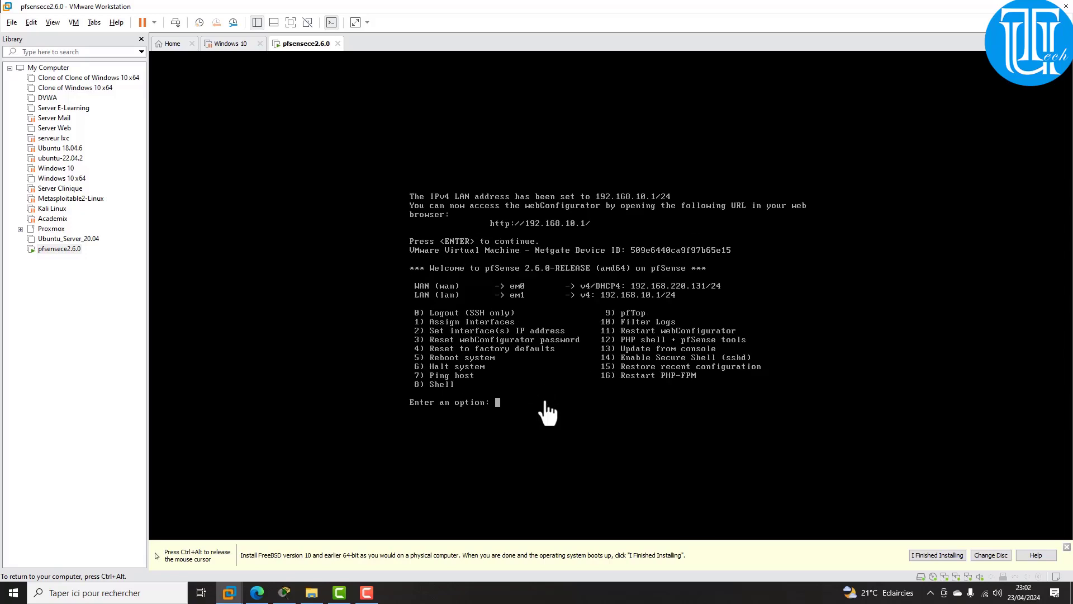
# Step: Start interface assignment with console option 1, declining VLAN setup
pyautogui.hotkey('ctrl', 'alt')
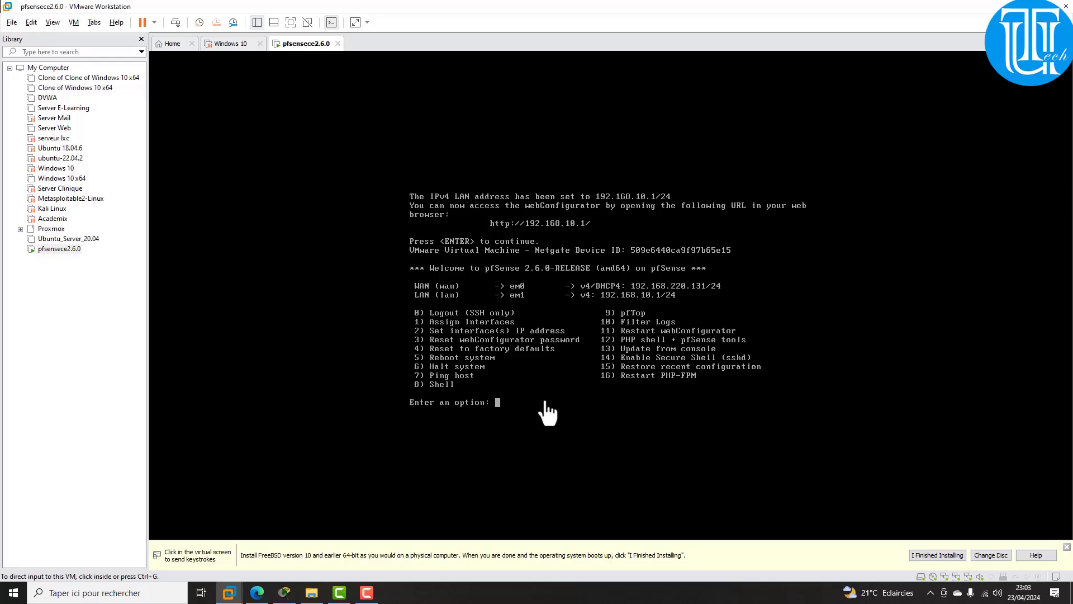
pyautogui.click(546, 402)
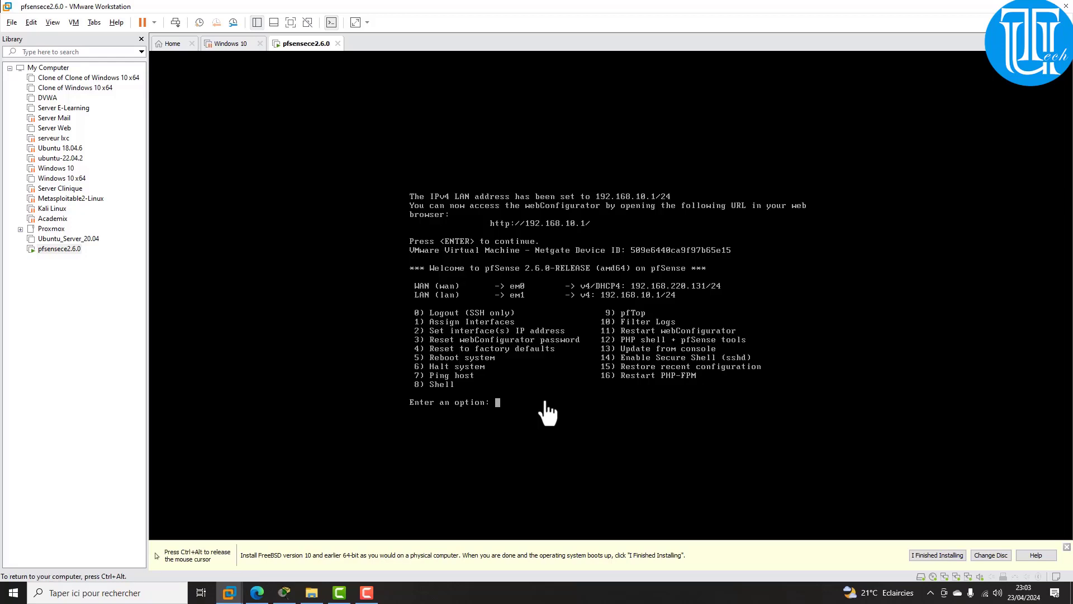
pyautogui.write('1')
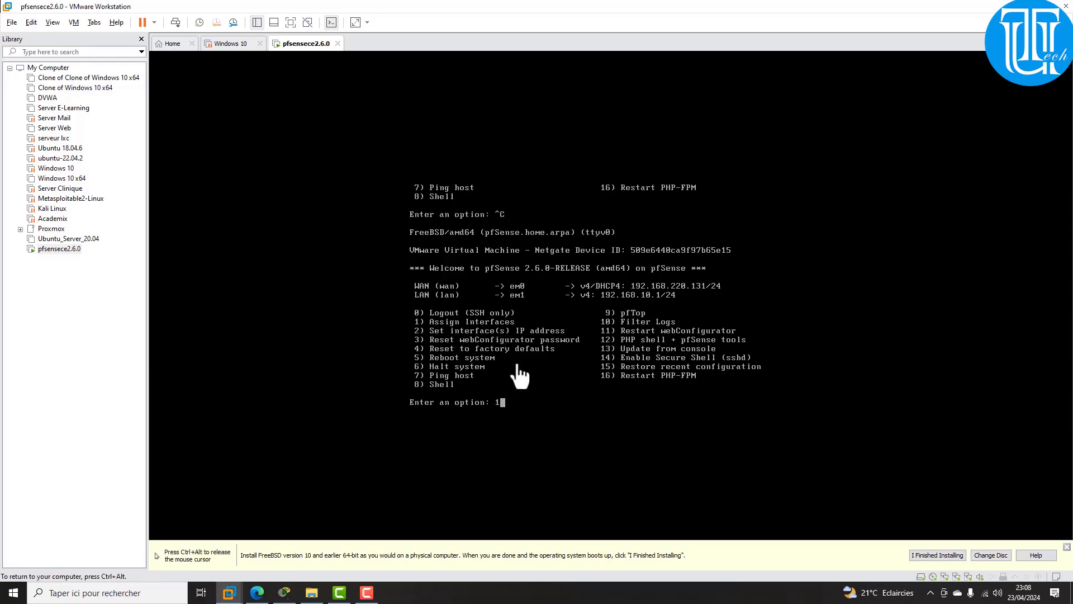
pyautogui.press('Return')
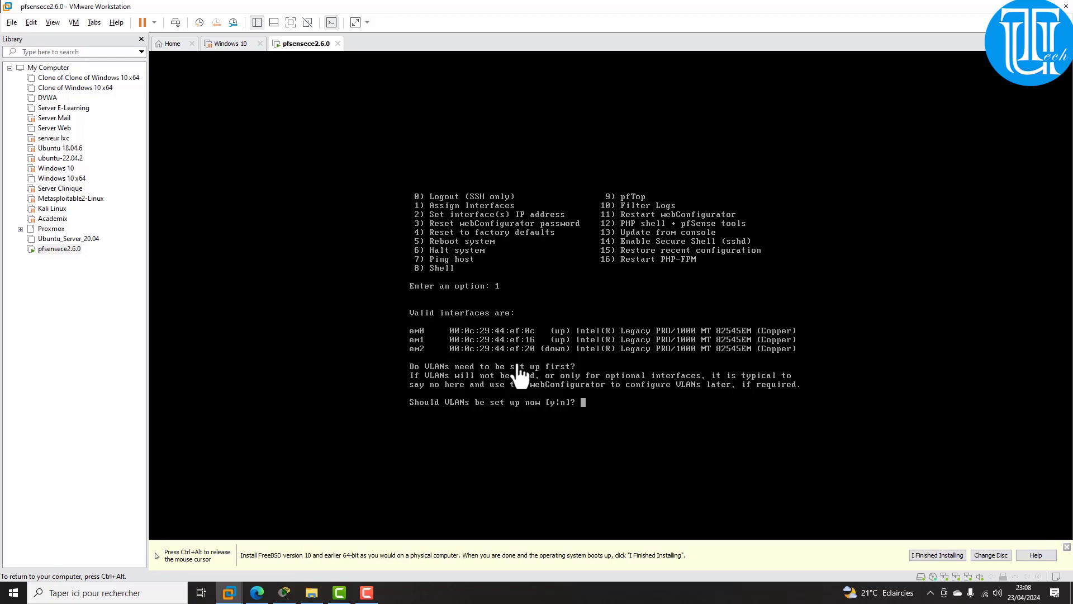
pyautogui.write('n')
pyautogui.press('Return')
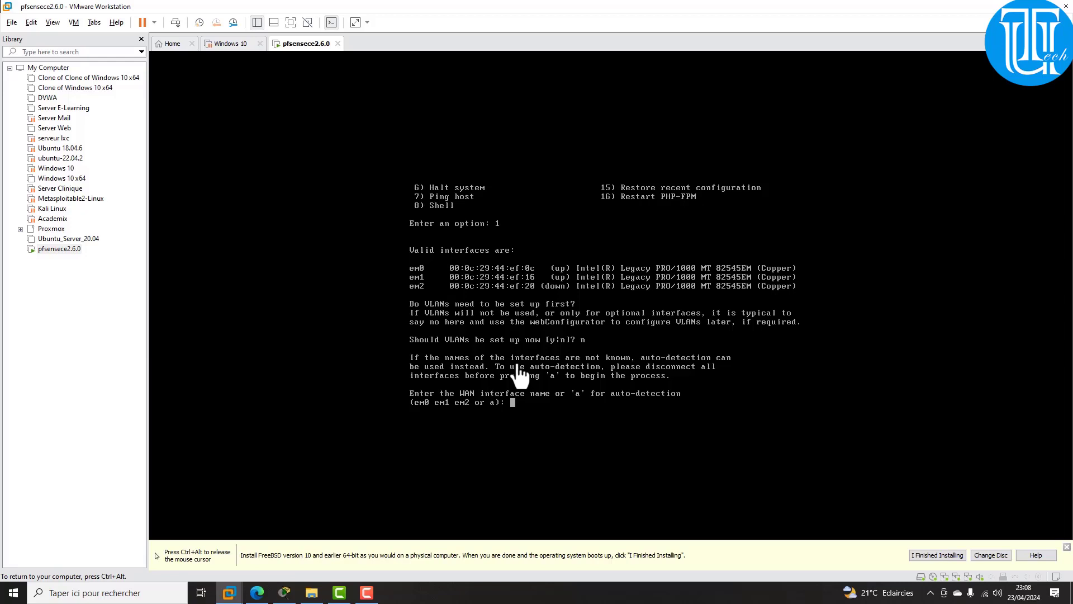
# Step: Assign em0 as the WAN interface and em1 as the LAN interface
pyautogui.write('e;q')
pyautogui.press('BackSpace')
pyautogui.press('BackSpace')
pyautogui.write('e')
pyautogui.press('BackSpace')
pyautogui.write('m0')
pyautogui.press('Return')
pyautogui.write('r')
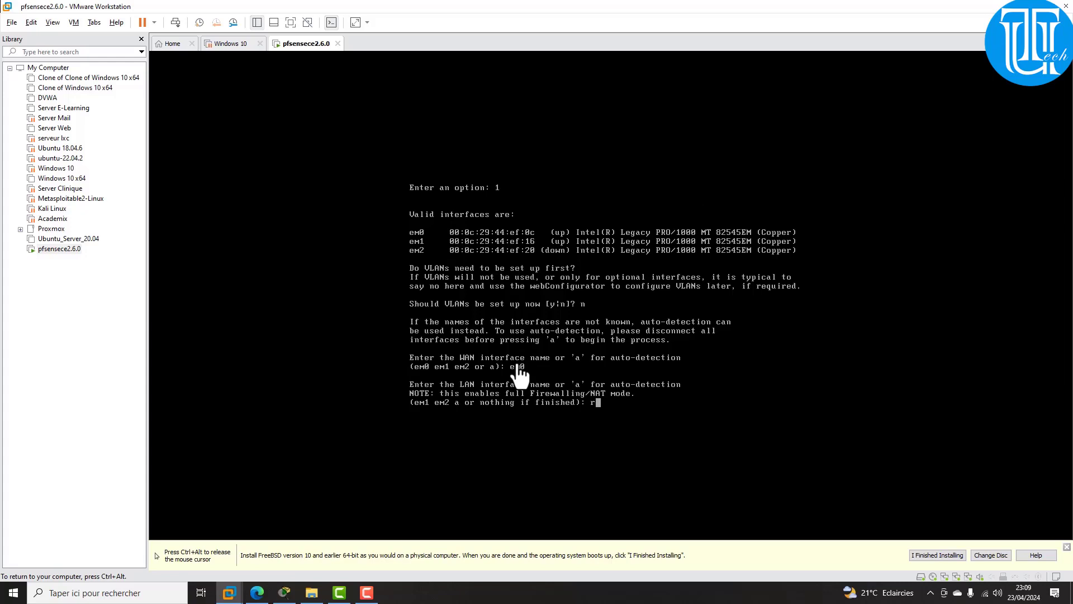
pyautogui.press('BackSpace')
pyautogui.write('em1')
pyautogui.press('Return')
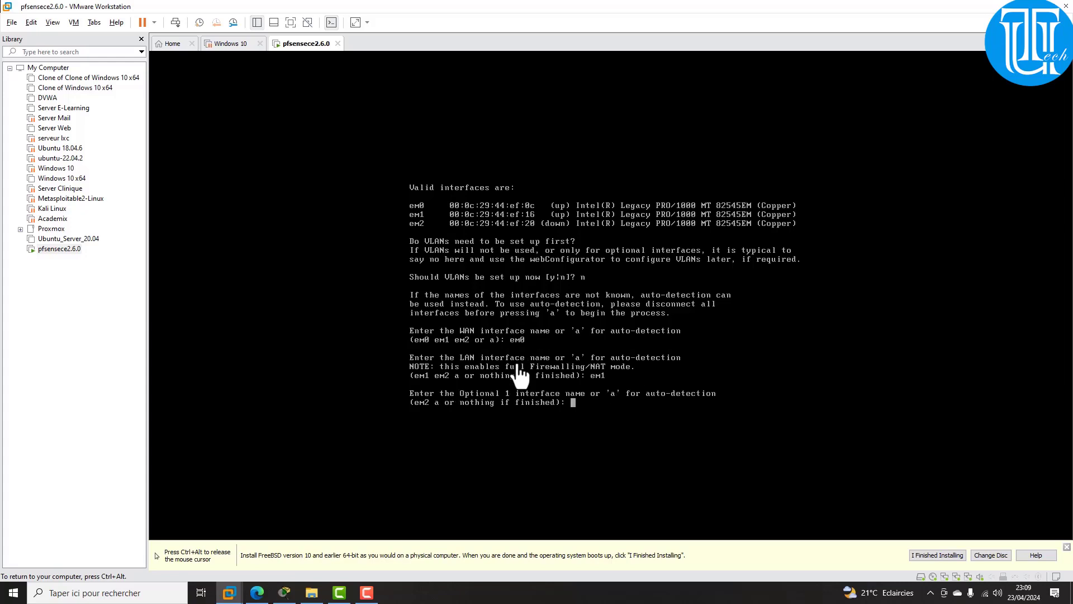
# Step: Assign em2 as the optional OPT1 interface and confirm the new assignments
pyautogui.write('e,')
pyautogui.press('BackSpace')
pyautogui.write('m2')
pyautogui.press('Return')
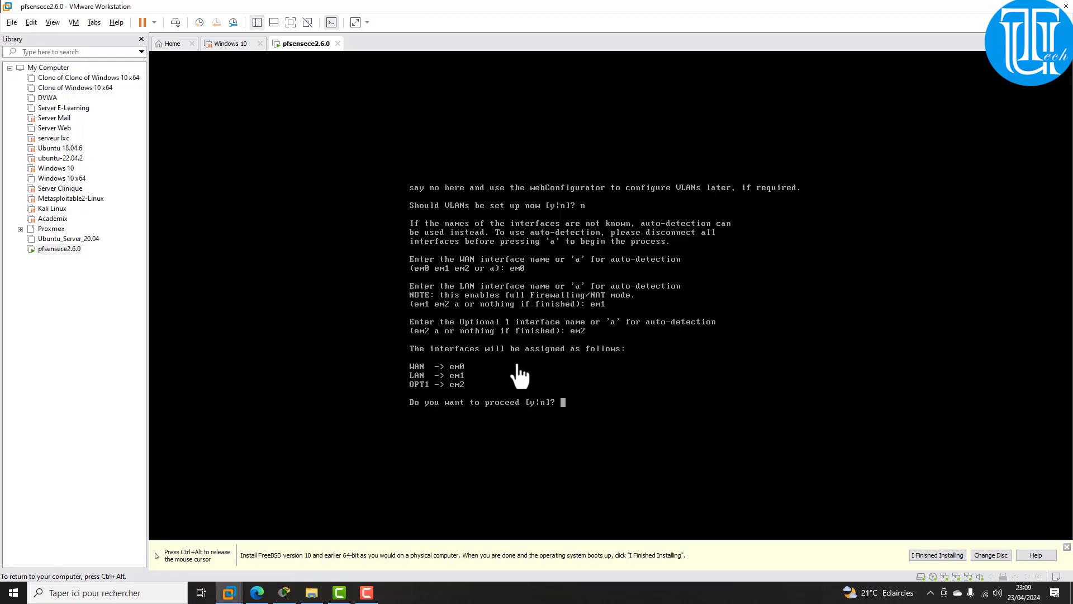
pyautogui.write('y')
pyautogui.press('Return')
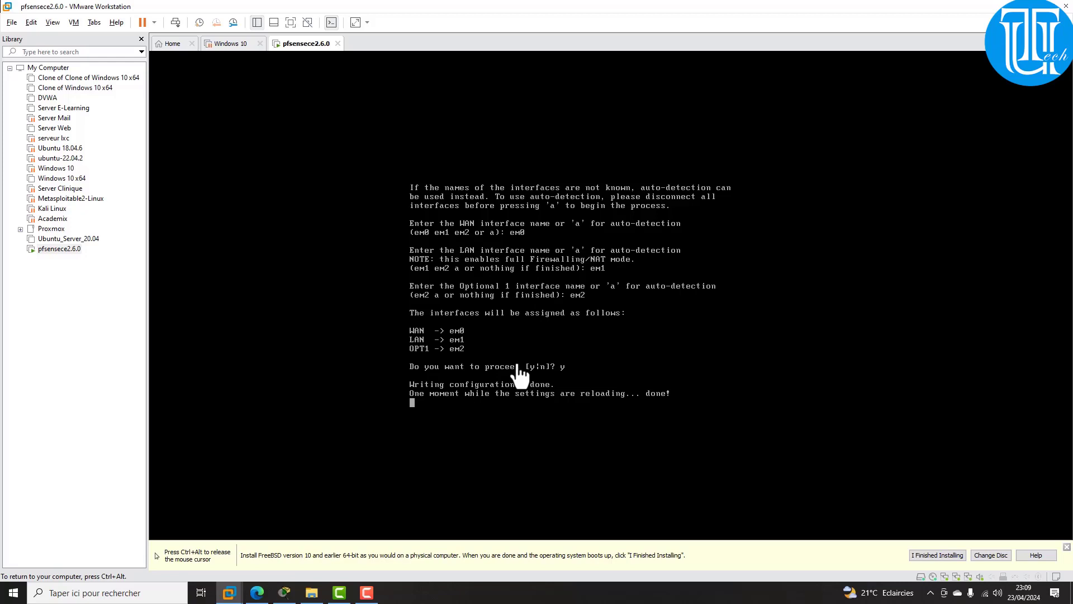
pyautogui.hotkey('ctrl', 'alt')
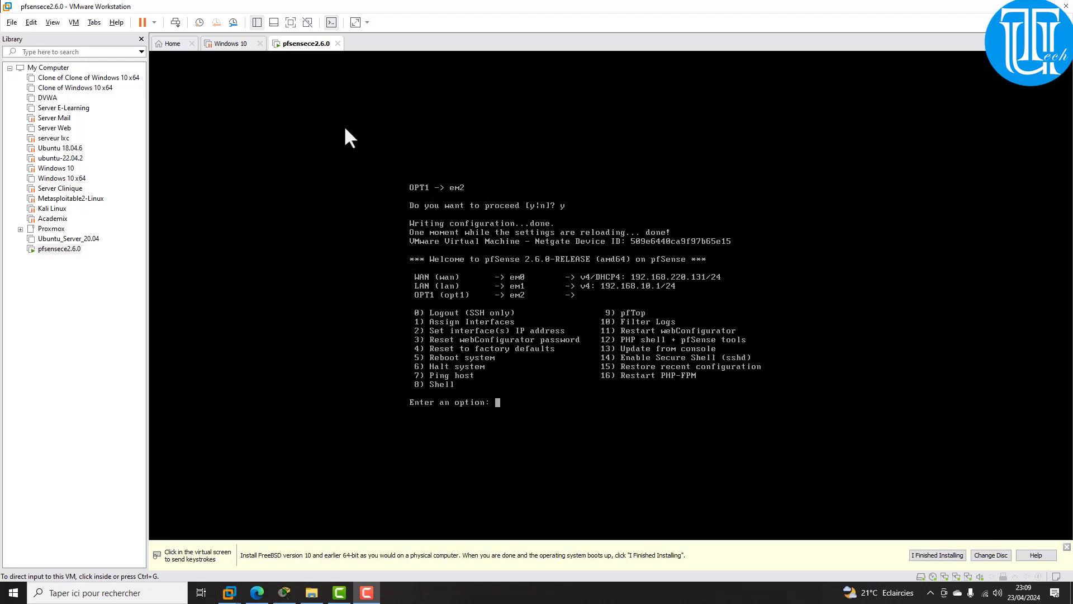
# Step: Give pfSense's OPT1 interface (option 2, interface 3) the address 192.168.11.1/24
pyautogui.click(521, 395)
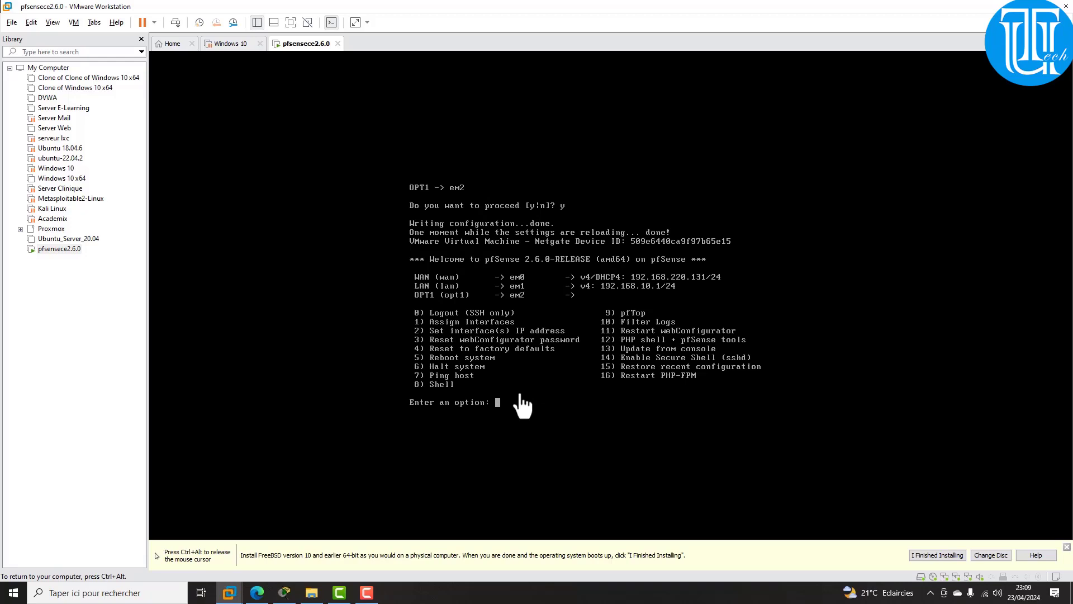
pyautogui.write('2')
pyautogui.press('Return')
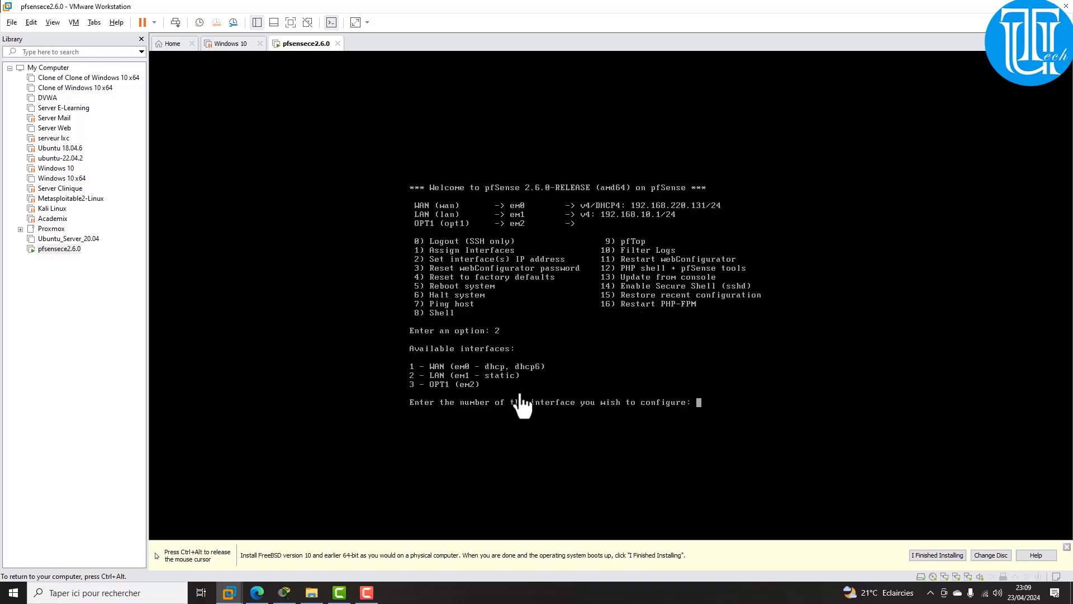
pyautogui.write('3')
pyautogui.press('Return')
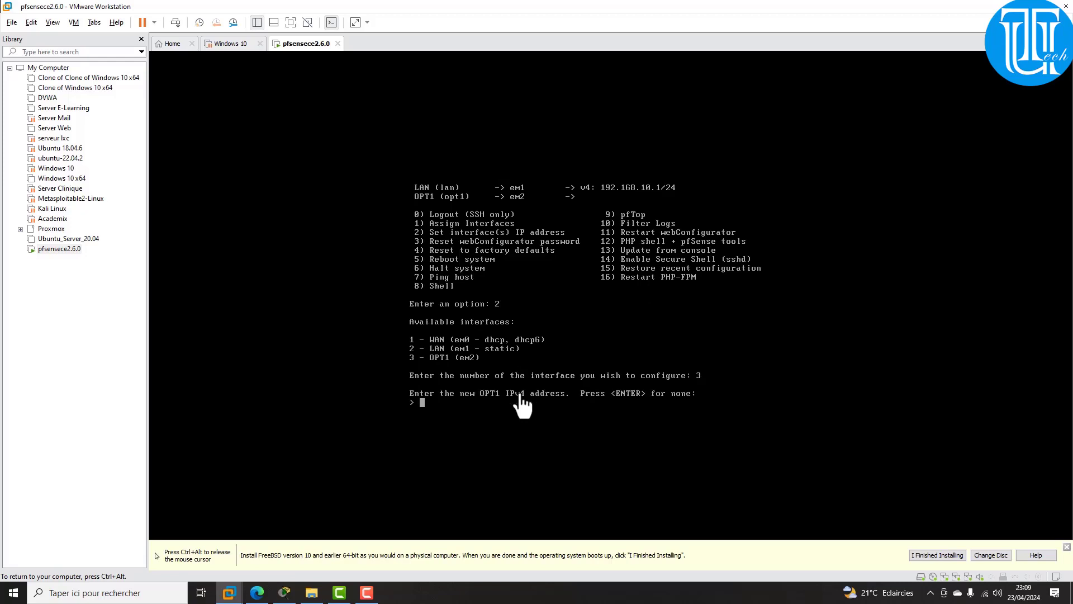
pyautogui.write('192.168.11.1')
pyautogui.press('Return')
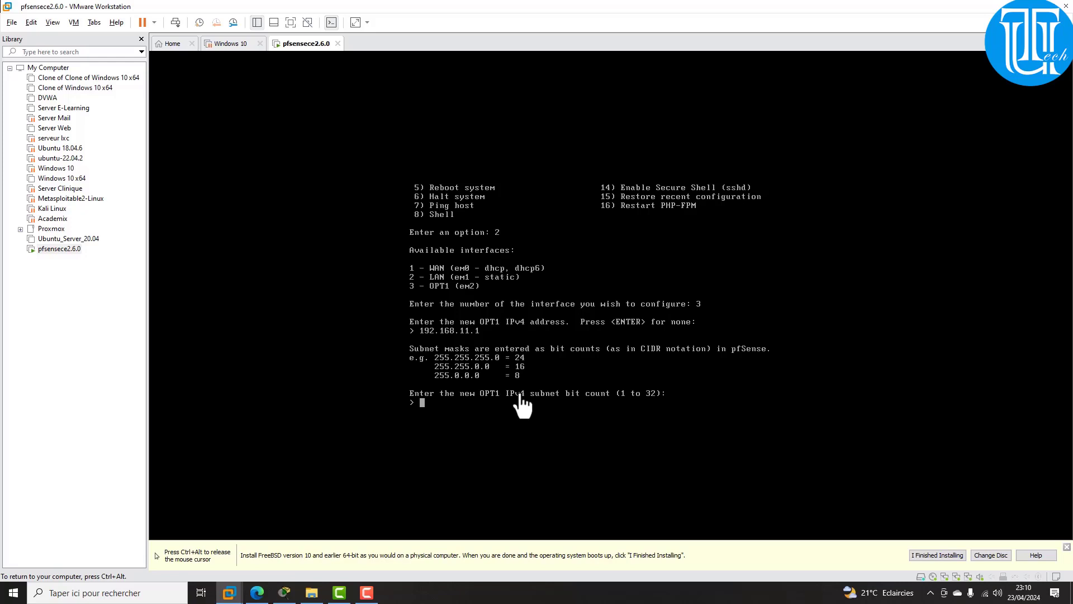
pyautogui.write('24')
pyautogui.press('Return')
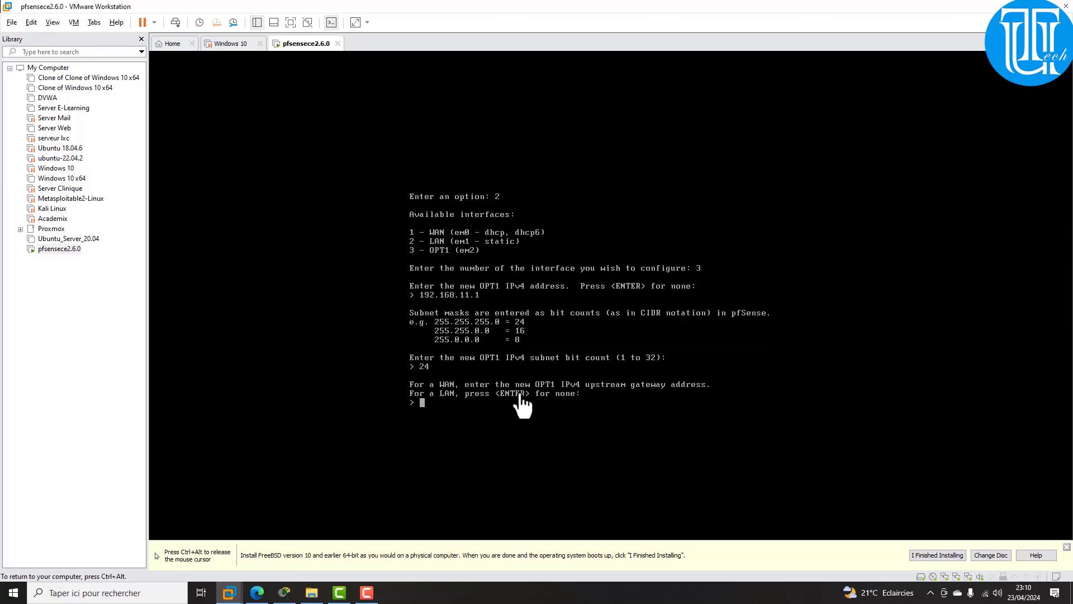
# Step: Leave OPT1 without a gateway, IPv6 address or DHCP server, and save
pyautogui.press('Return')
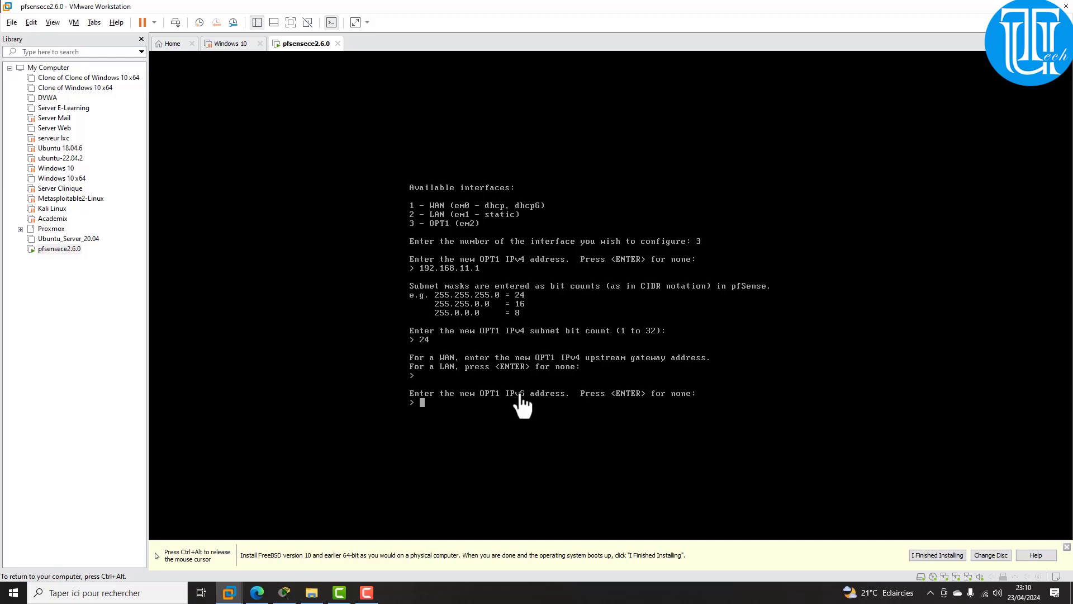
pyautogui.press('Return')
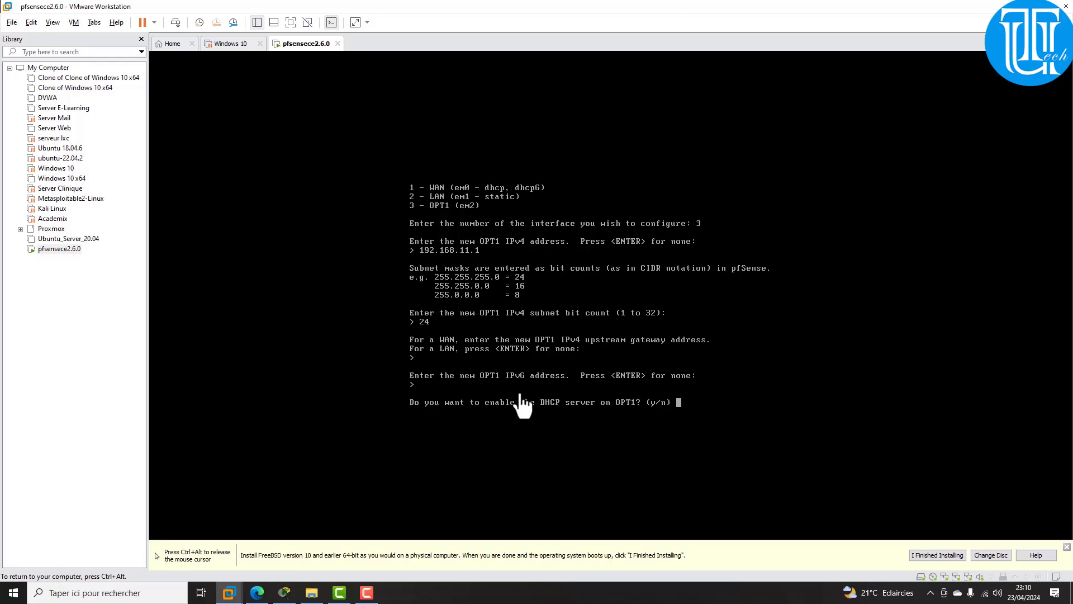
pyautogui.write('n')
pyautogui.press('Return')
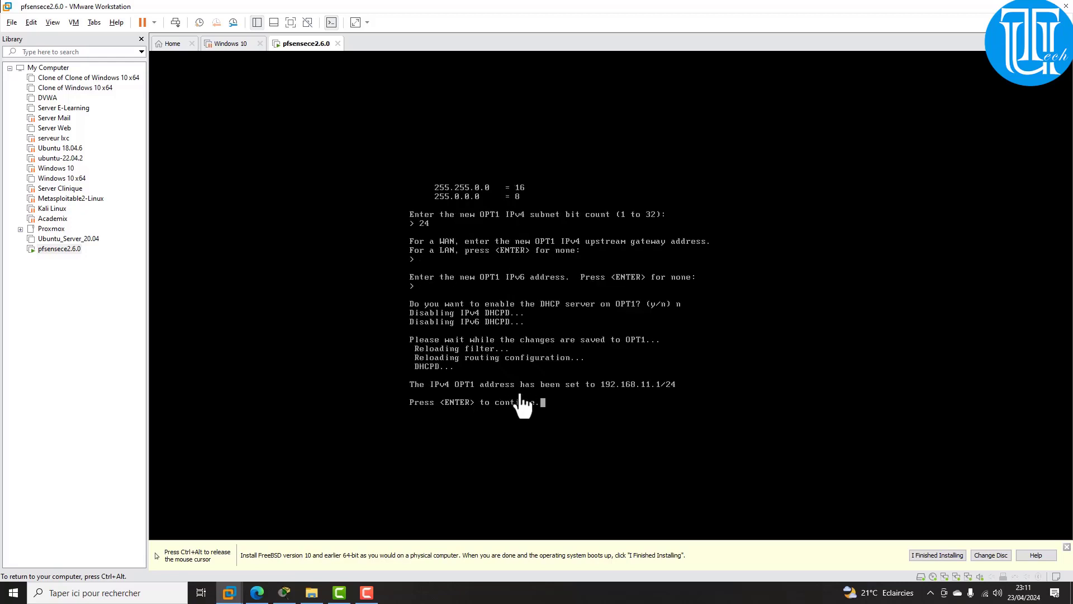
pyautogui.press('Return')
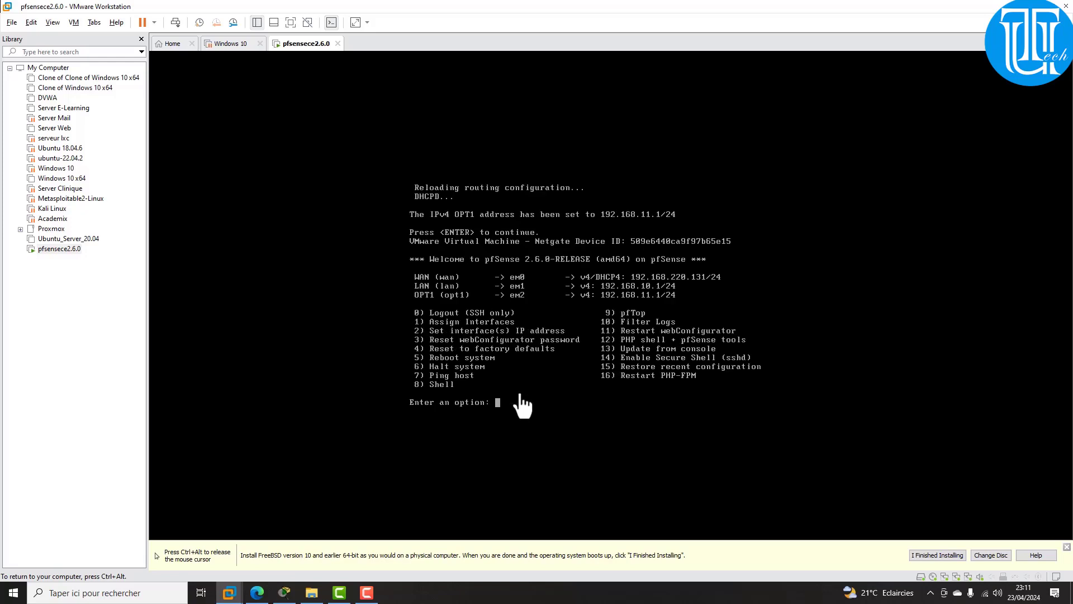
# Step: Review the pfSense VM's hardware settings without changes, then switch to the Windows 10 VM
pyautogui.hotkey('ctrl', 'alt')
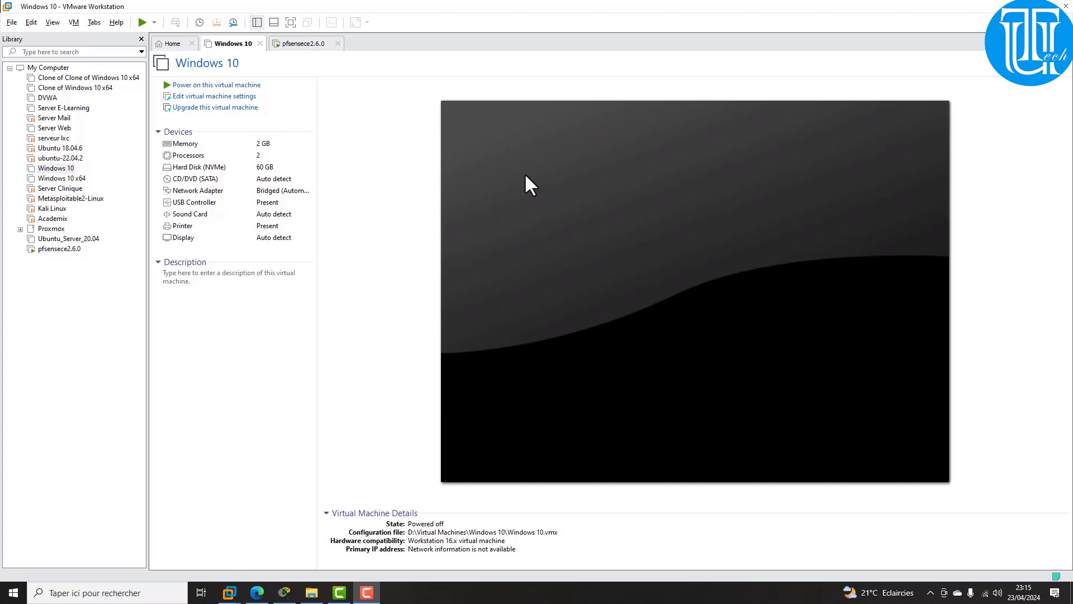
pyautogui.click(302, 44)
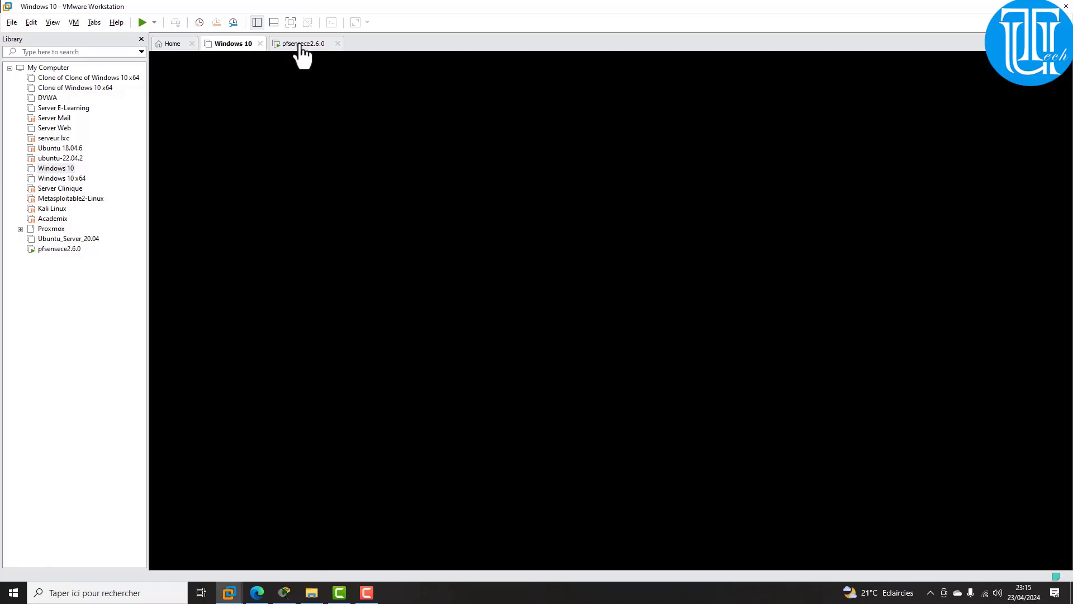
pyautogui.click(299, 42)
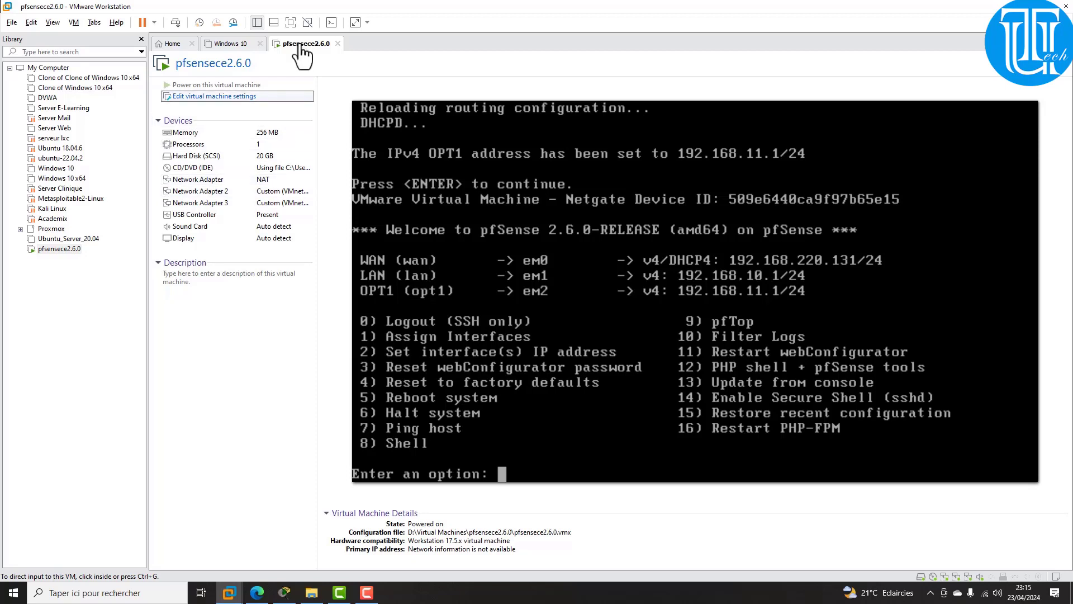
pyautogui.hotkey('ctrl', 'd')
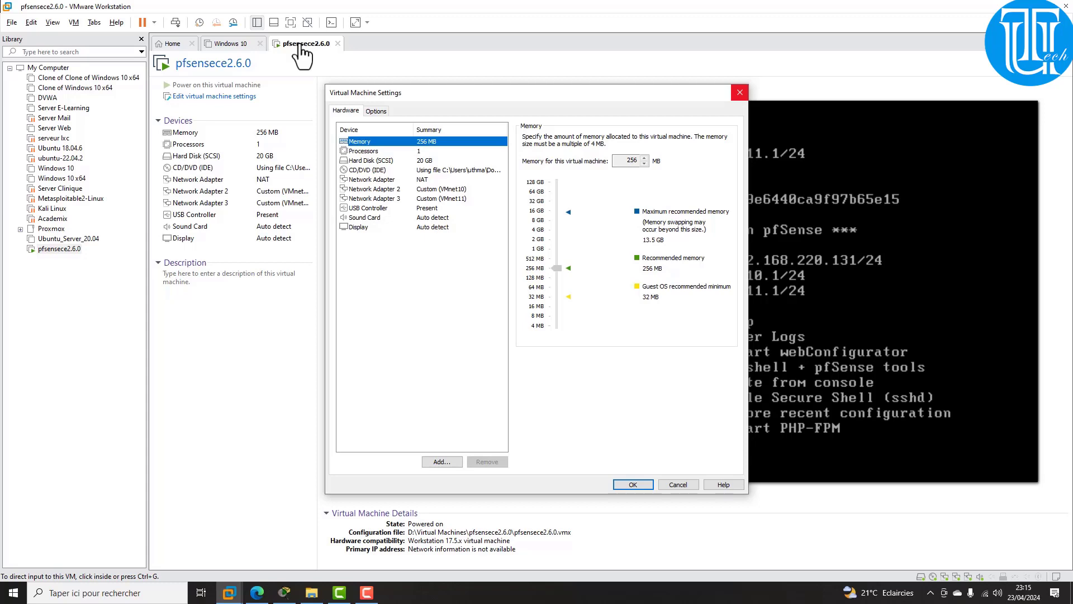
pyautogui.click(739, 92)
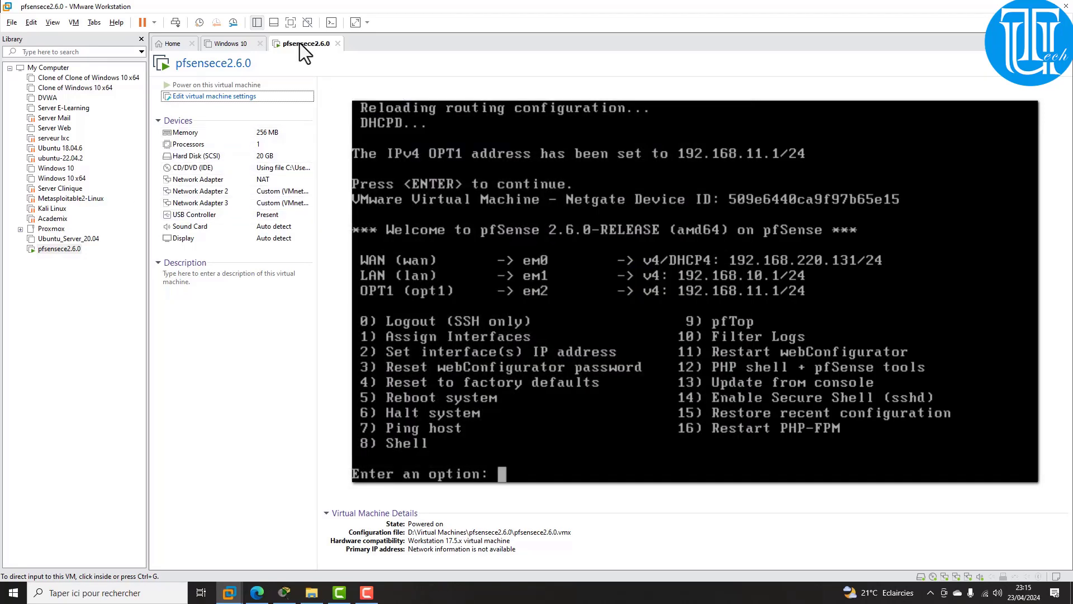
pyautogui.click(230, 43)
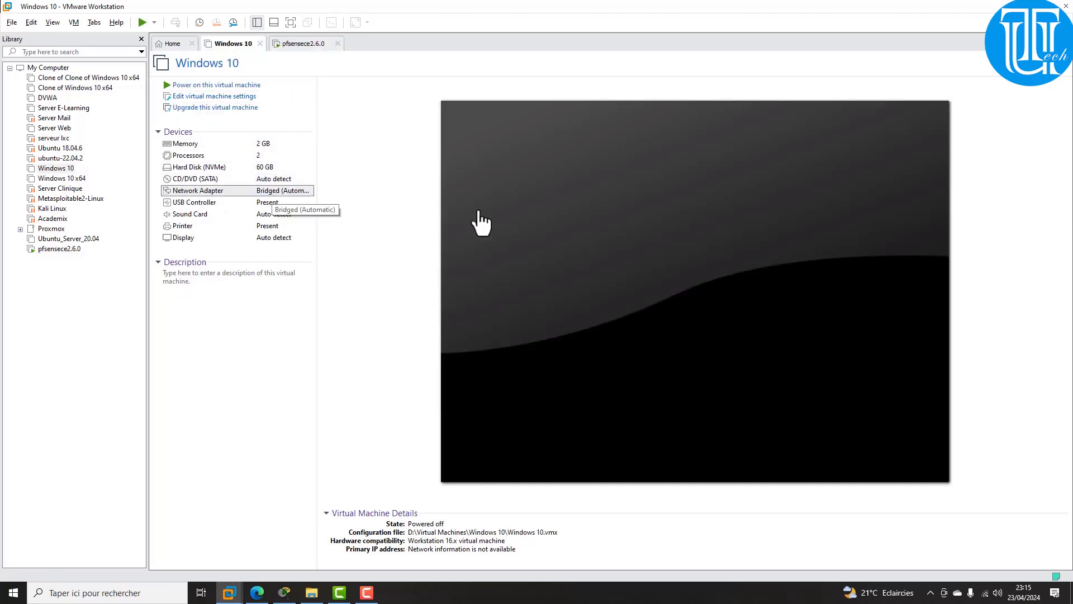
# Step: Connect the Windows 10 network adapter to custom network VMnet10 and power the VM on
pyautogui.doubleClick(374, 192)
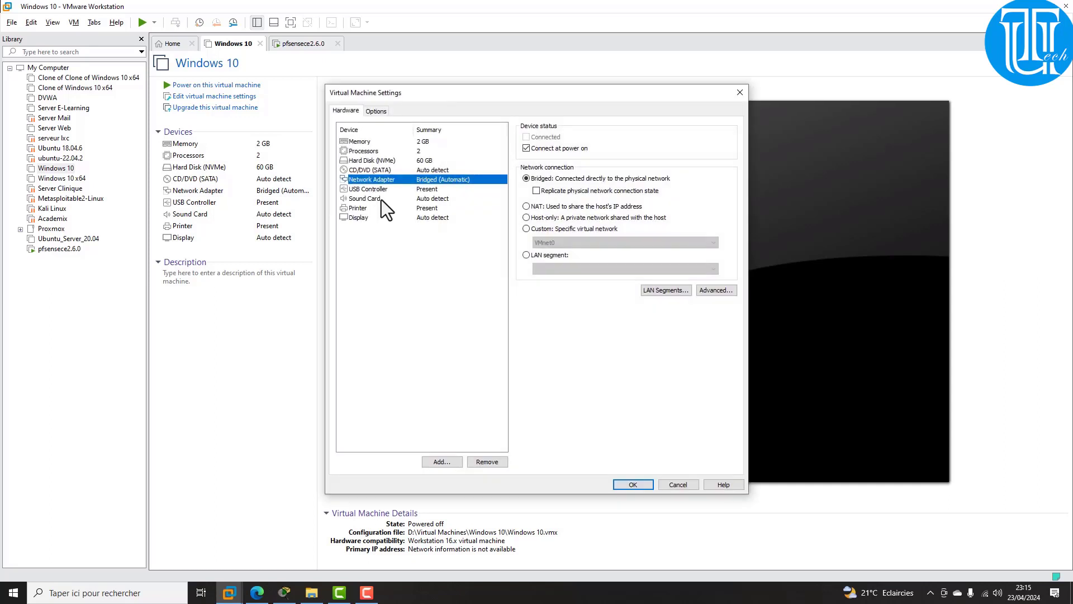
pyautogui.click(526, 229)
pyautogui.click(540, 242)
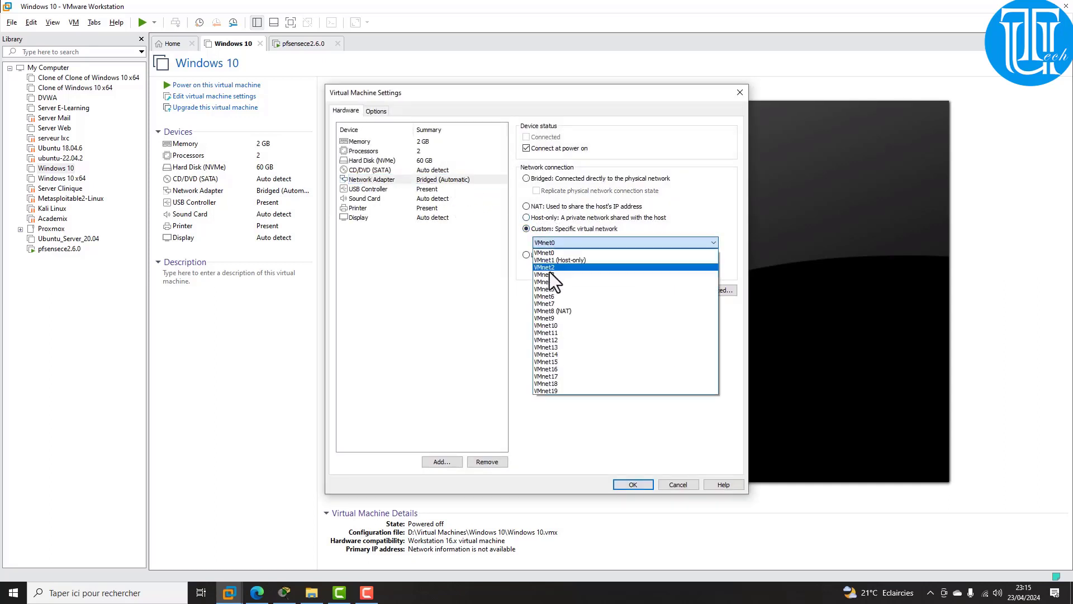
pyautogui.click(568, 325)
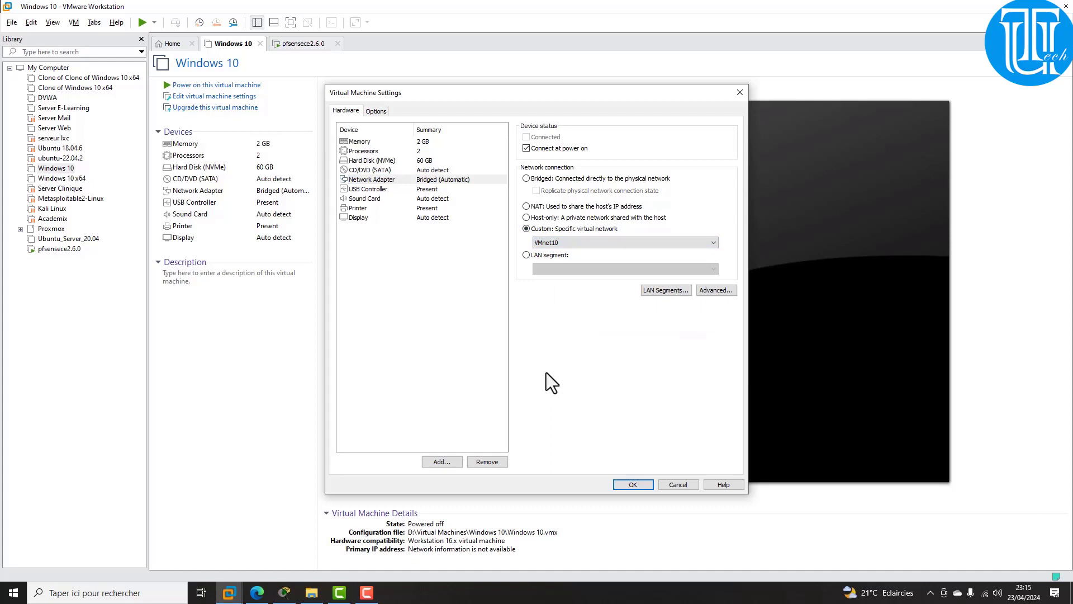
pyautogui.click(636, 489)
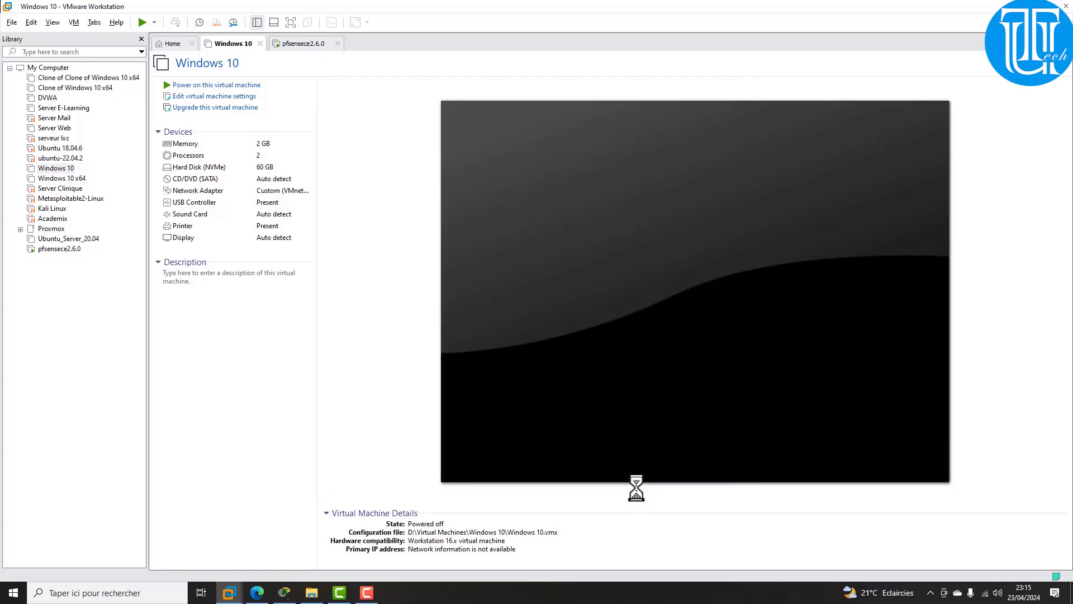
pyautogui.click(246, 86)
# Step: Allow network discovery on Réseau 3 in the Windows 10 guest and search for cmd
pyautogui.moveTo(369, 594)
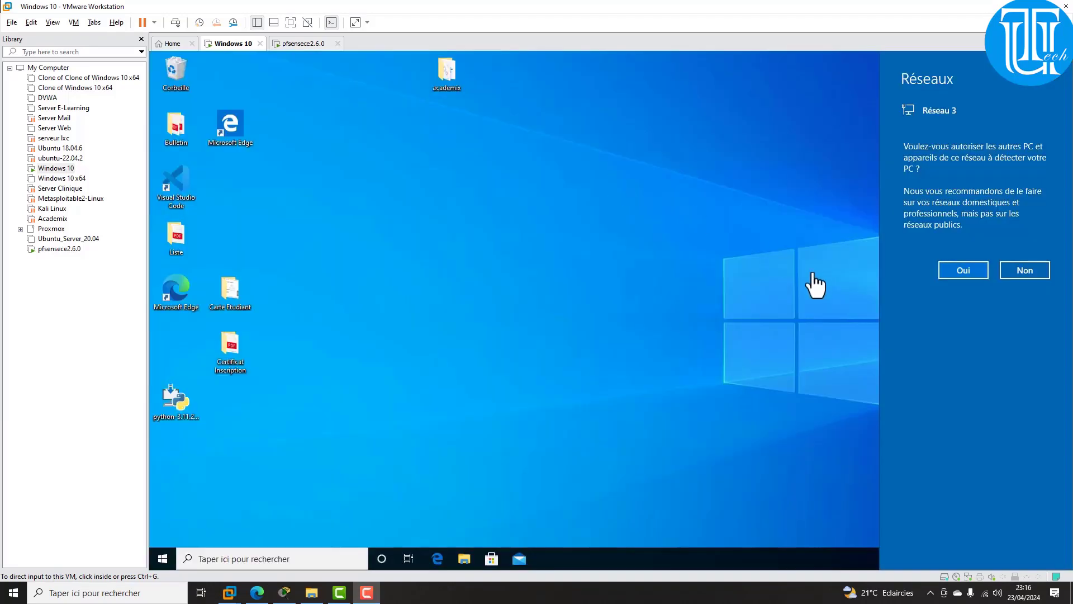
pyautogui.click(957, 274)
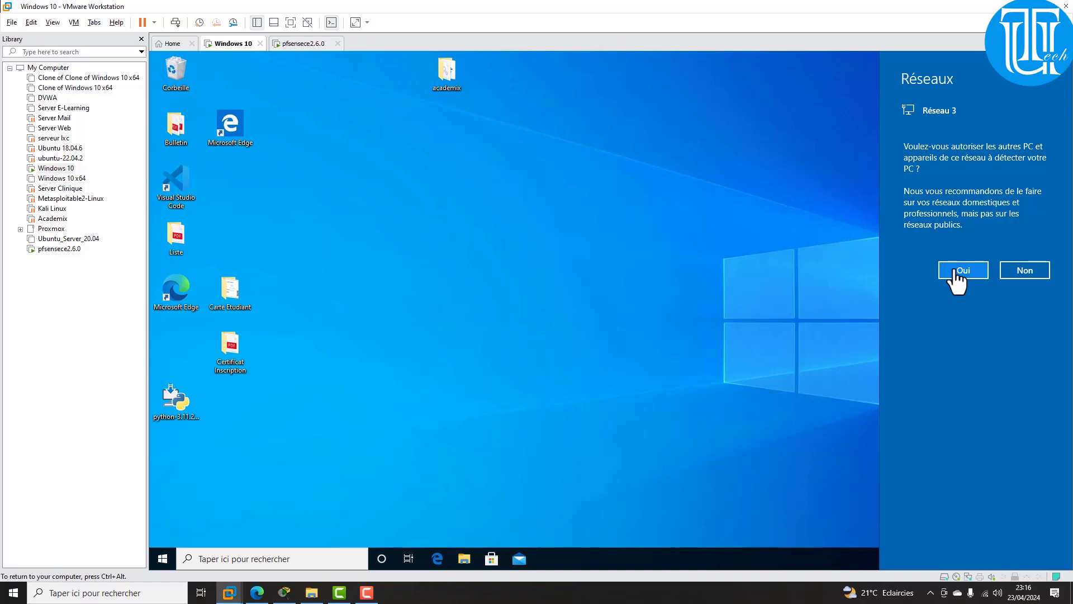
pyautogui.click(957, 274)
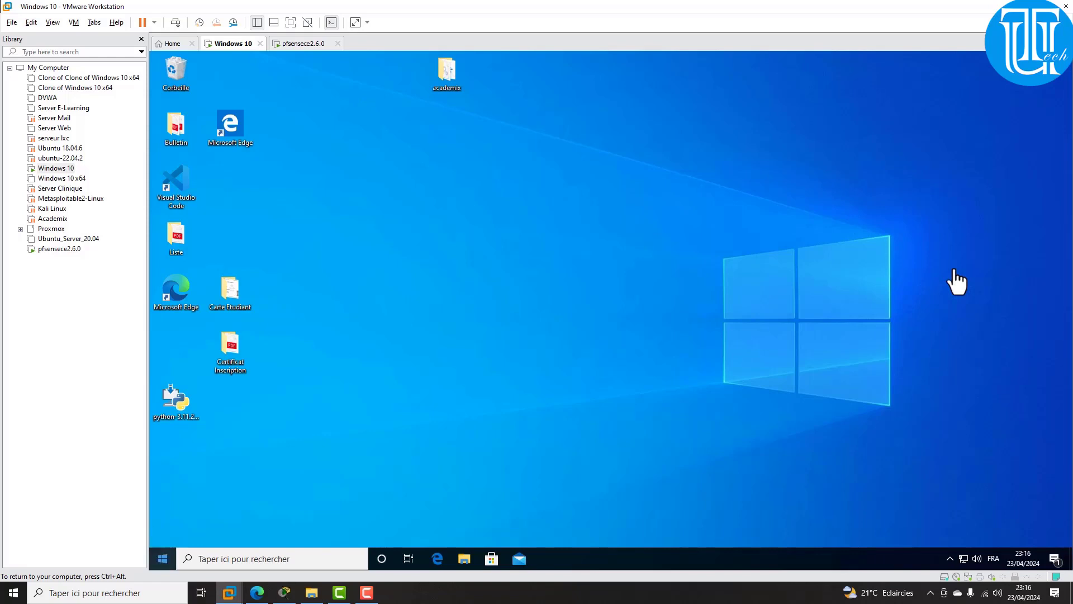
pyautogui.press('super')
pyautogui.write('cmd')
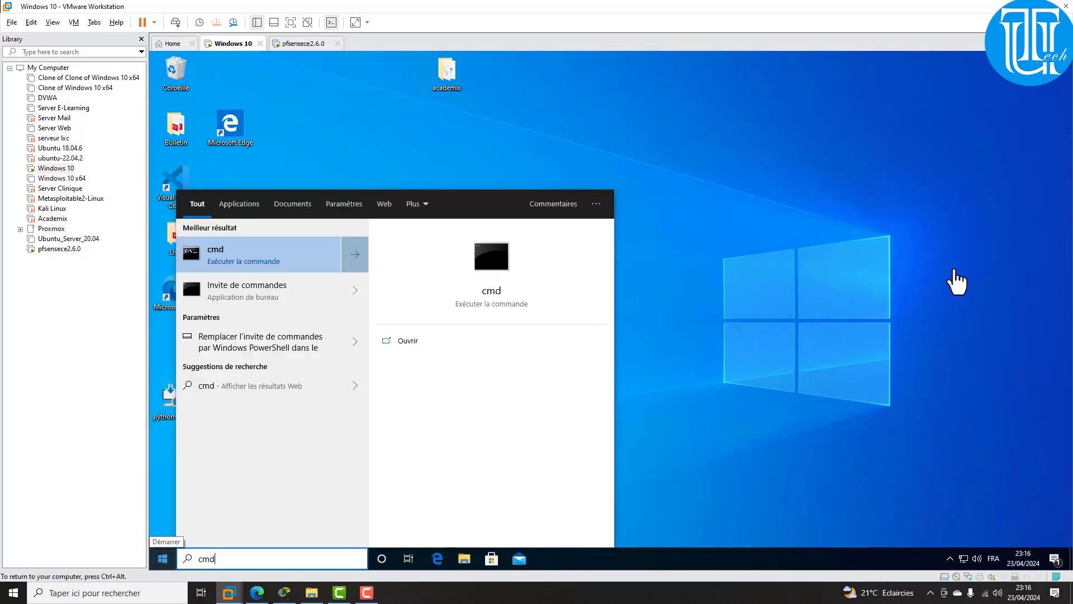
# Step: Run ipconfig to confirm address 192.168.10.100 and gateway 192.168.10.1, then minimise the prompt
pyautogui.press('Return')
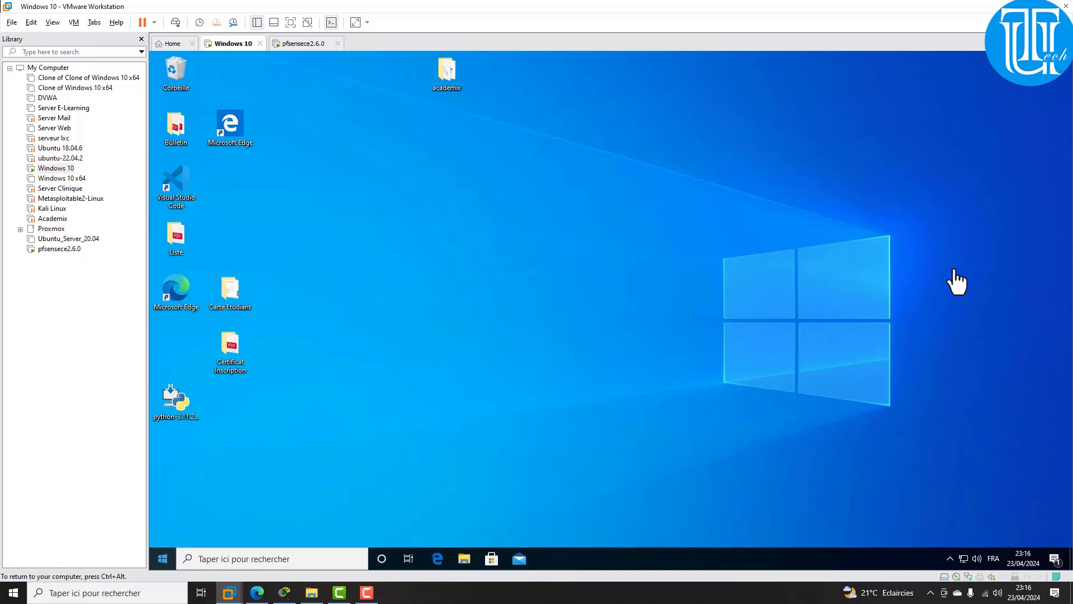
pyautogui.write('ipconif')
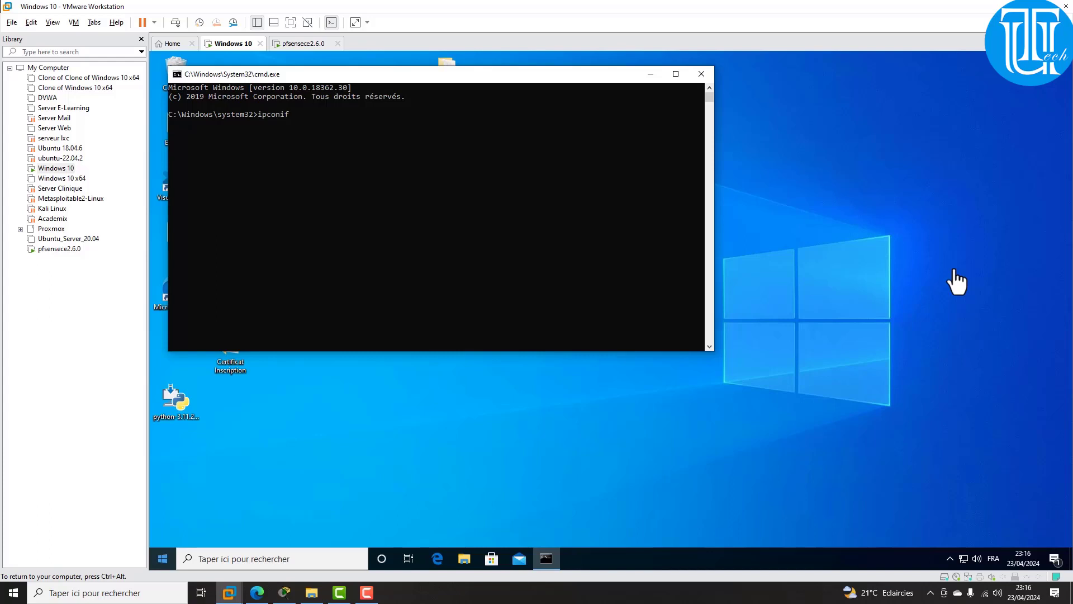
pyautogui.press('BackSpace')
pyautogui.press('BackSpace')
pyautogui.write('fig')
pyautogui.press('Return')
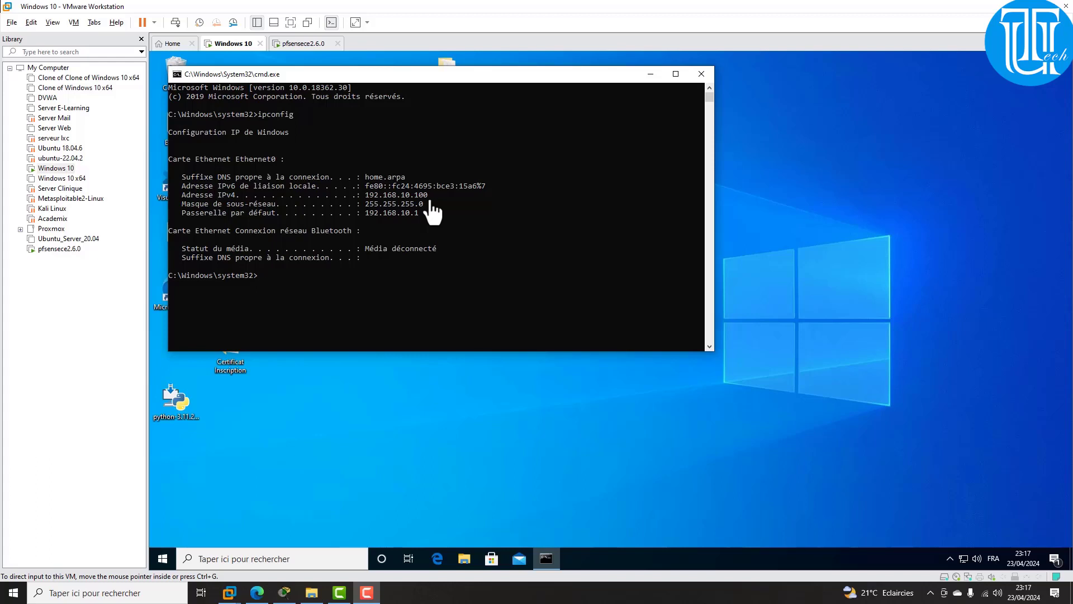
pyautogui.click(649, 85)
pyautogui.click(650, 77)
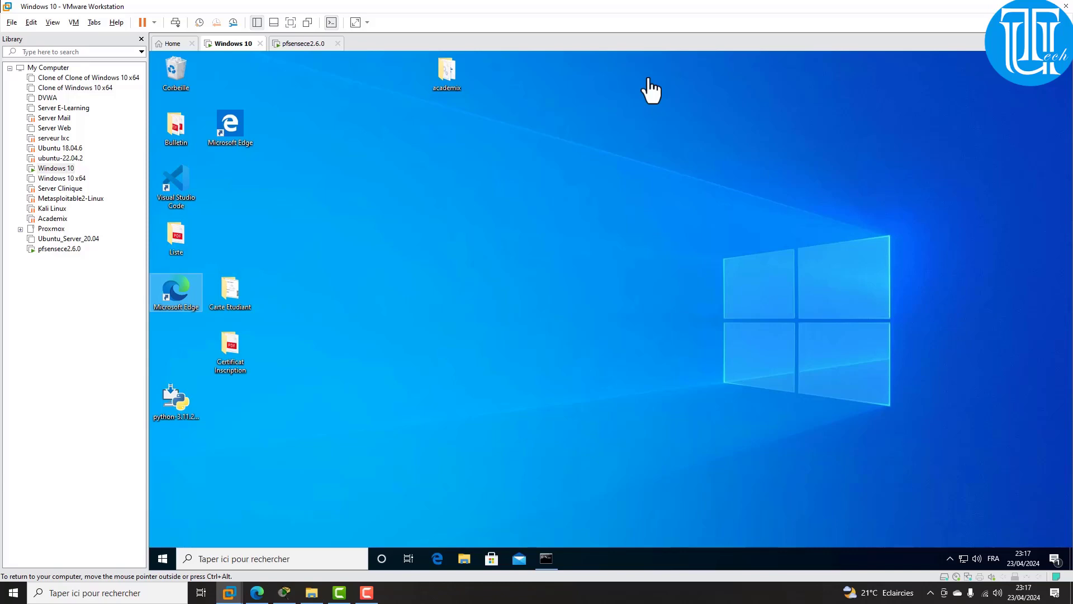
# Step: Browse to 192.168.10.1 in Edge to reach the pfSense login page
pyautogui.hotkey('ctrl', 'alt')
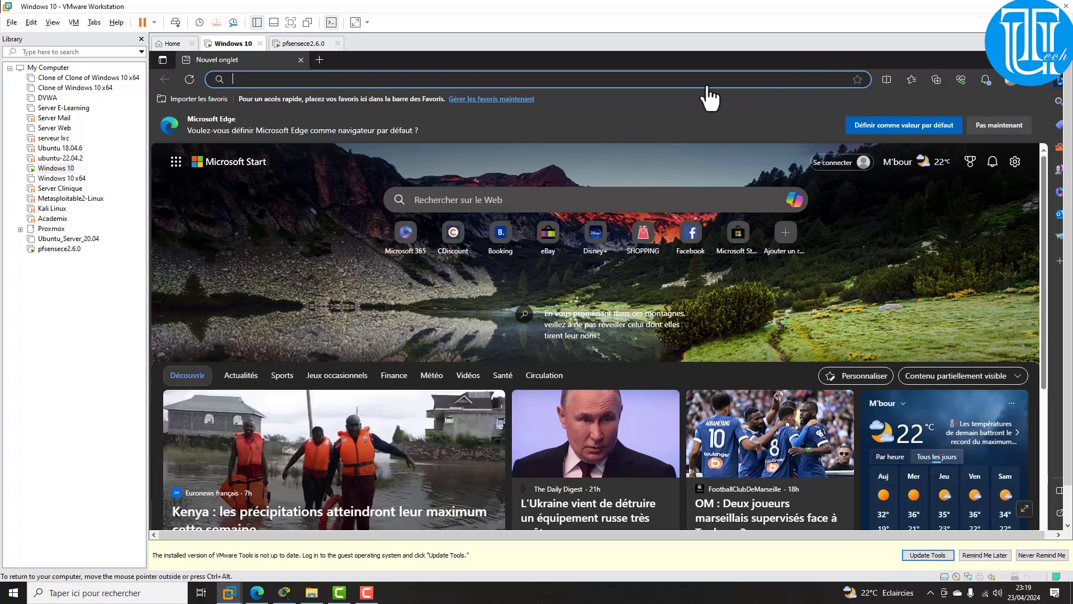
pyautogui.write('19')
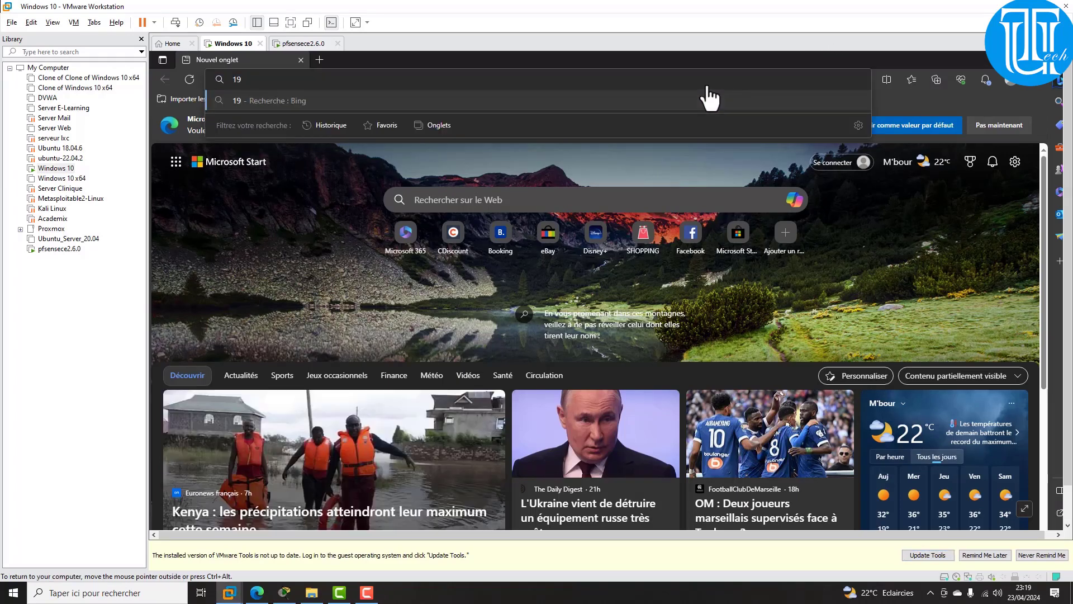
pyautogui.write('2.168.')
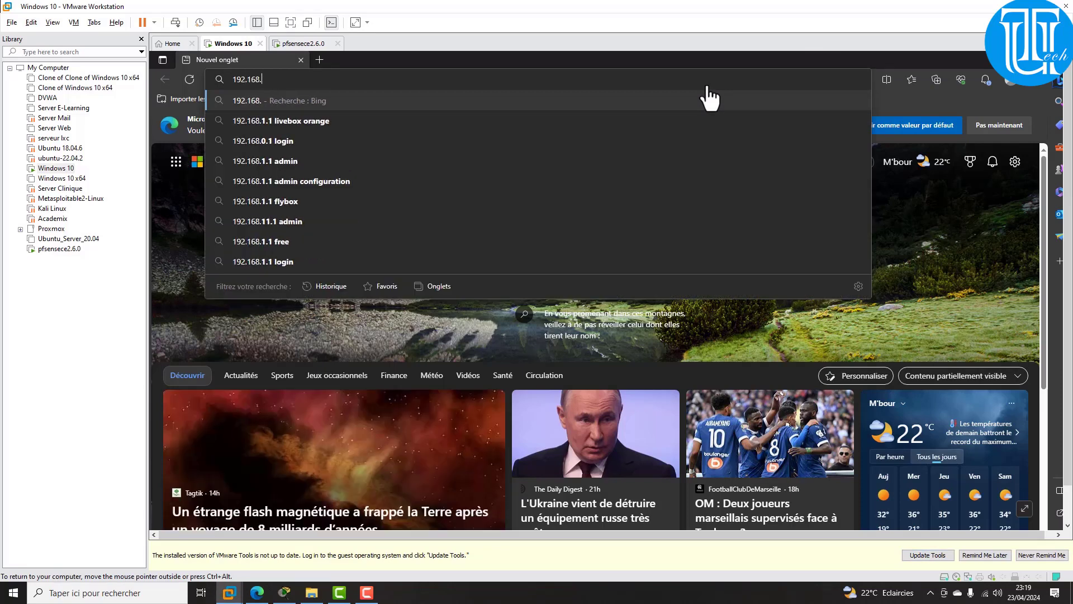
pyautogui.write('100.')
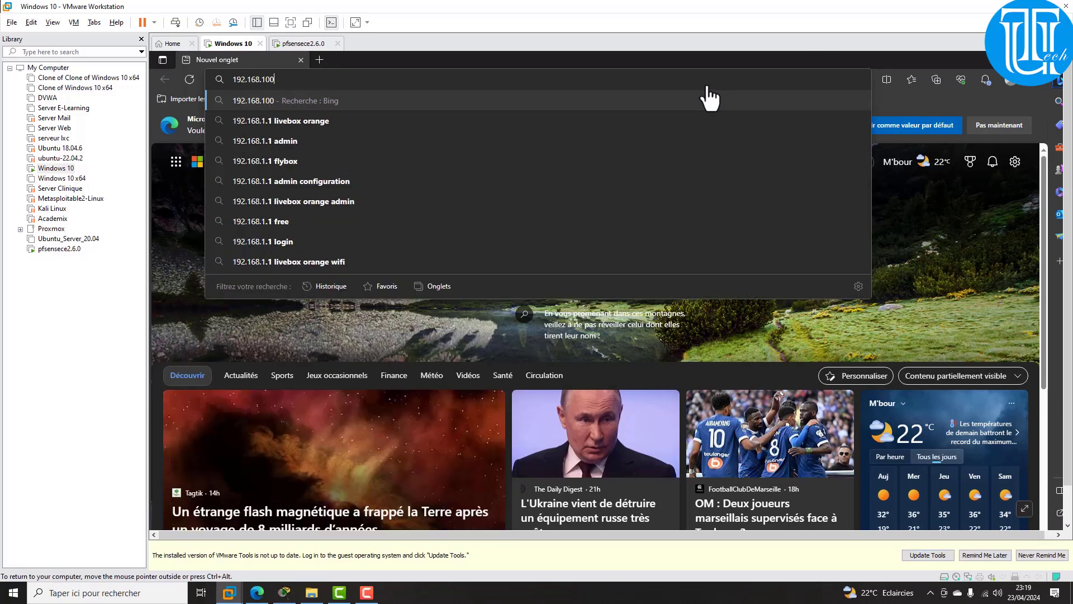
pyautogui.press('BackSpace')
pyautogui.press('BackSpace')
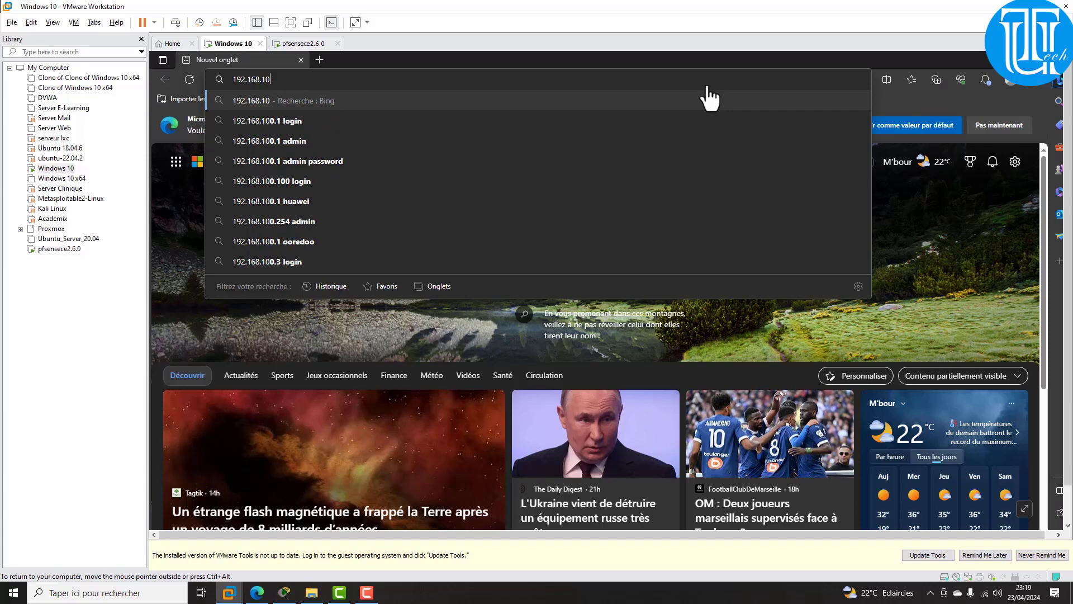
pyautogui.write('.1')
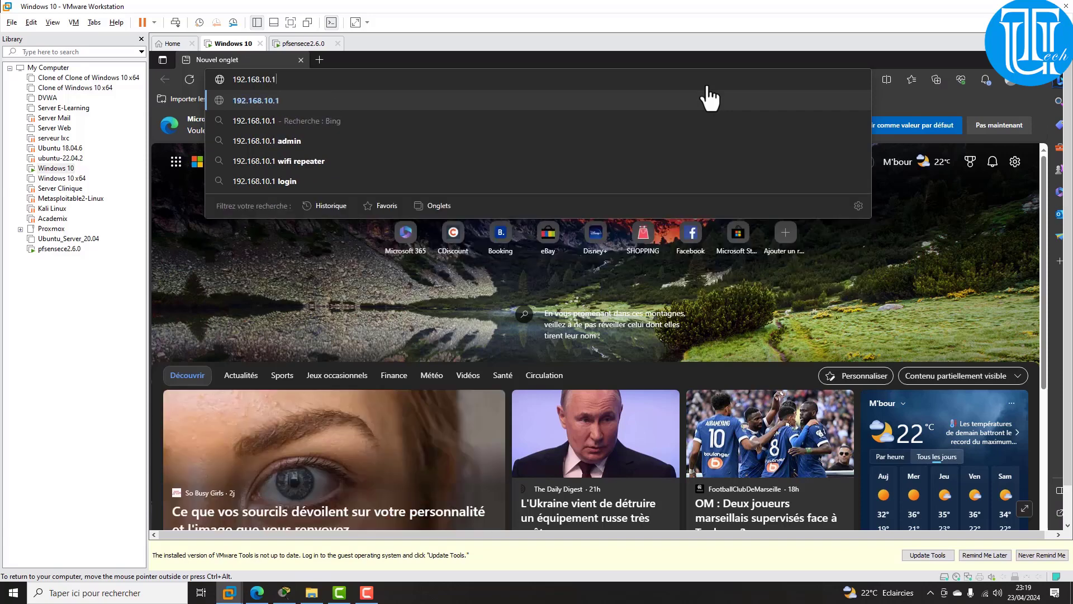
pyautogui.press('Return')
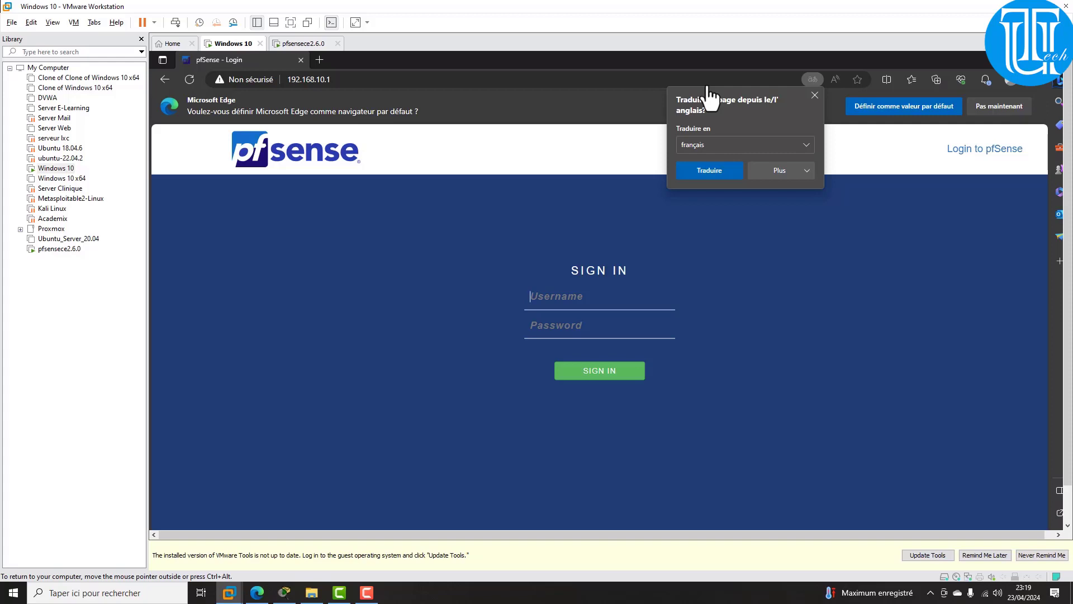
# Step: Sign in with the admin password and advance past the wizard's intro and Netgate support pages
pyautogui.write('admi')
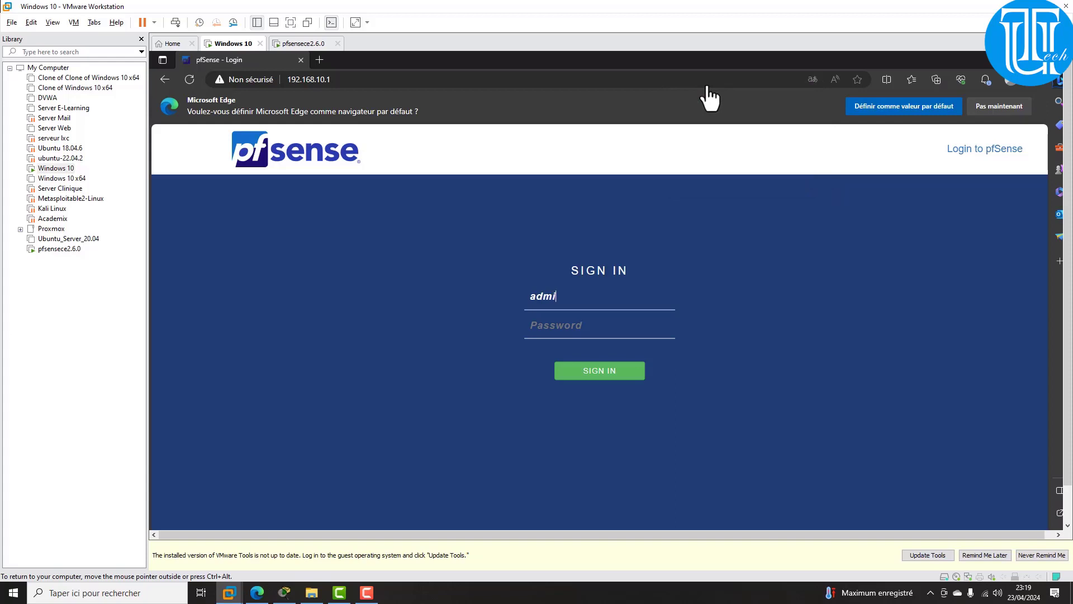
pyautogui.write('npfsense')
pyautogui.hotkey('alt', 'F8')
pyautogui.press('Return')
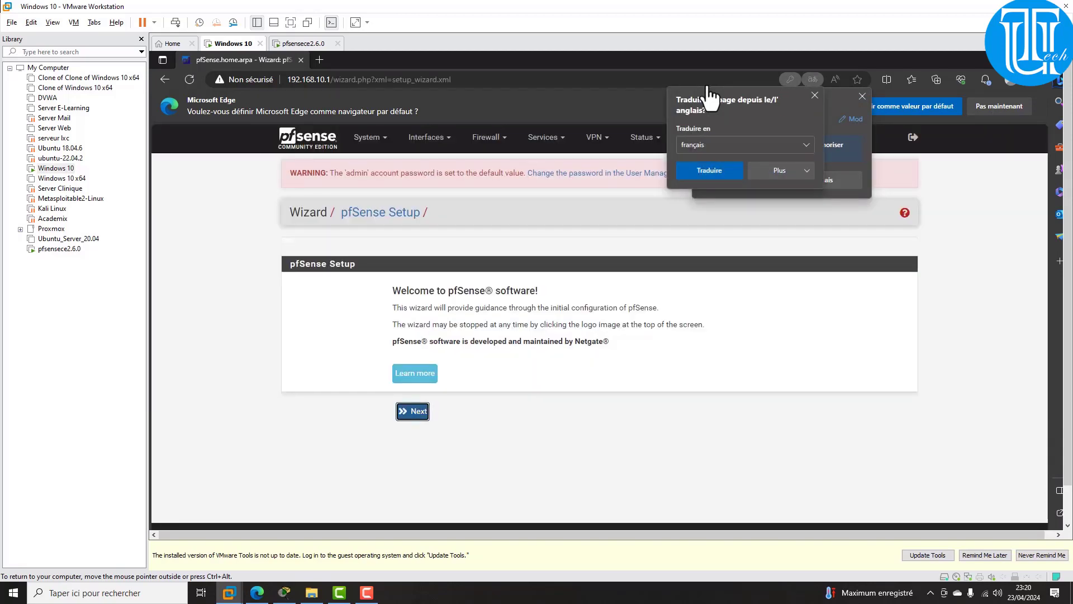
pyautogui.press('Return')
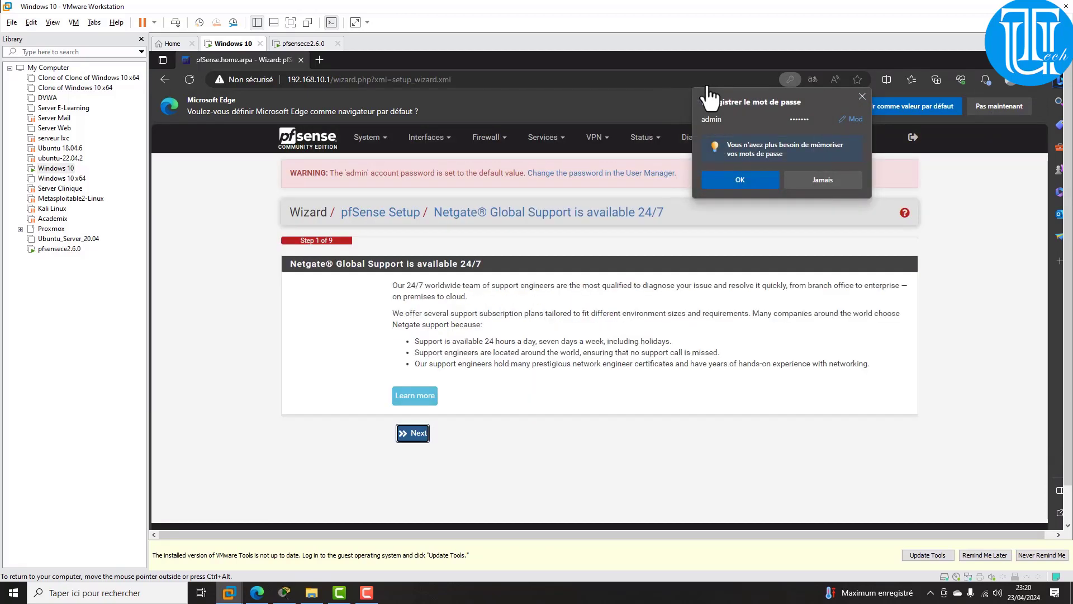
pyautogui.press('Return')
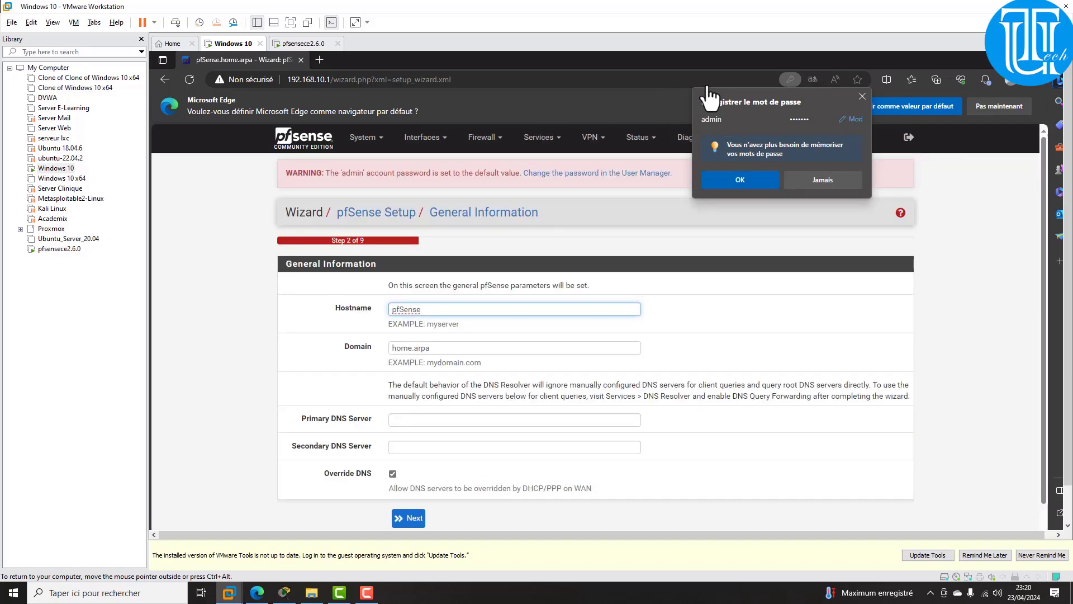
# Step: Enter a new firewall hostname, removing the underscore flagged by the Invalid Hostname alert
pyautogui.hotkey('ctrl', 'a')
pyautogui.write('uthman')
pyautogui.write('_devsec')
pyautogui.press('Return')
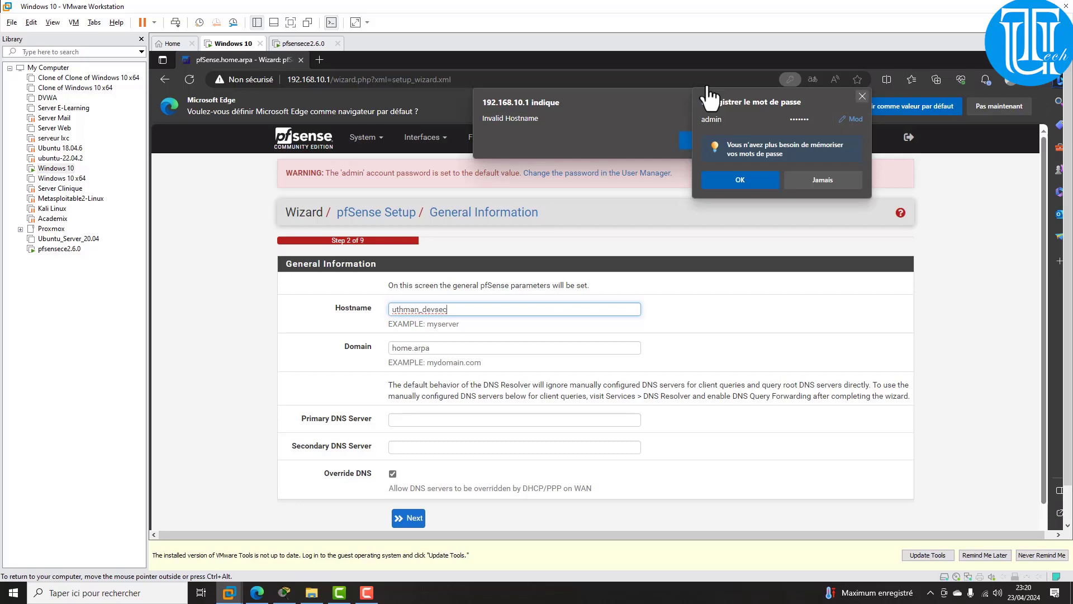
pyautogui.click(863, 96)
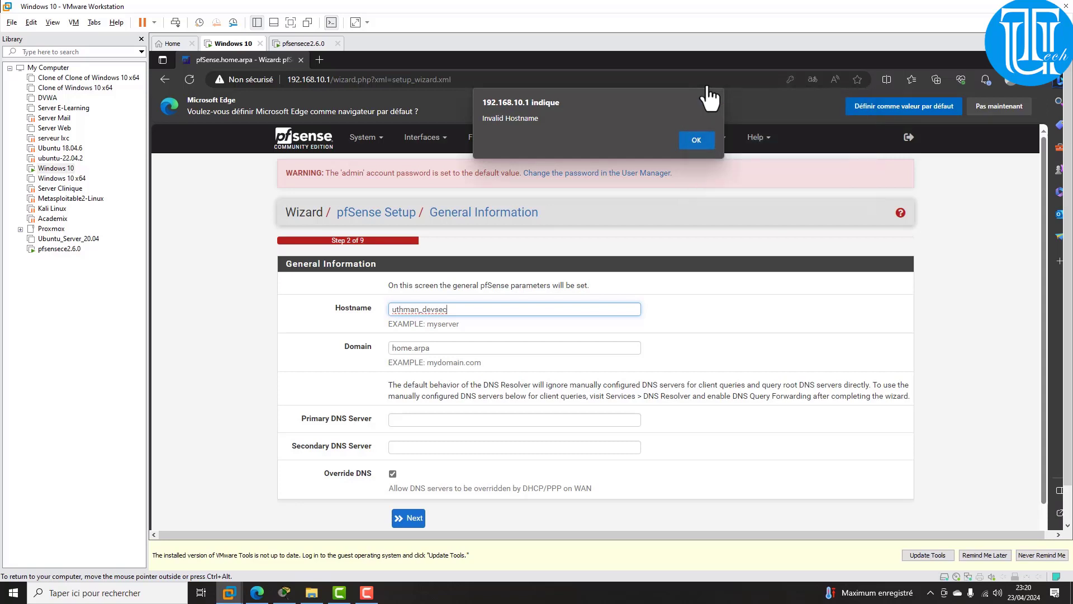
pyautogui.click(697, 140)
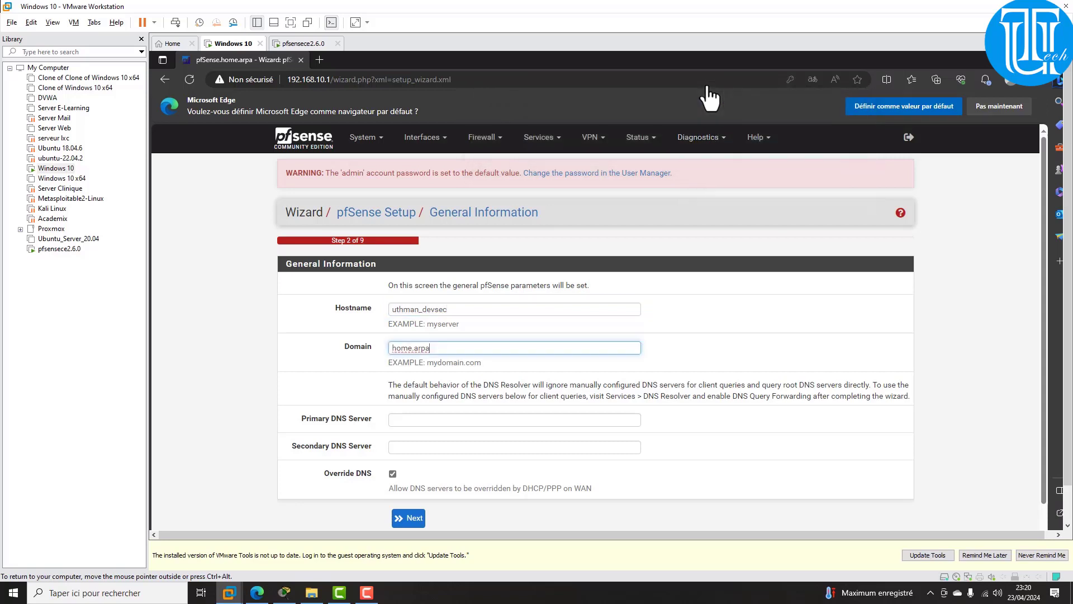
pyautogui.click(423, 309)
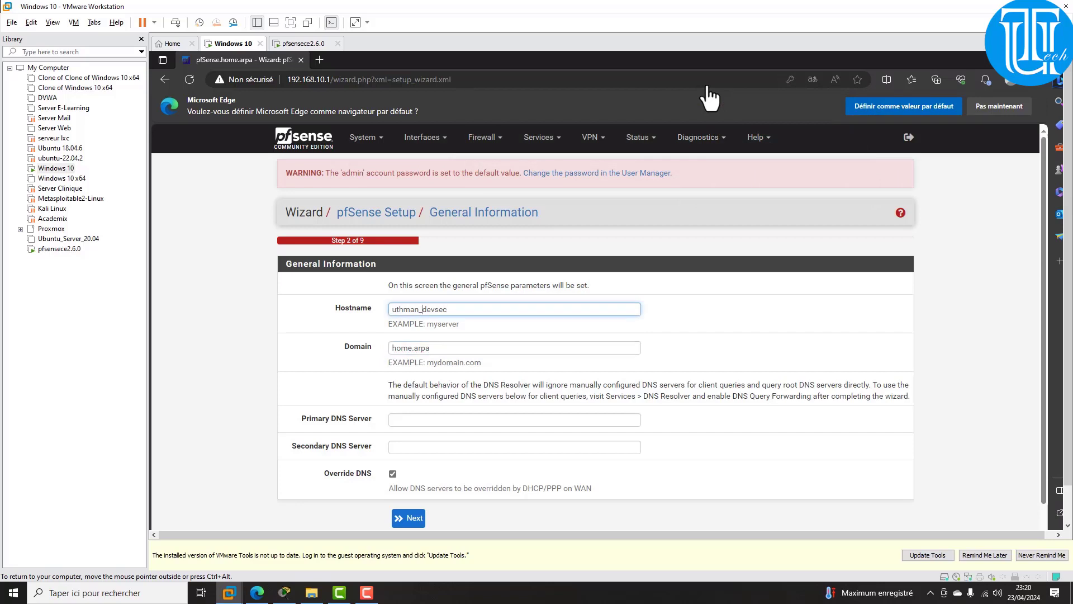
pyautogui.press('BackSpace')
pyautogui.click(408, 518)
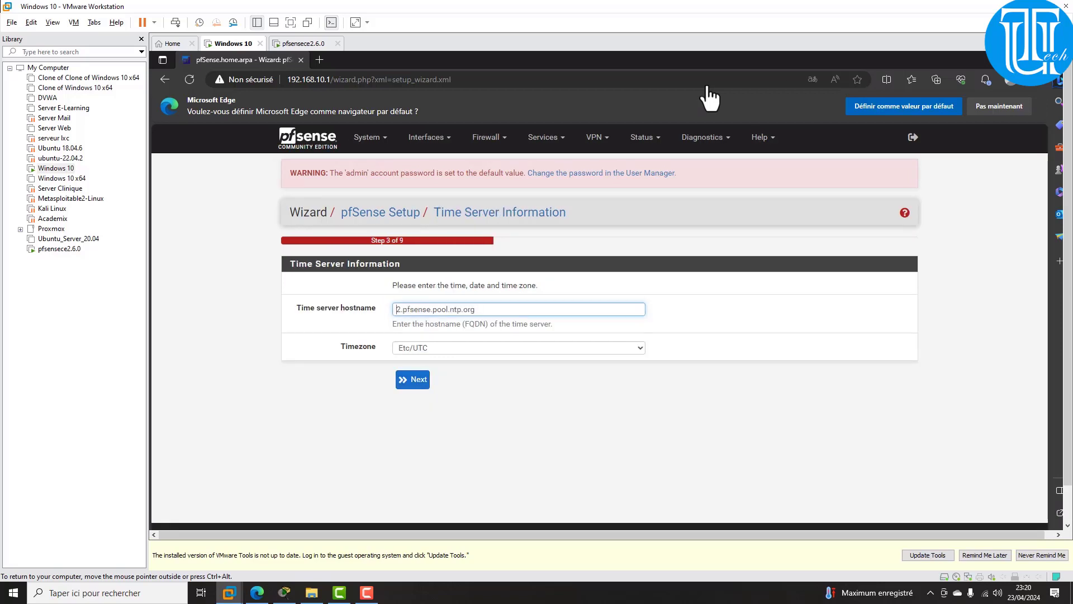
# Step: Set the timezone to Etc/GMT0 and accept the time server settings
pyautogui.click(519, 348)
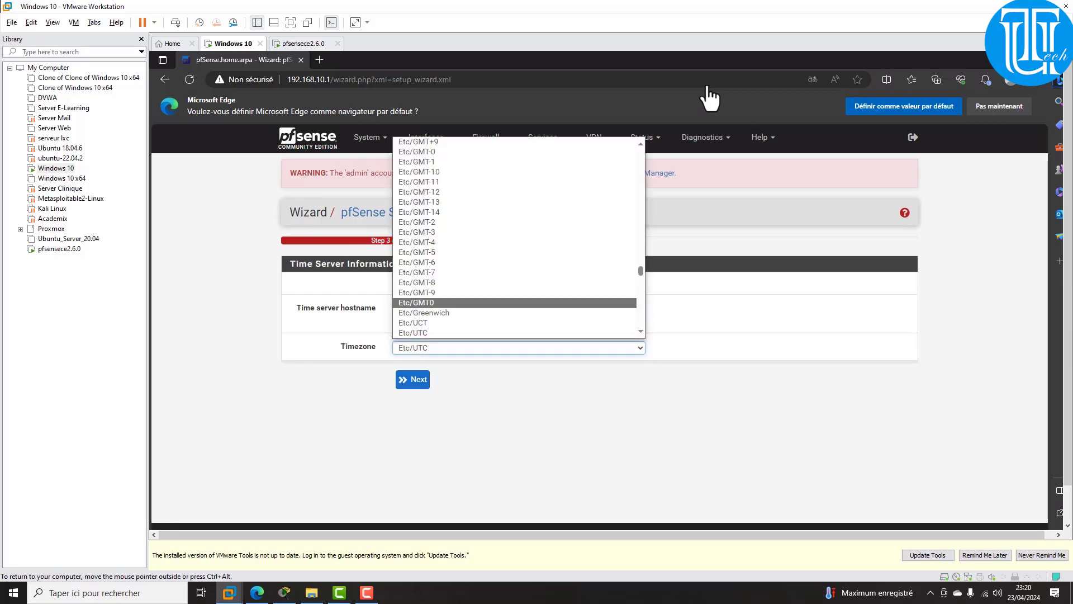
pyautogui.click(416, 302)
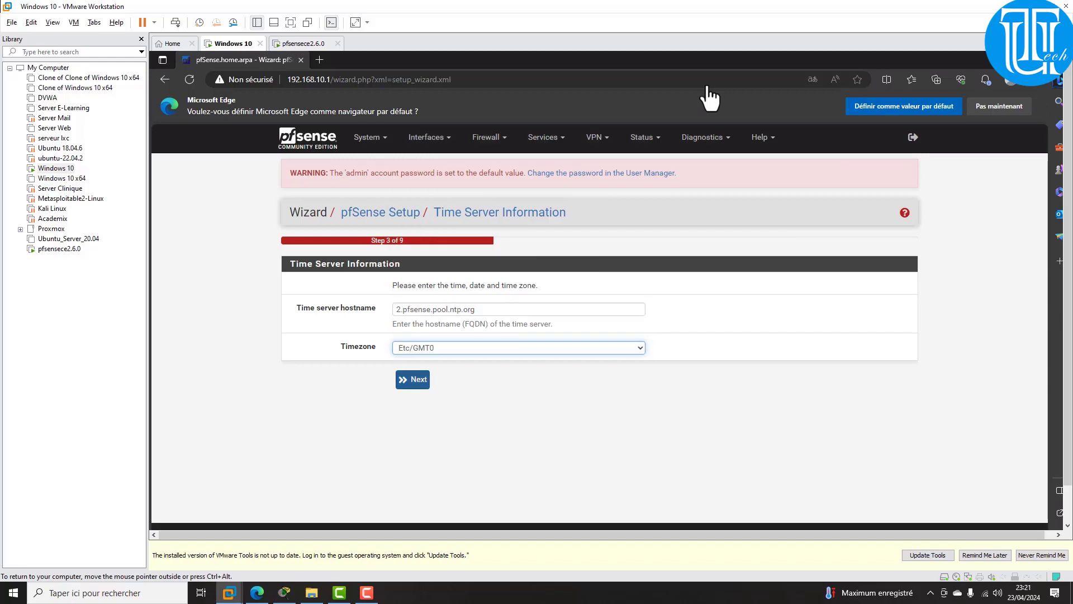
pyautogui.click(413, 379)
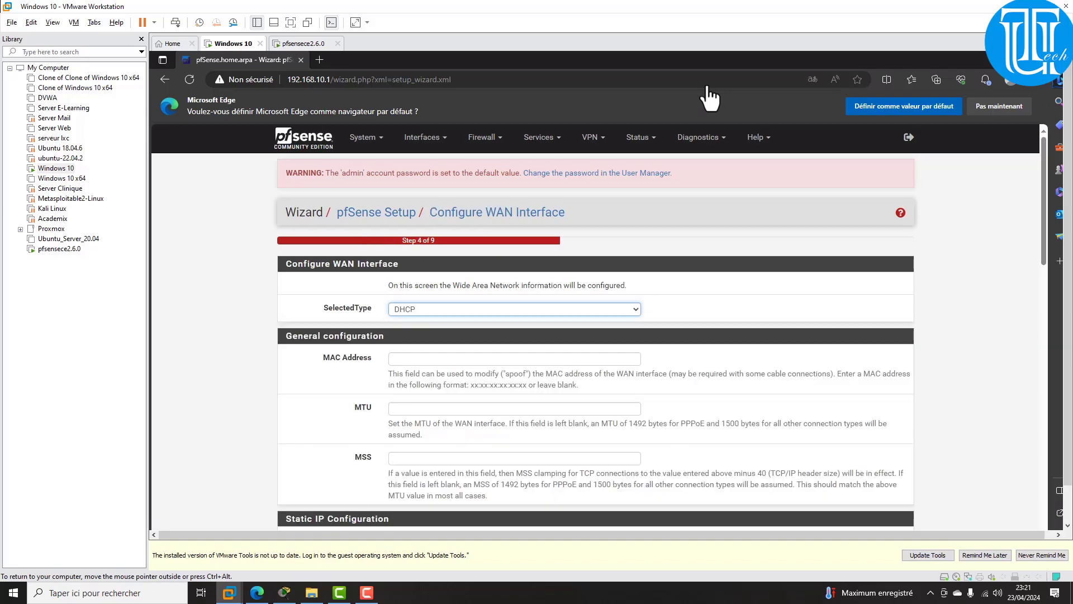
# Step: Keep the WAN defaults, the LAN address 192.168.10.1/24 and the admin password step unchanged
pyautogui.scroll(-8, 595, 327)
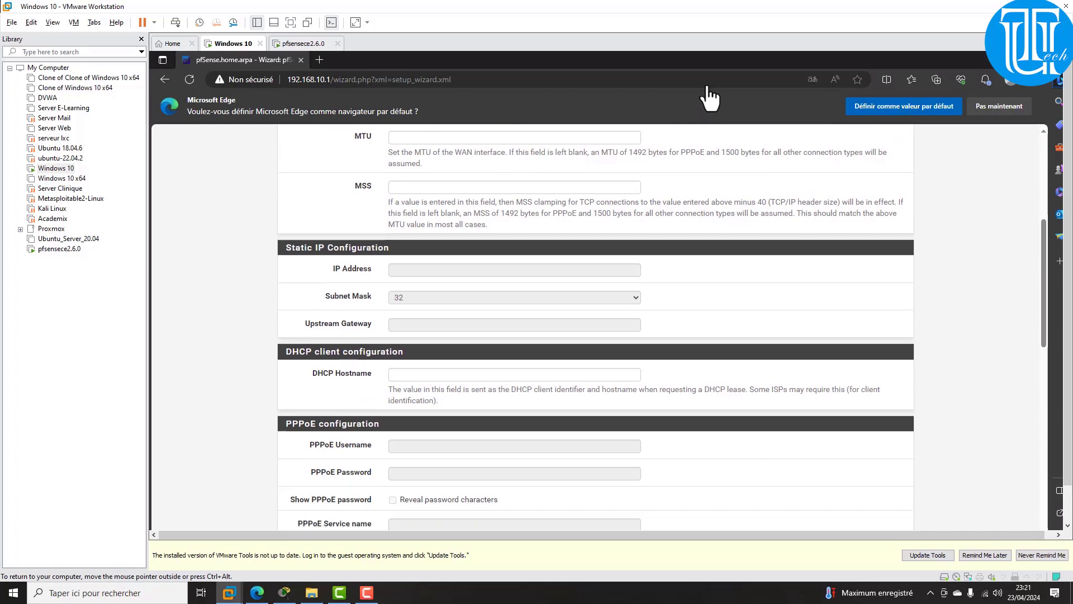
pyautogui.scroll(-8, 595, 327)
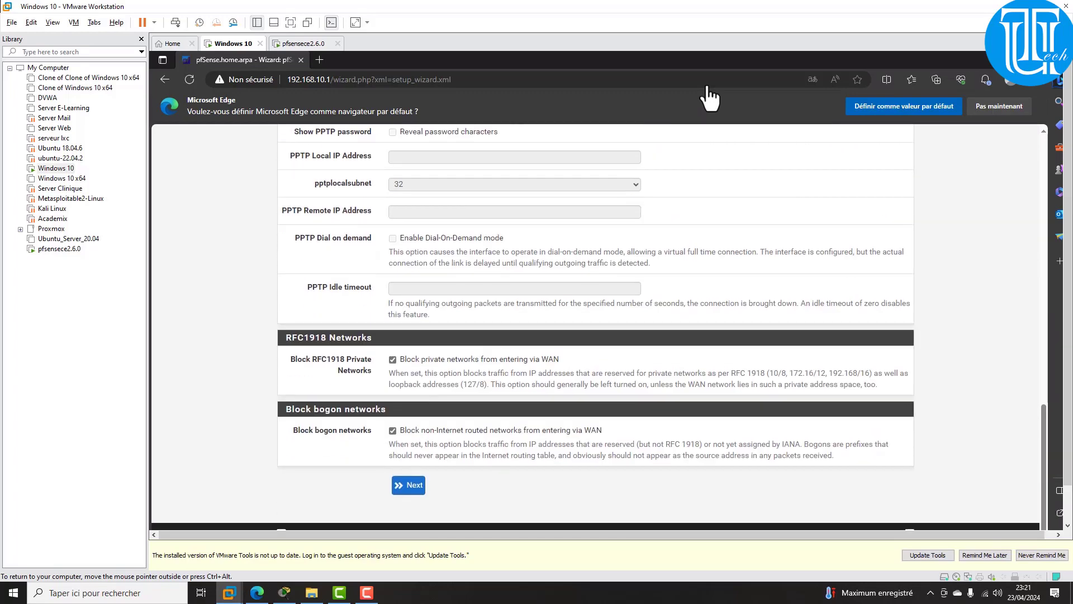
pyautogui.click(409, 485)
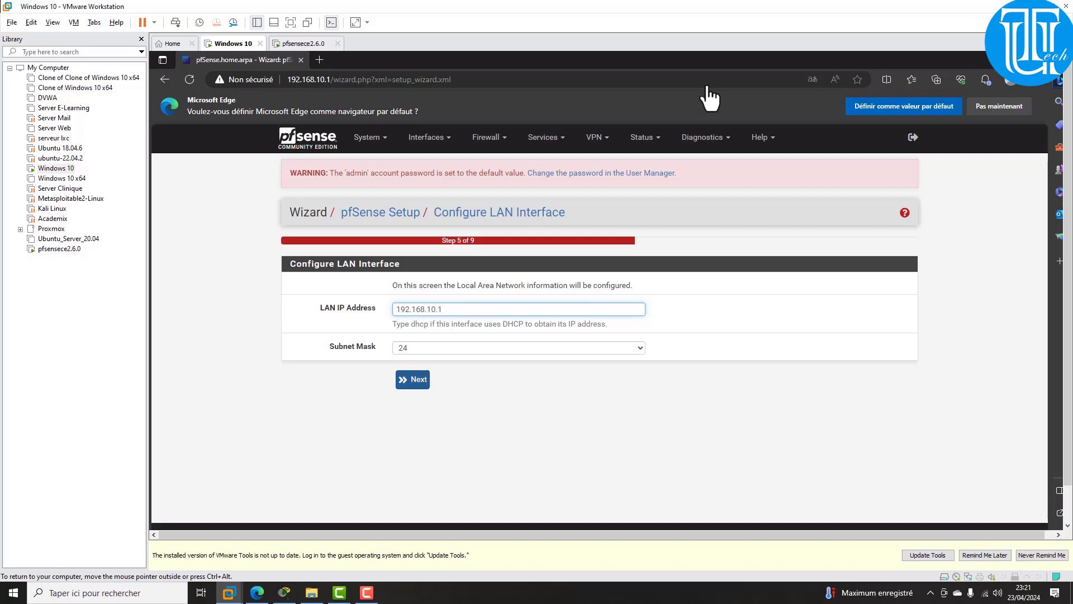
pyautogui.click(413, 380)
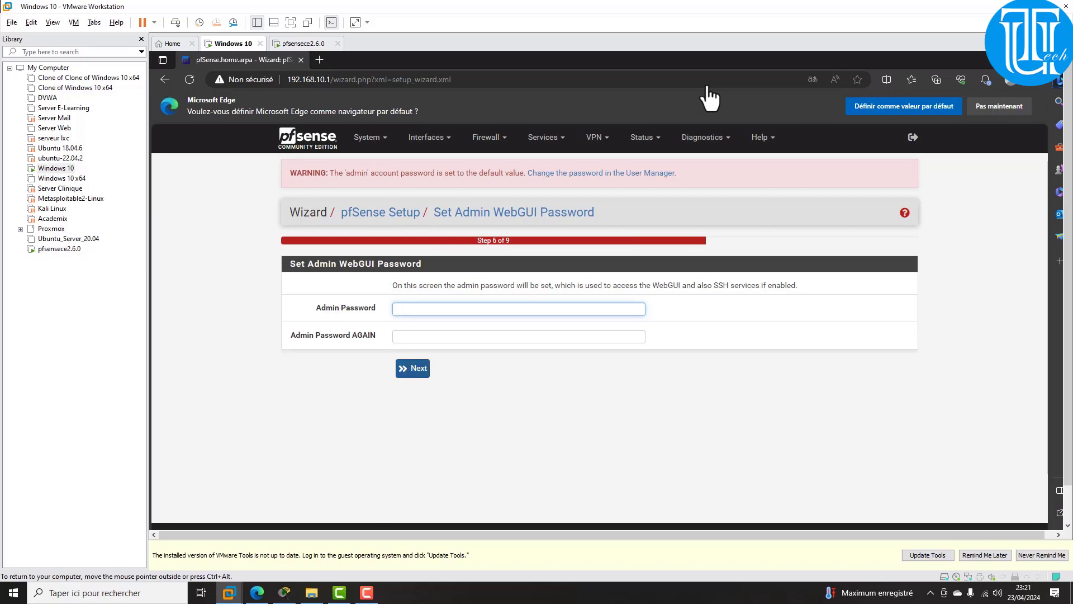
pyautogui.press('Return')
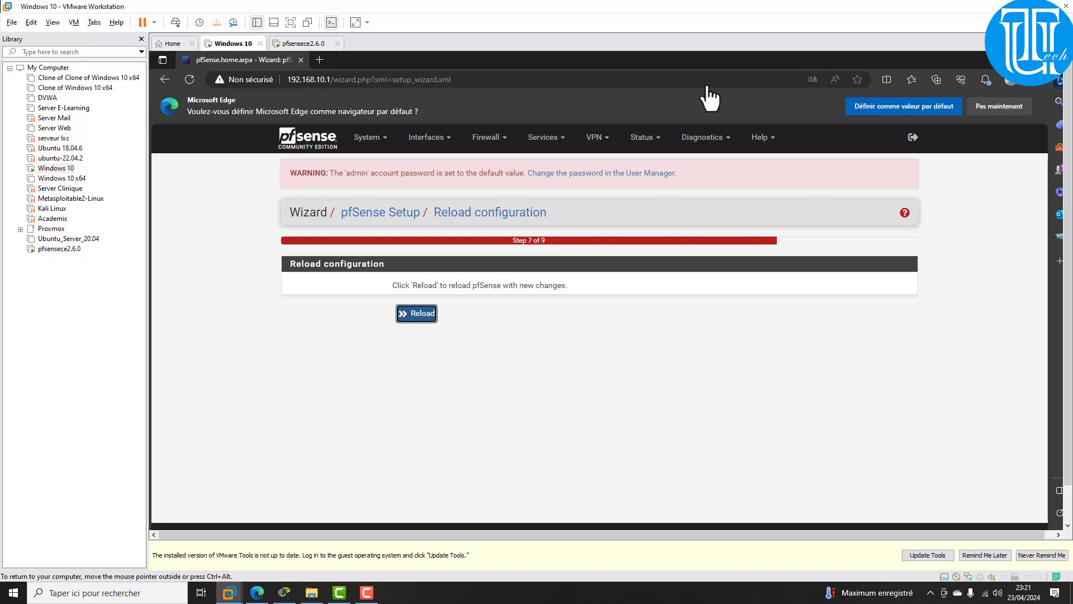
# Step: Reload pfSense with the new configuration and click Finish on the Wizard completed page
pyautogui.press('Return')
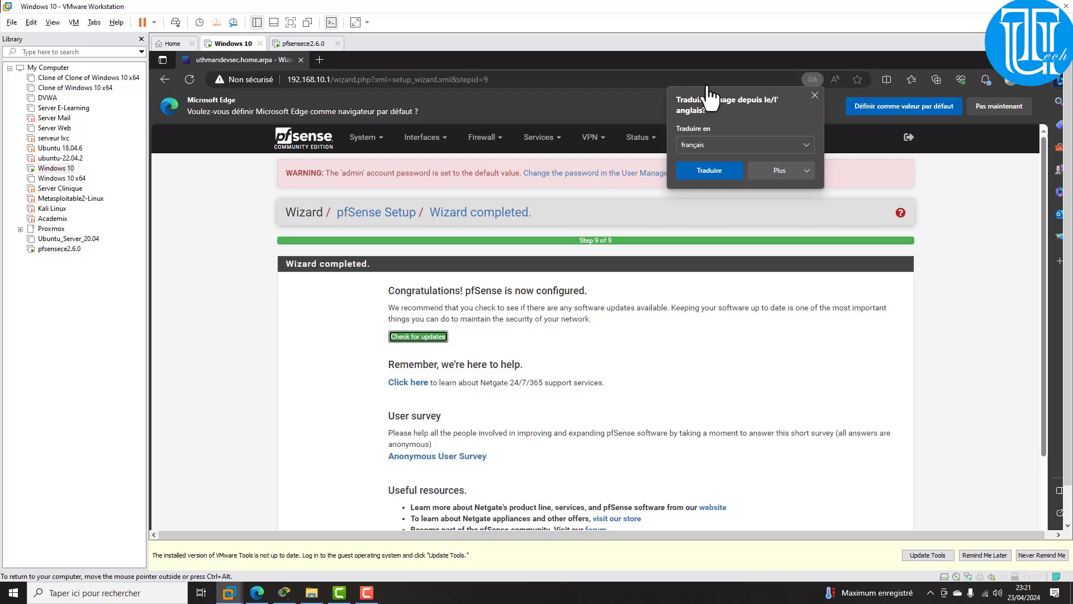
pyautogui.scroll(-2, 596, 327)
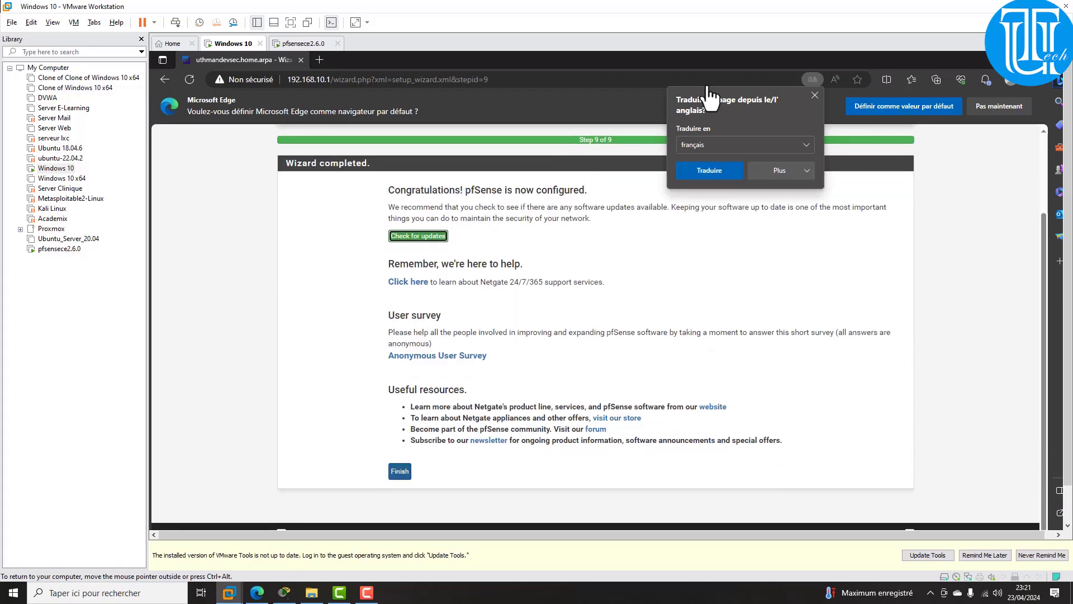
pyautogui.click(399, 471)
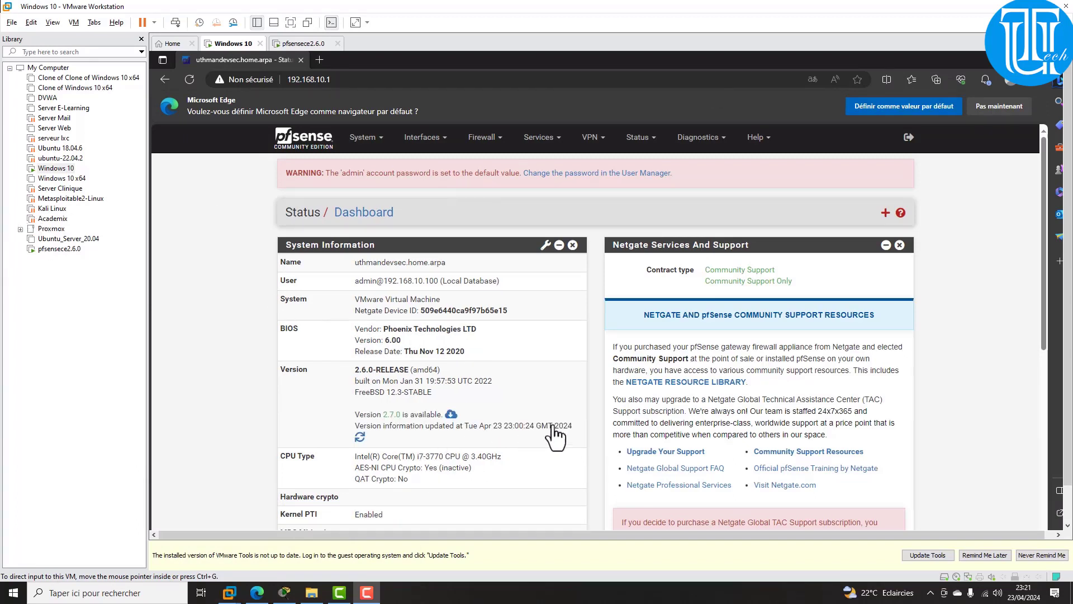
# Step: Open the OPT1 interface settings and change its description to DMZ
pyautogui.scroll(-5, 1054, 294)
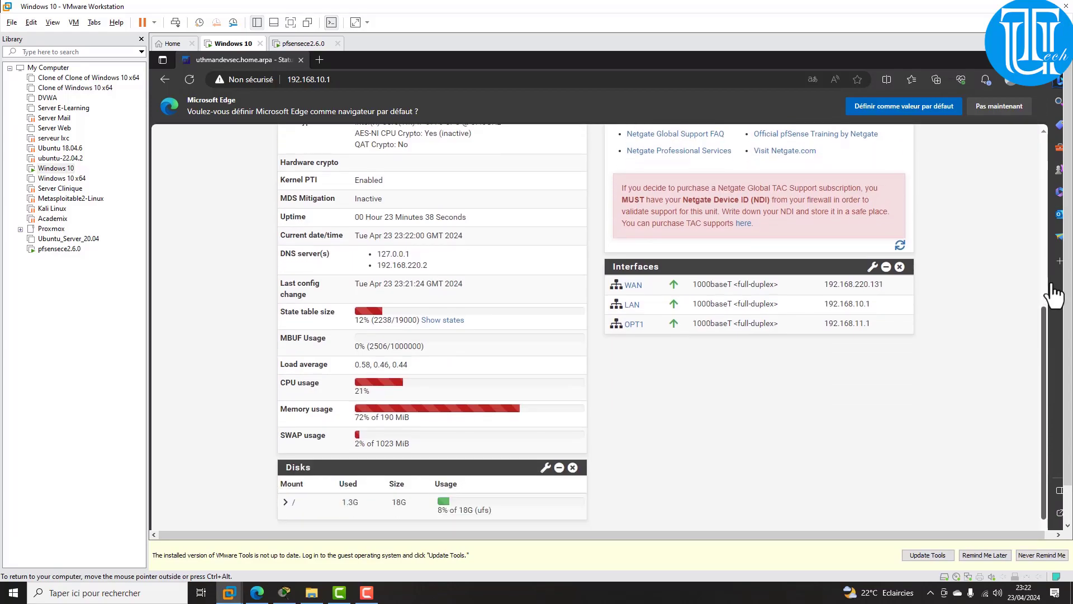
pyautogui.scroll(6, 1054, 295)
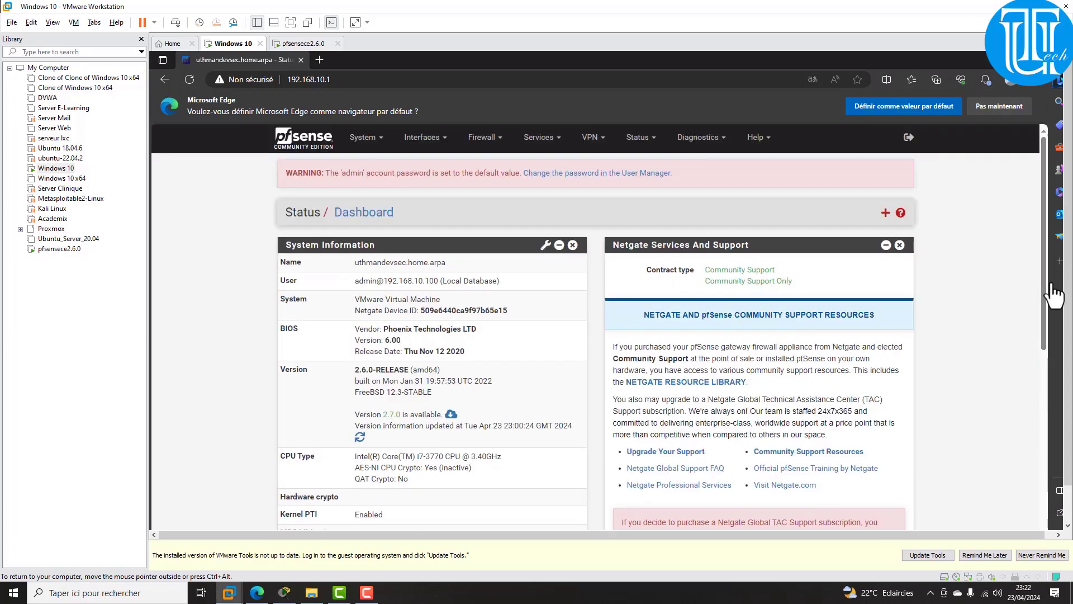
pyautogui.scroll(-4, 1054, 295)
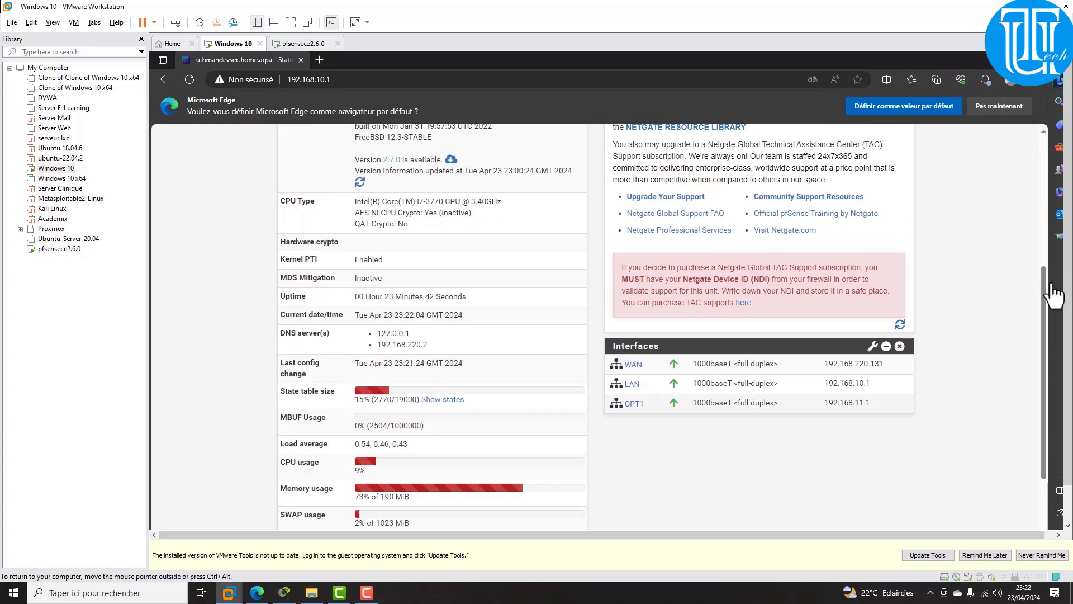
pyautogui.scroll(4, 1054, 295)
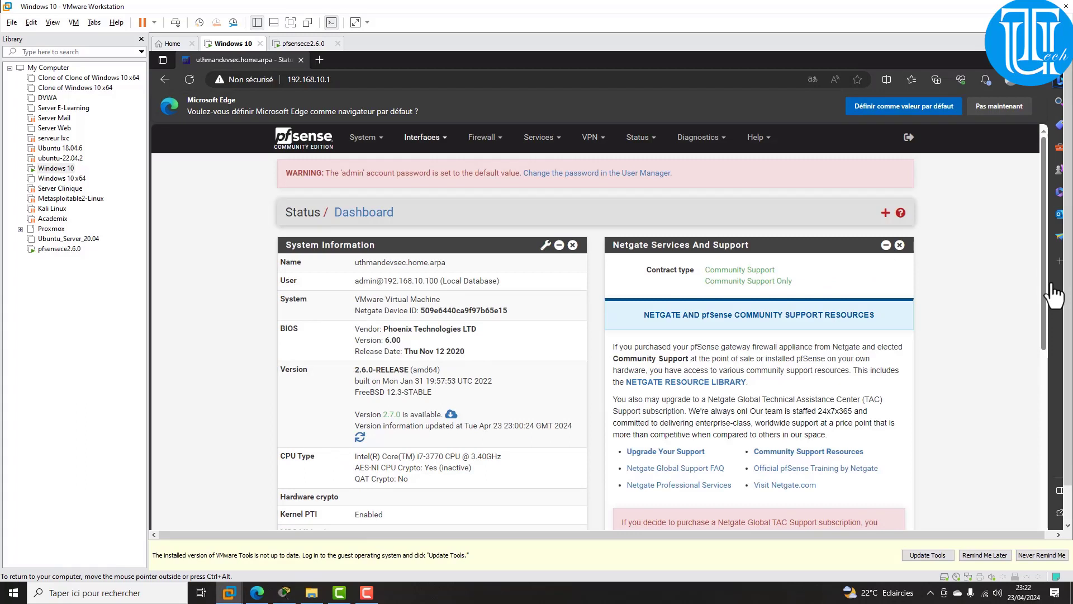
pyautogui.click(422, 137)
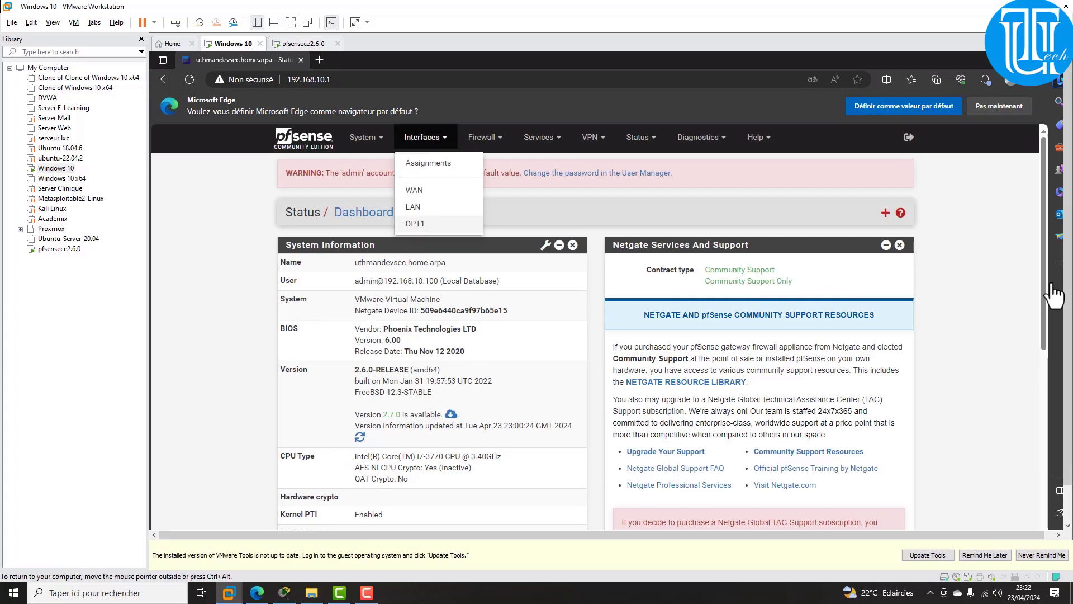
pyautogui.click(415, 224)
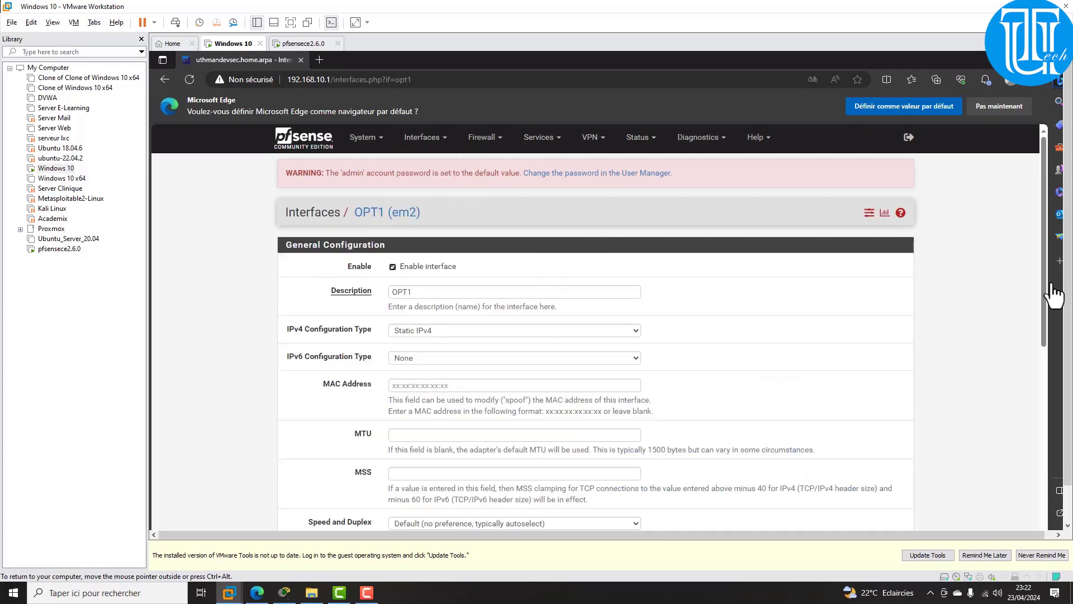
pyautogui.press('Tab')
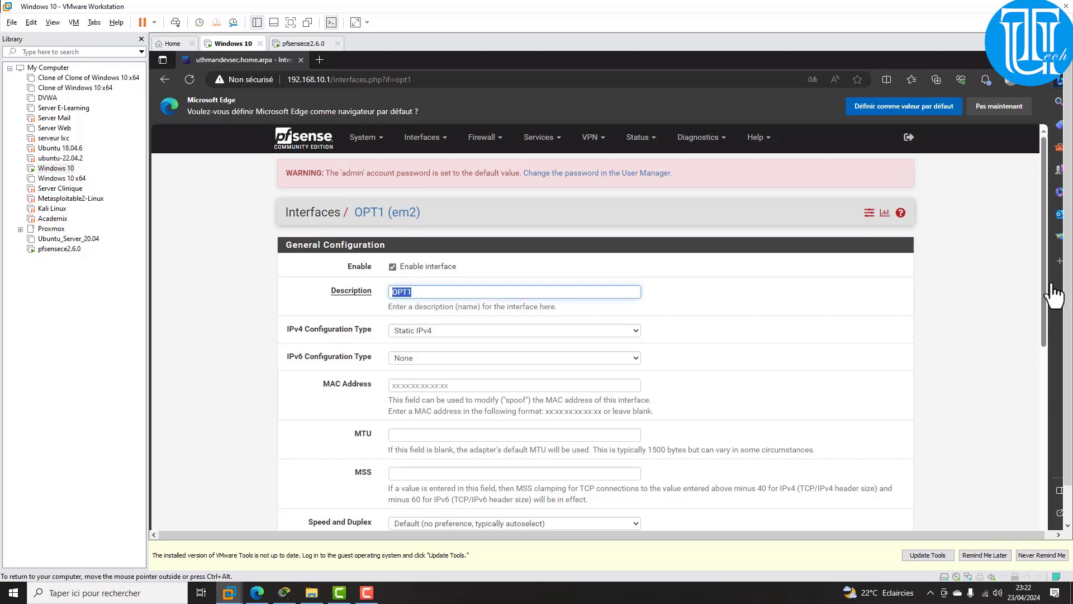
pyautogui.write('DMZ')
# Step: Save and apply the renamed DMZ interface settings
pyautogui.scroll(-7, 1054, 295)
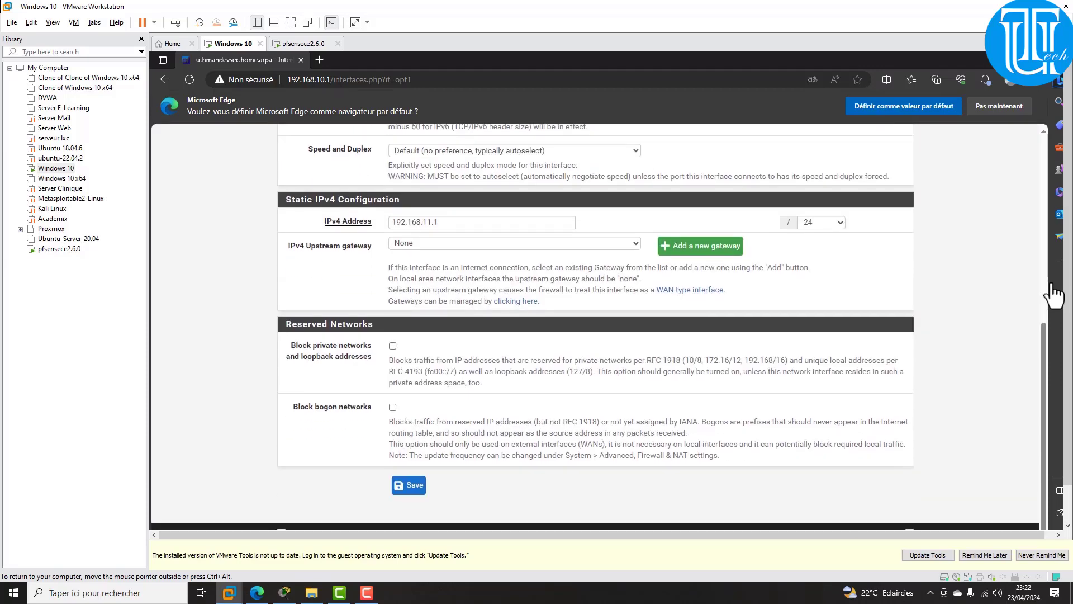
pyautogui.press('Return')
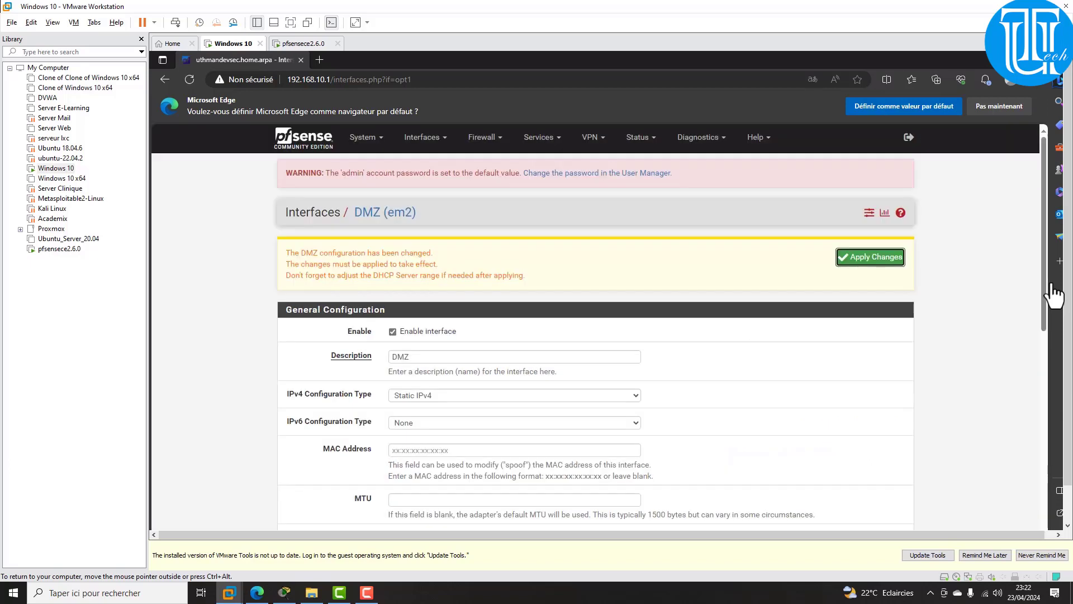
pyautogui.press('Return')
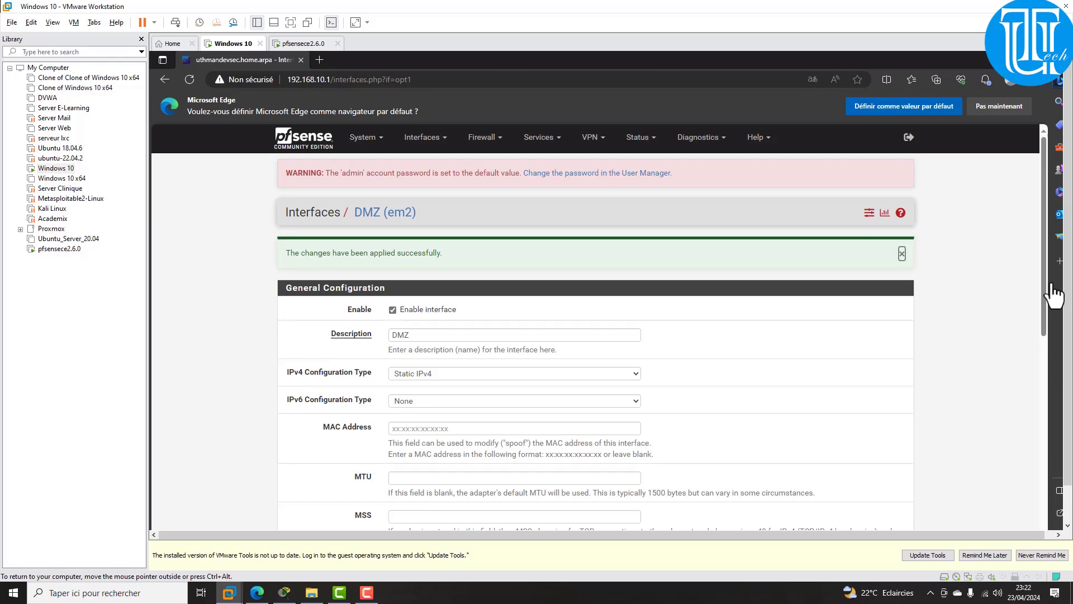
pyautogui.click(363, 137)
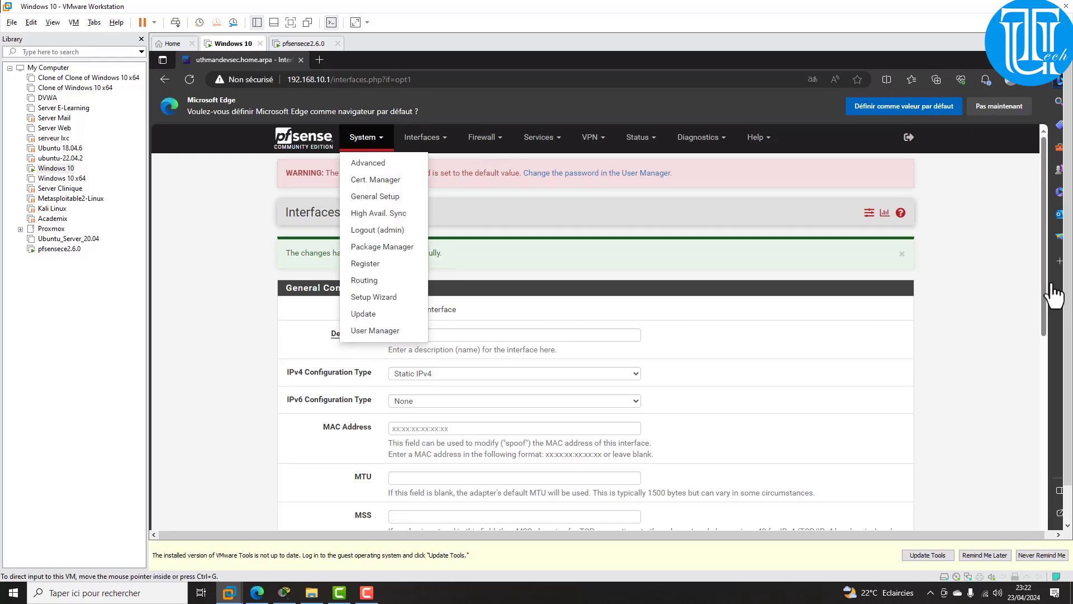
# Step: Open Services > DNS Resolver and add a new entry under Host Overrides
pyautogui.click(545, 143)
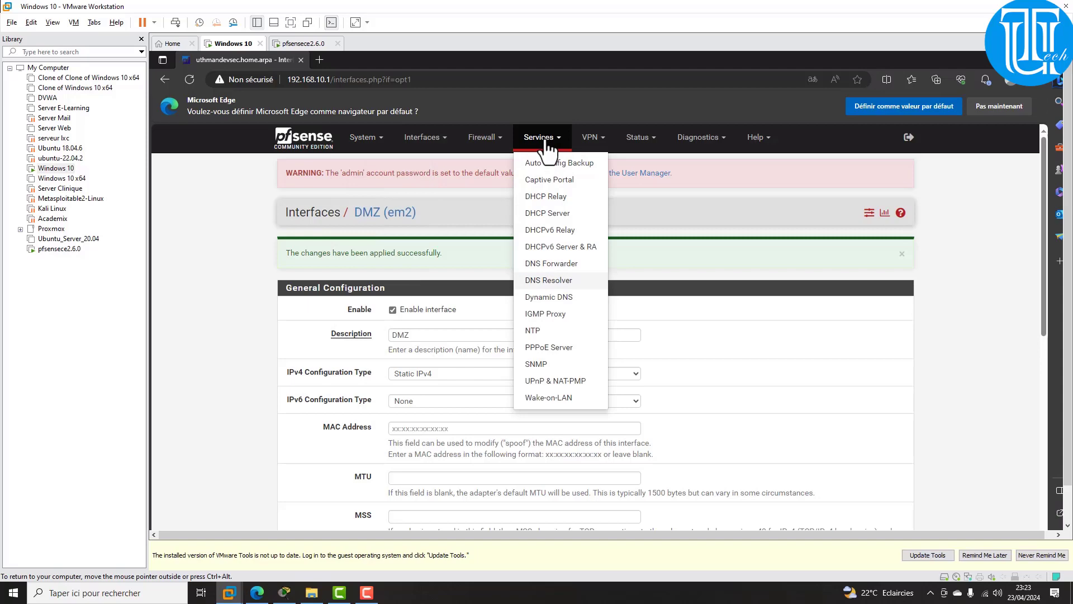
pyautogui.click(548, 281)
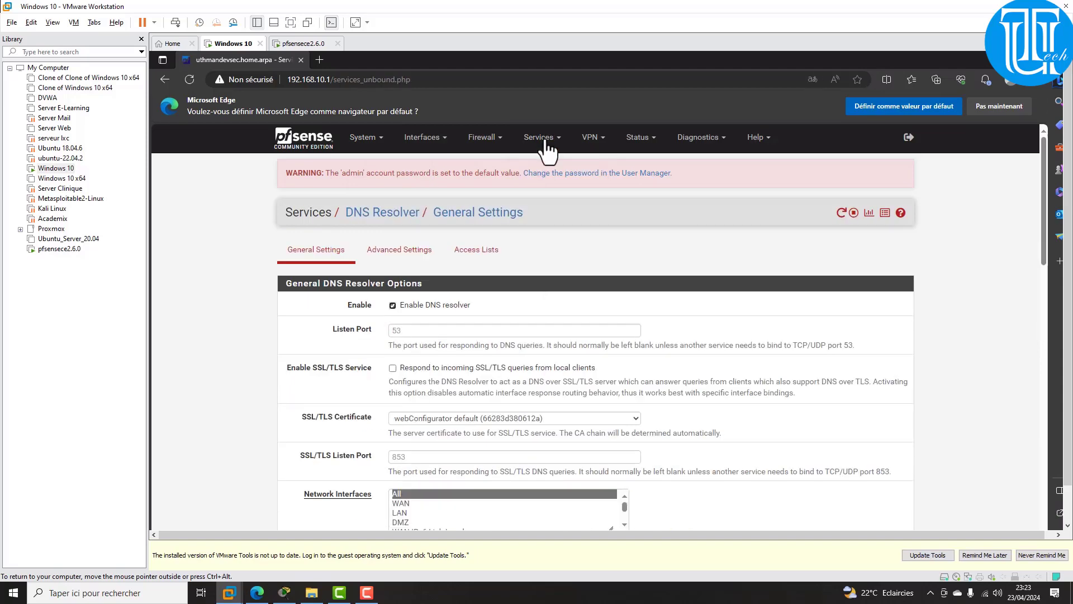
pyautogui.scroll(-2, 546, 145)
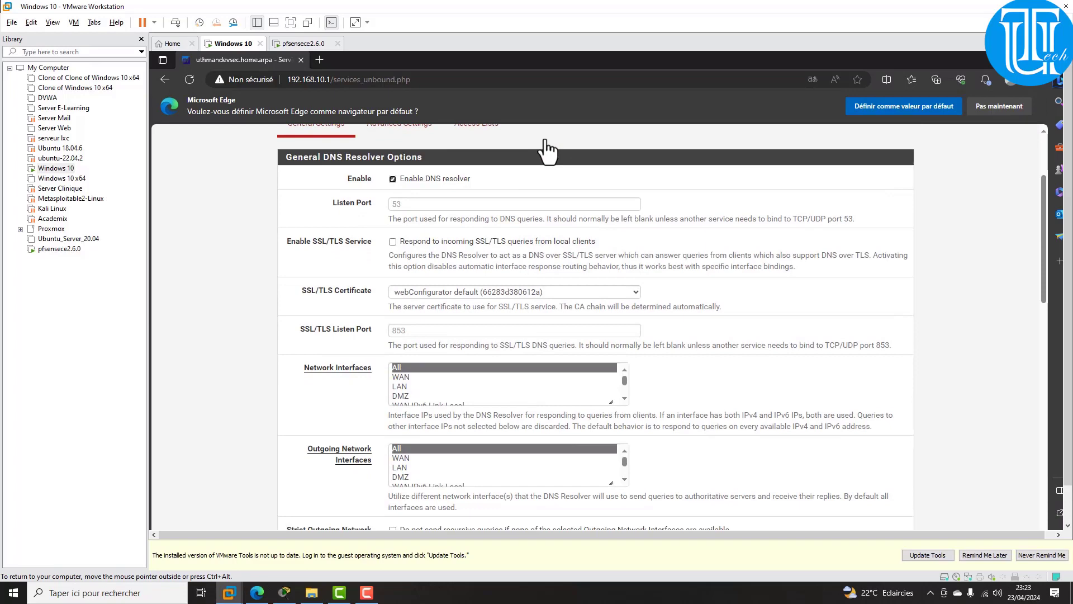
pyautogui.scroll(-10, 547, 150)
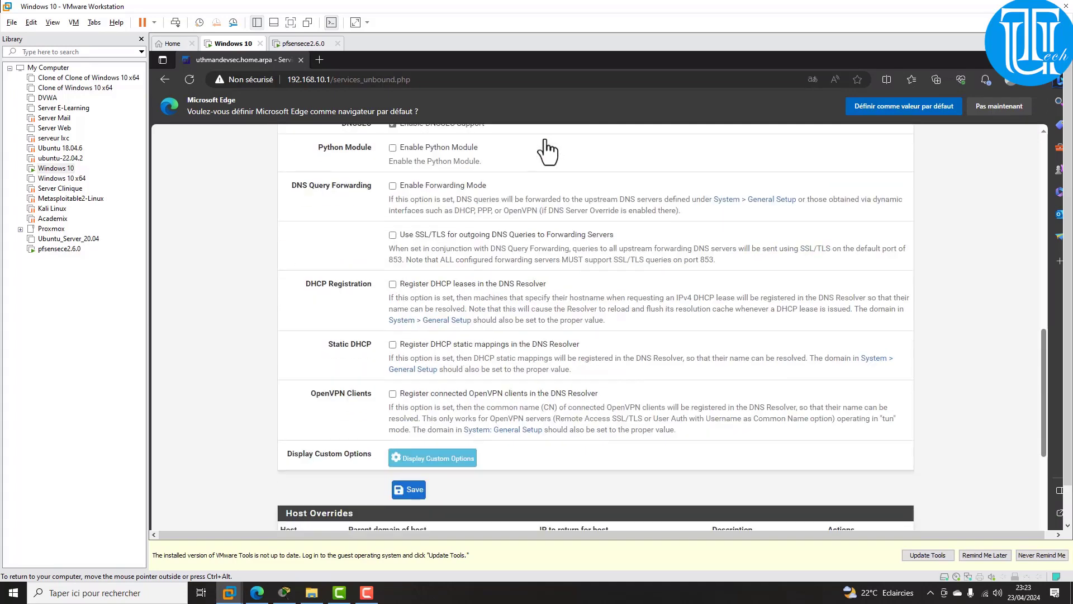
pyautogui.scroll(1, 617, 427)
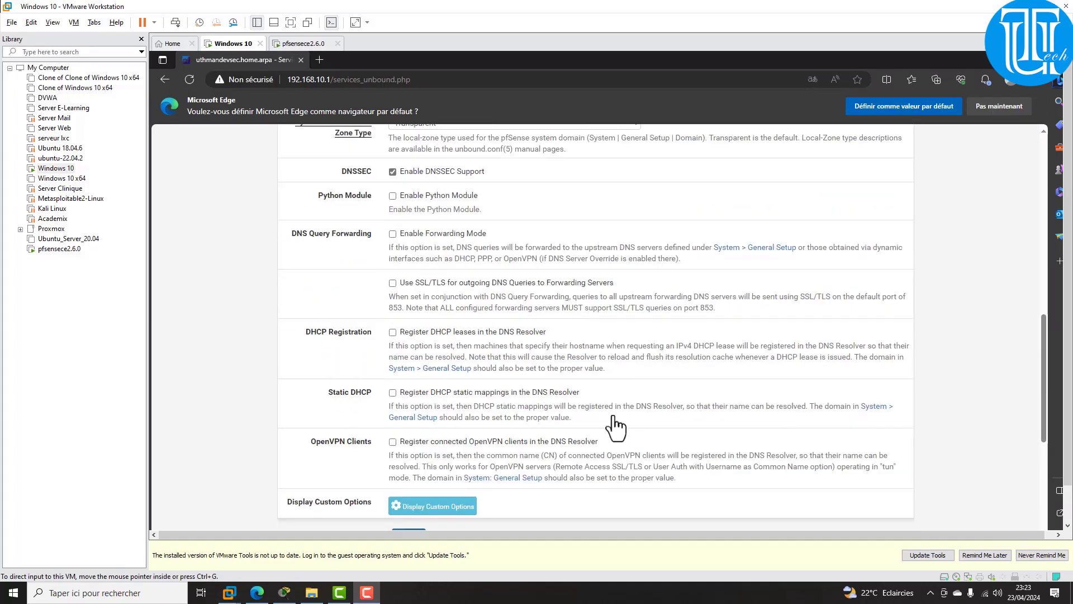
pyautogui.click(1042, 414)
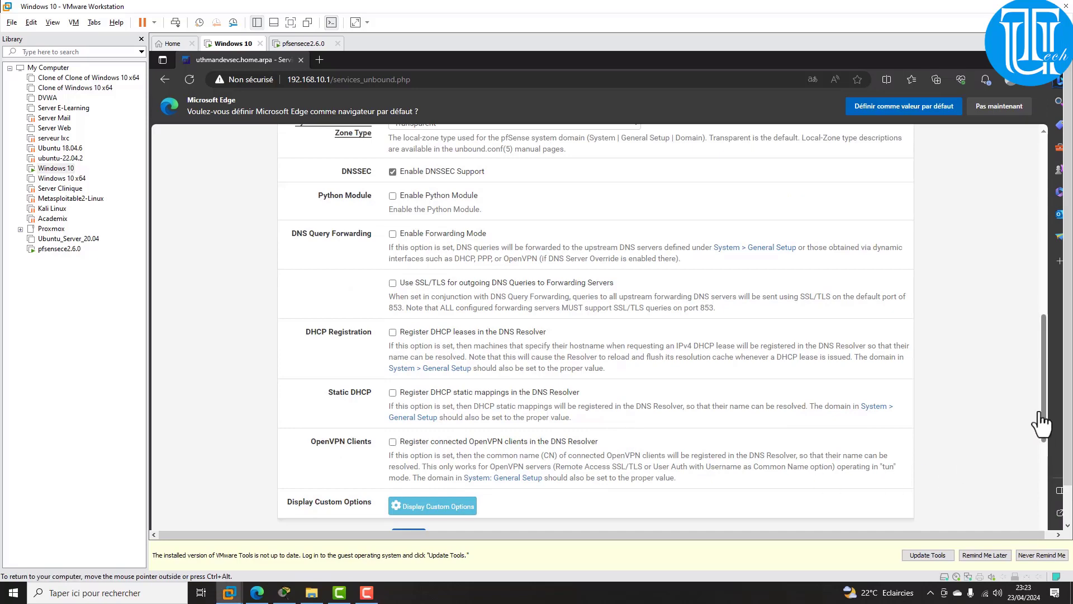
pyautogui.scroll(-4, 1041, 414)
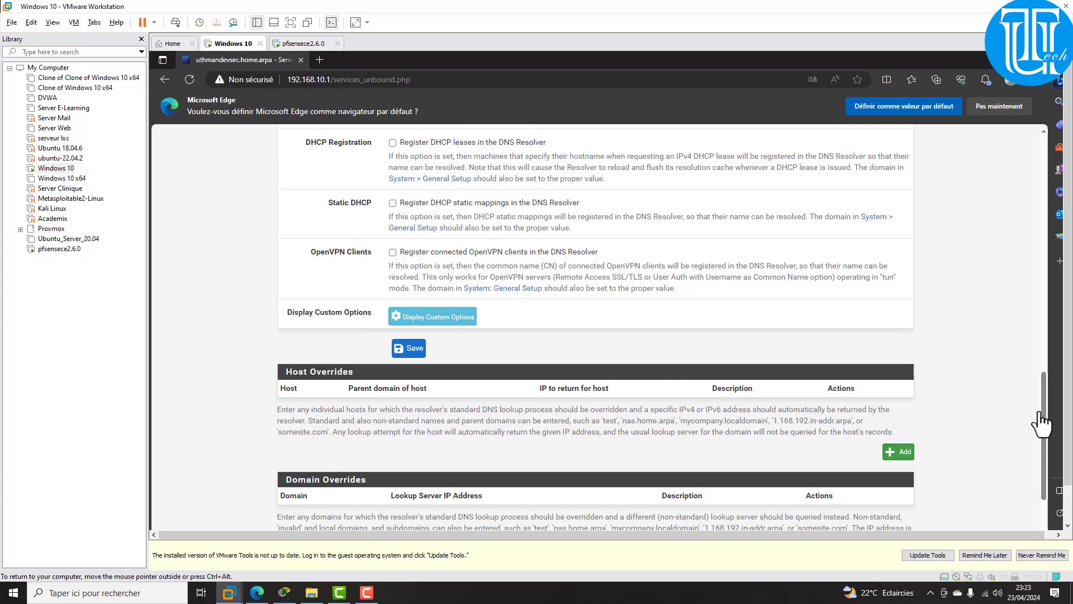
pyautogui.click(899, 451)
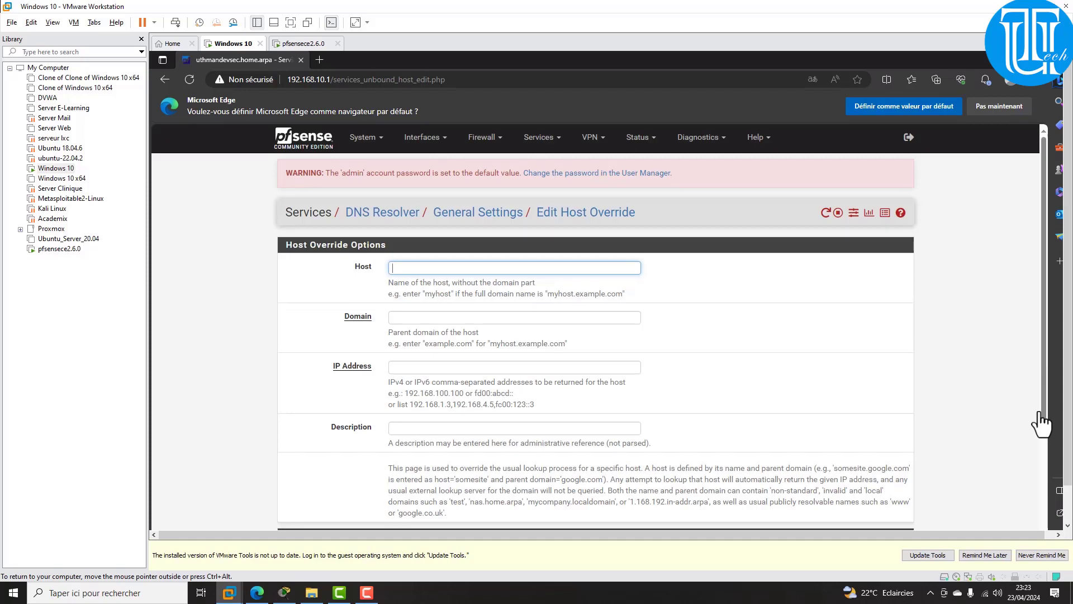
# Step: Enter host devsecuthman, domain devsecuthman.sn and IP address 192.168.10.1 in the override form
pyautogui.write('devsecuthman')
pyautogui.click(405, 368)
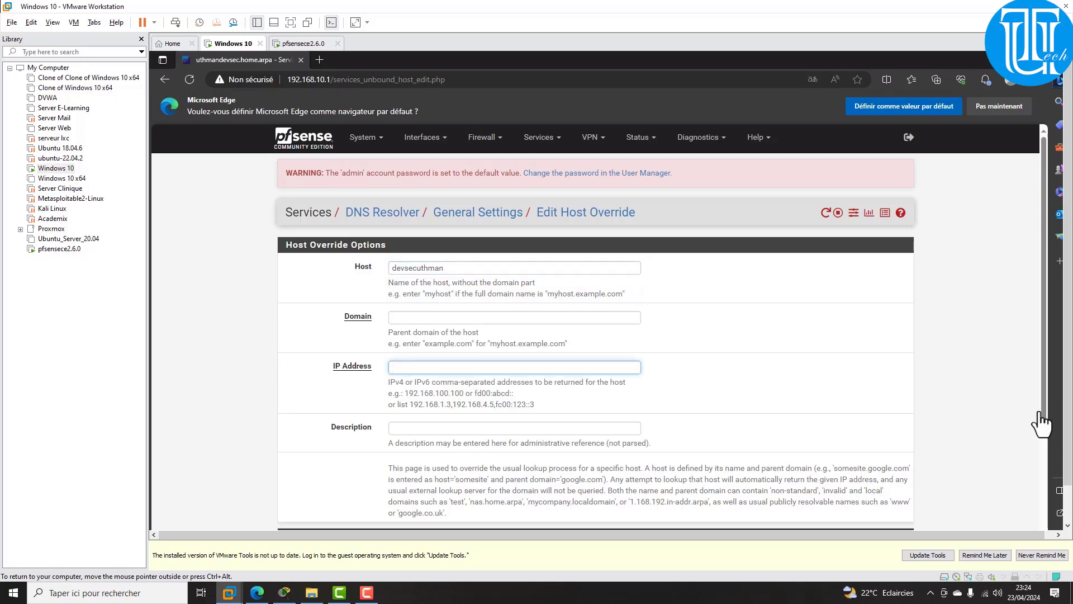
pyautogui.click(405, 318)
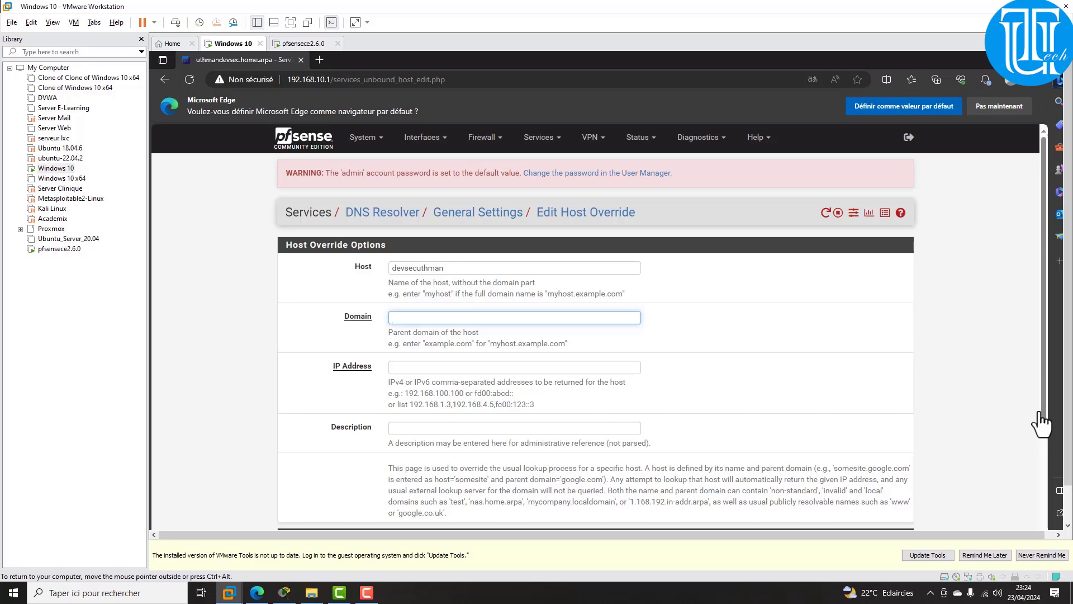
pyautogui.hotkey('shift', 'Tab')
pyautogui.hotkey('ctrl', 'c')
pyautogui.rightClick(398, 269)
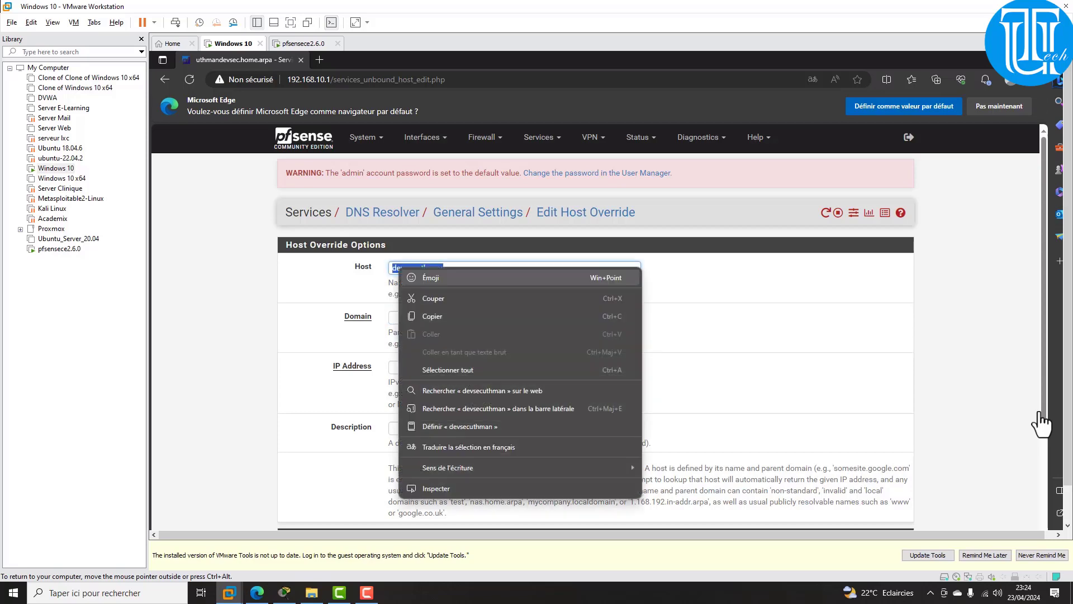
pyautogui.click(433, 316)
pyautogui.click(433, 318)
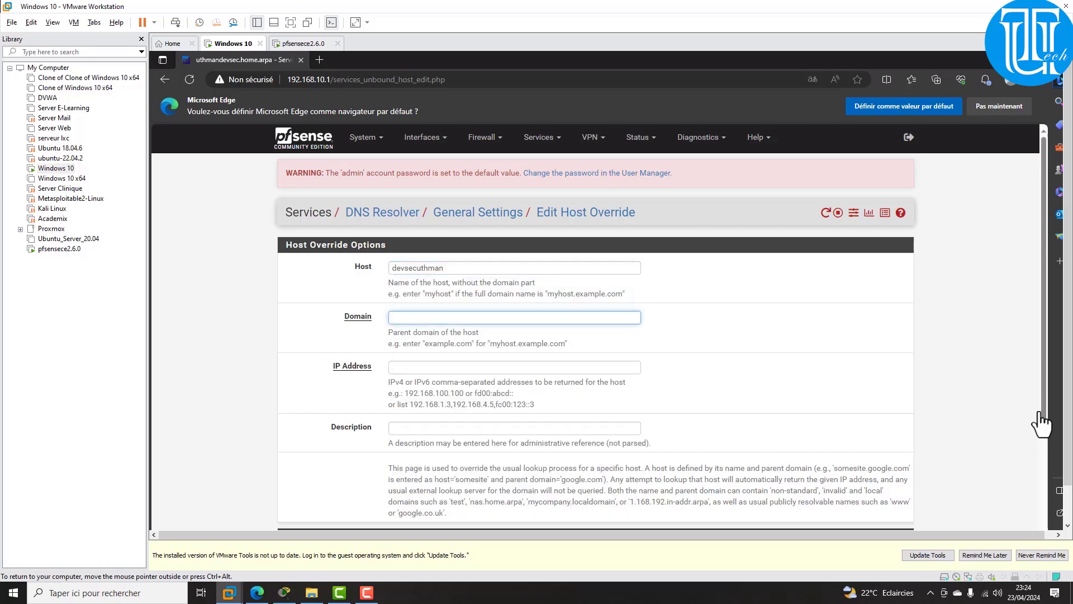
pyautogui.hotkey('ctrl', 'v')
pyautogui.write('.sn')
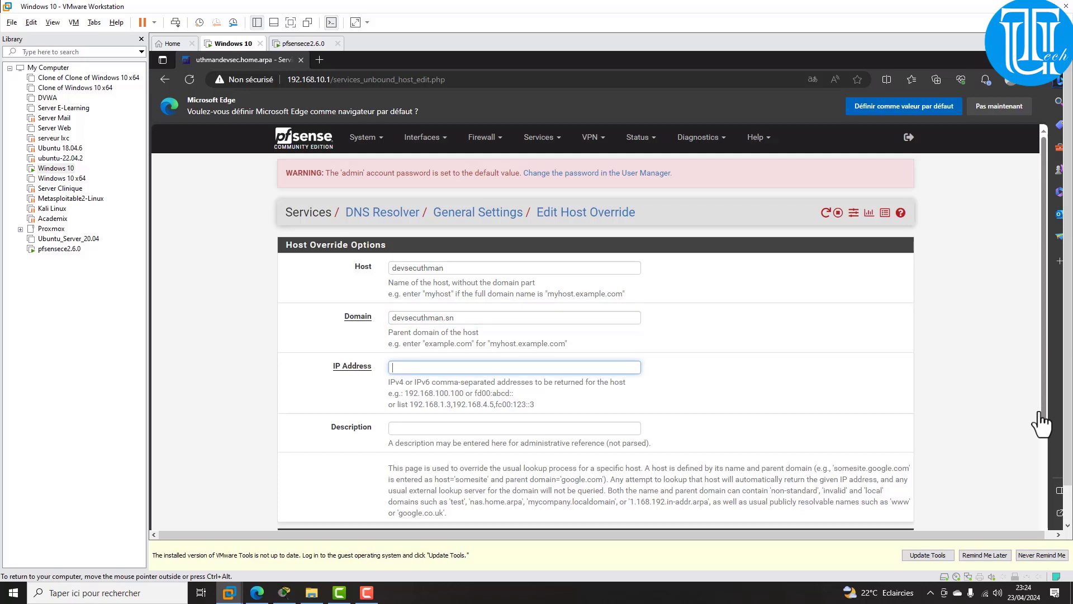
pyautogui.write('192.168.10.1')
# Step: Remove the extra additional-name row and save the host override
pyautogui.scroll(-2, 1039, 414)
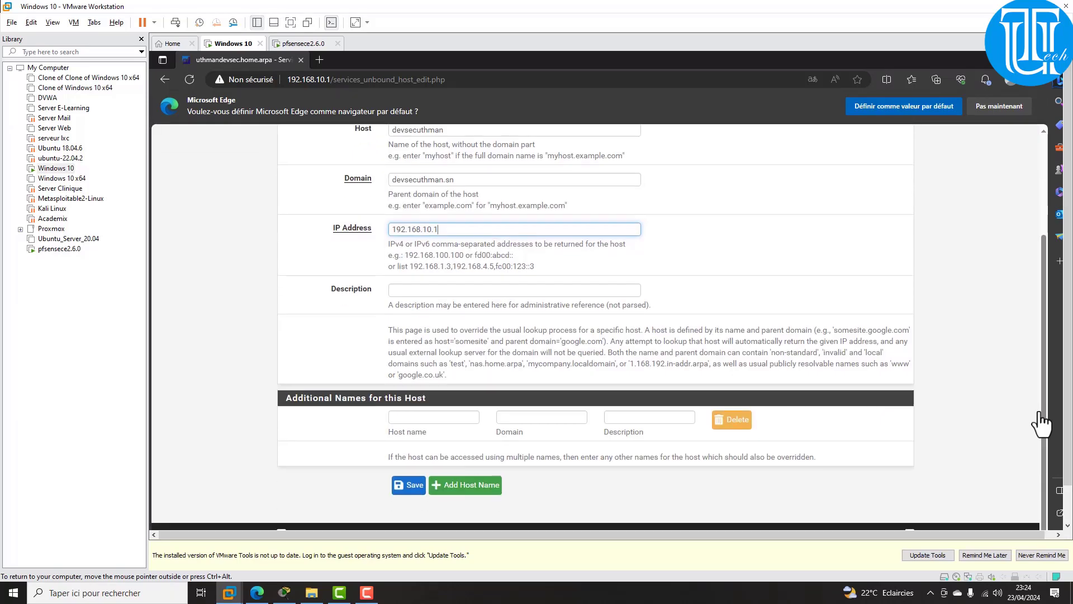
pyautogui.doubleClick(469, 485)
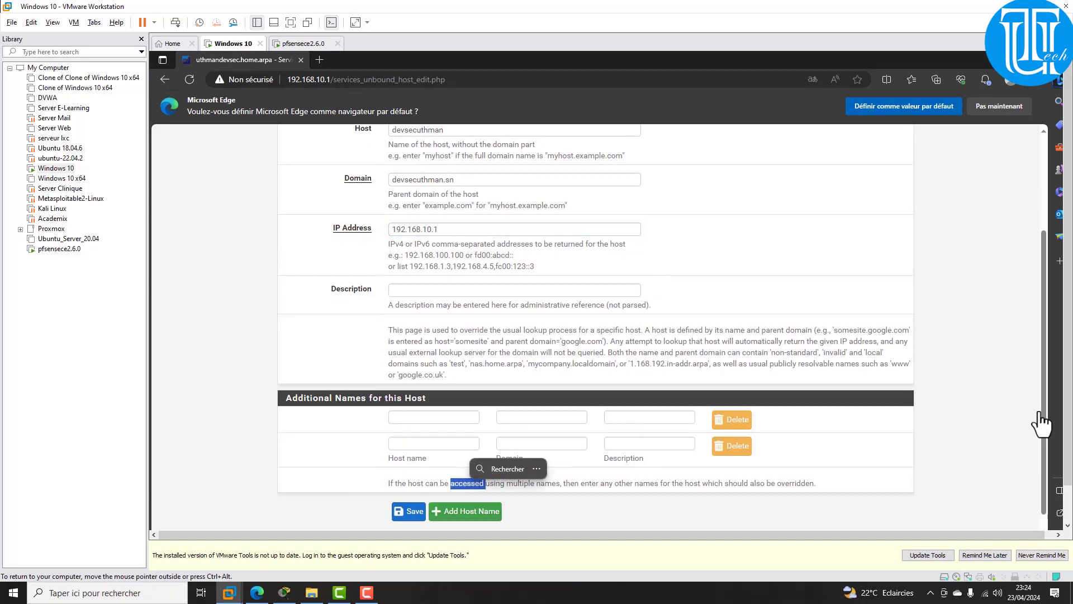
pyautogui.click(731, 445)
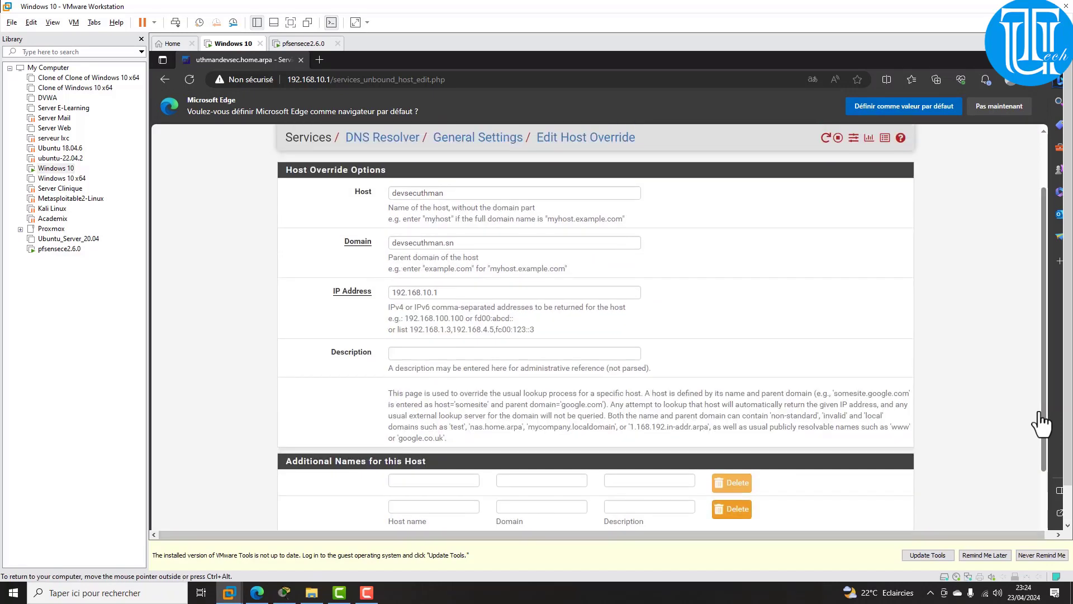
pyautogui.click(409, 485)
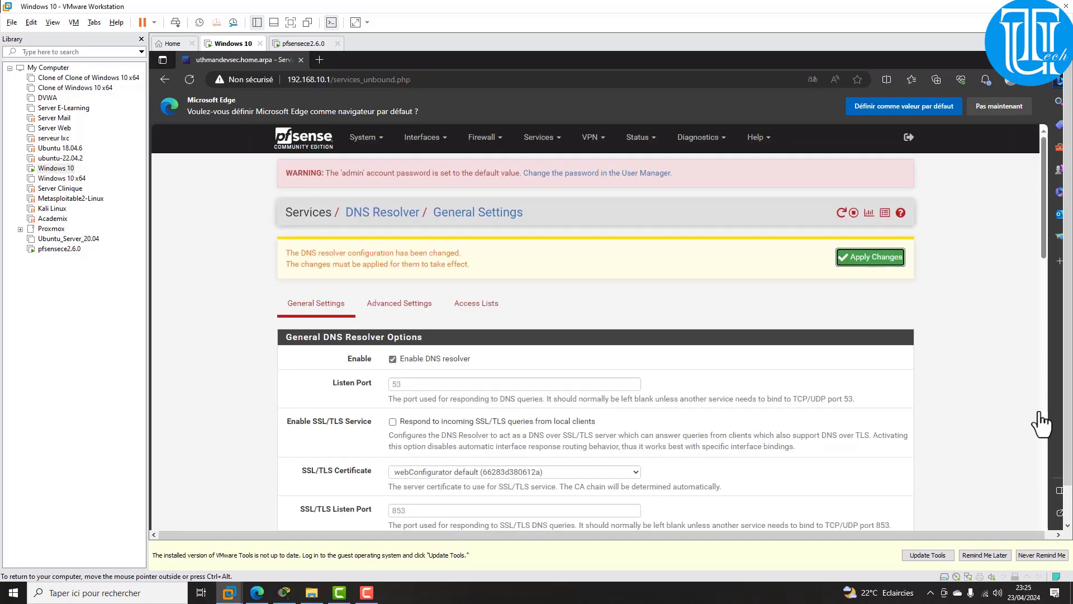
# Step: Apply the DNS Resolver changes and confirm the devsecuthman.sn override appears under Host Overrides
pyautogui.click(870, 256)
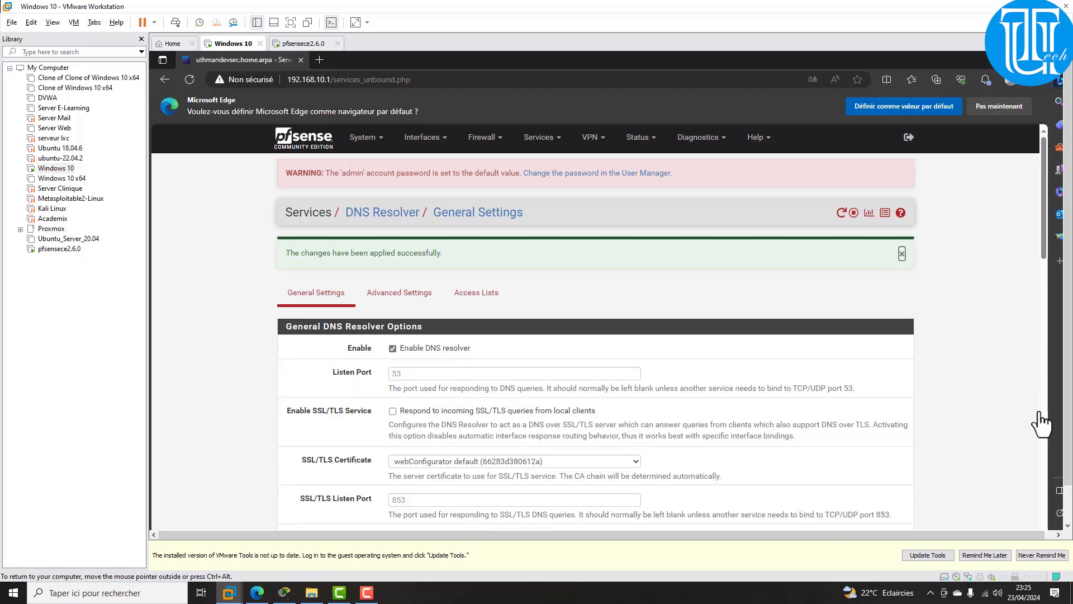
pyautogui.scroll(-3, 1039, 414)
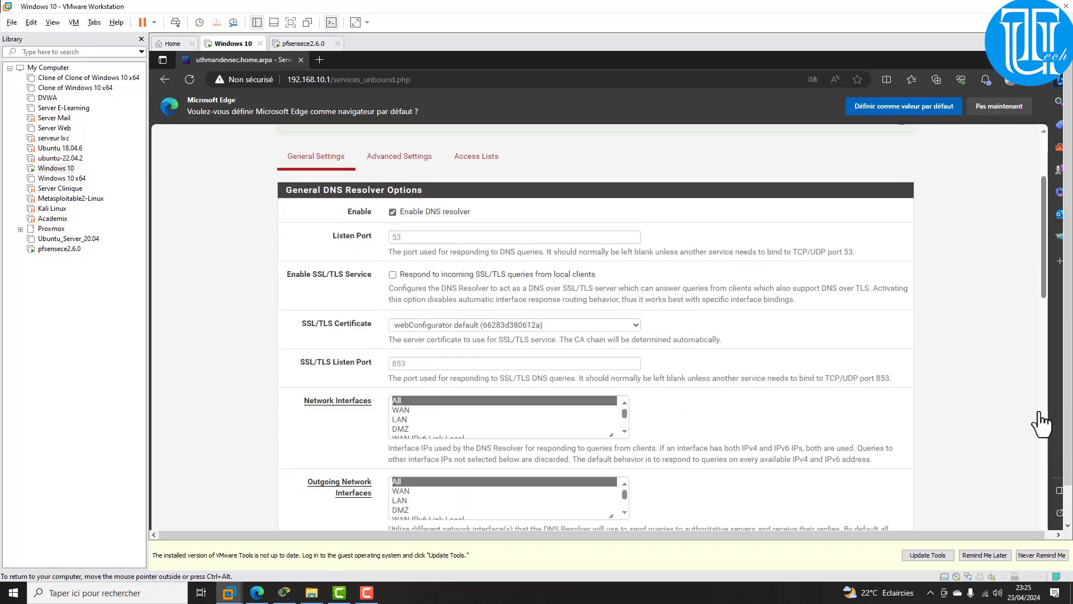
pyautogui.scroll(3, 1039, 414)
pyautogui.scroll(-3, 1039, 414)
pyautogui.scroll(-15, 1041, 425)
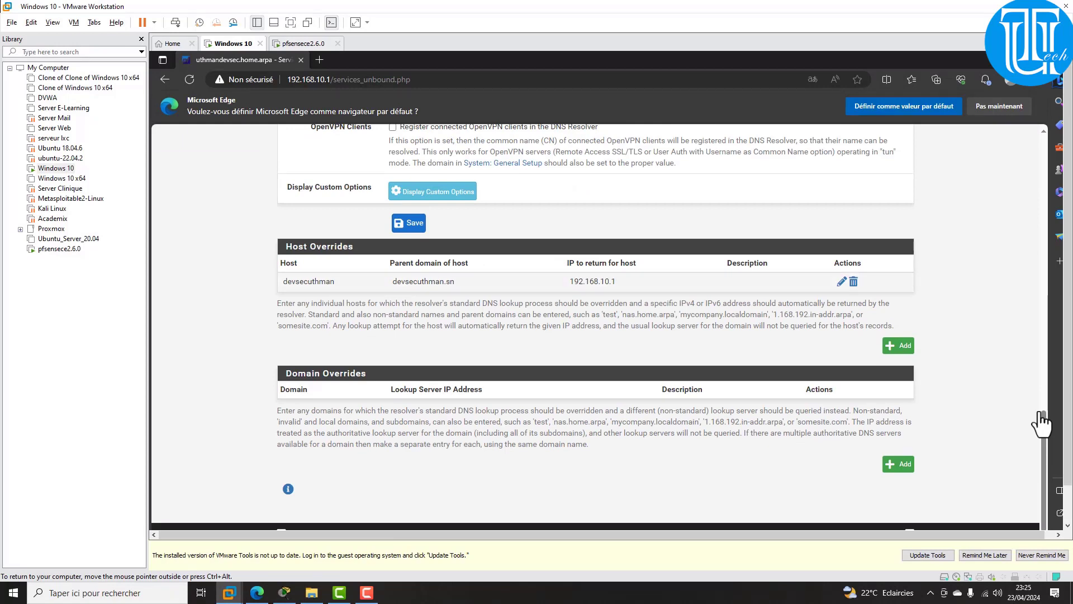
pyautogui.hotkey('ctrl', 'alt')
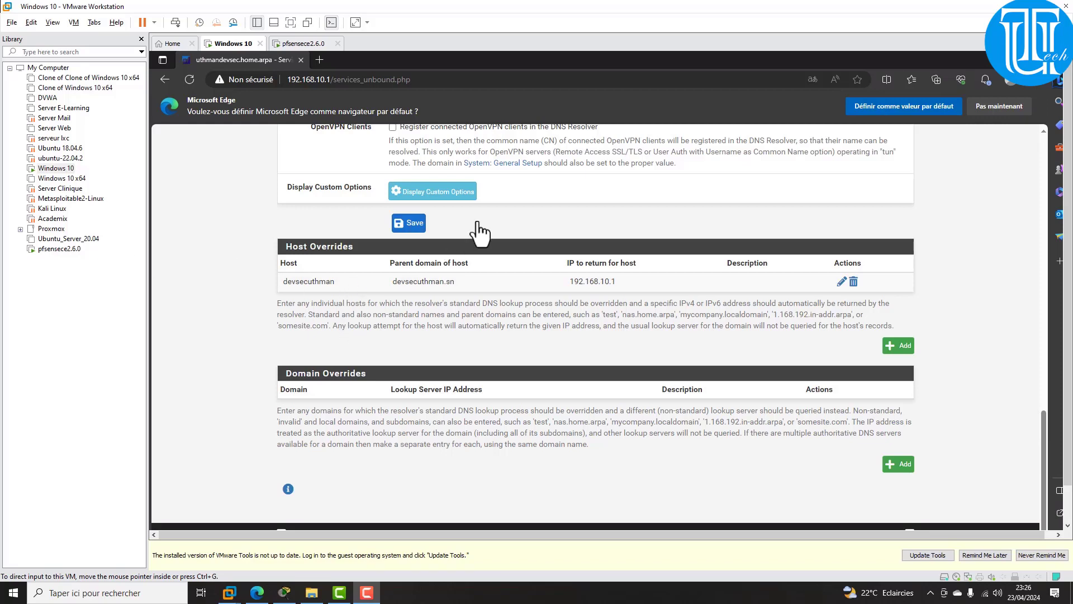
pyautogui.click(1045, 440)
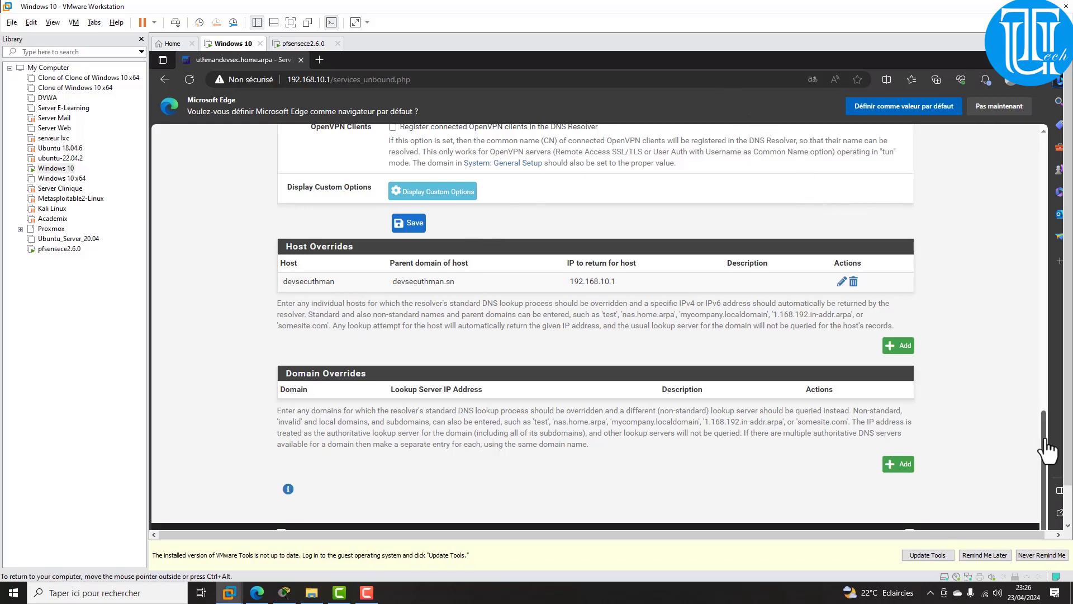
pyautogui.scroll(15, 1048, 450)
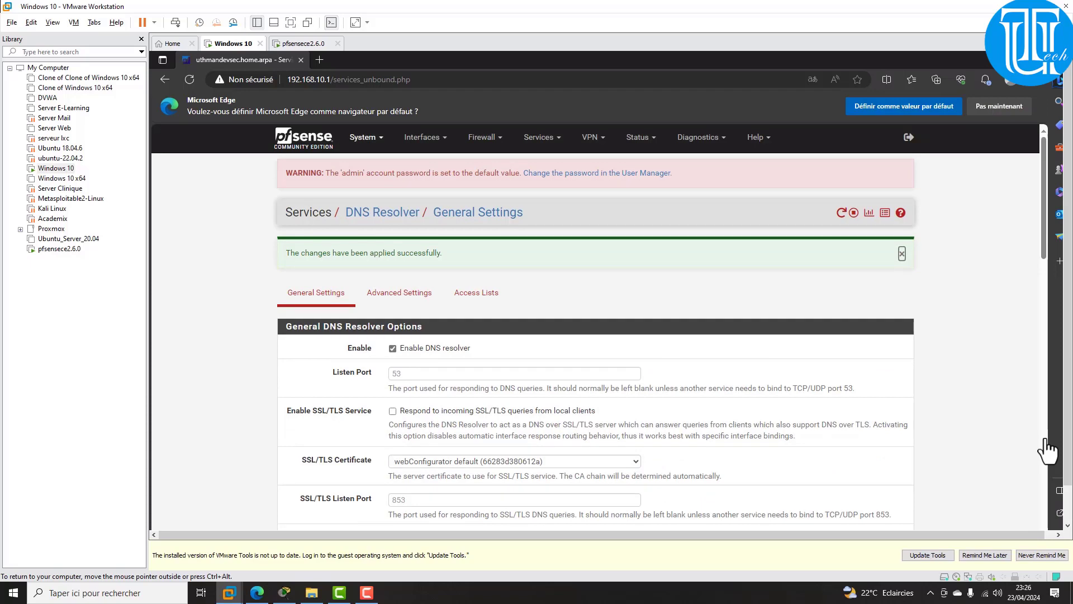
pyautogui.click(367, 137)
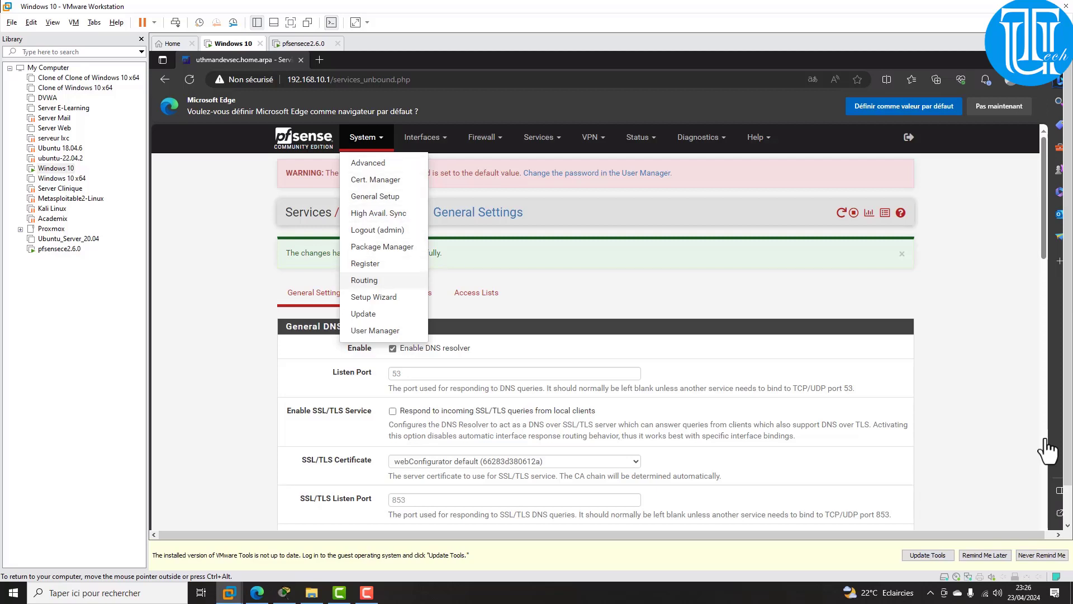
# Step: In System > User Manager, add a new user and enter its username and password
pyautogui.click(375, 331)
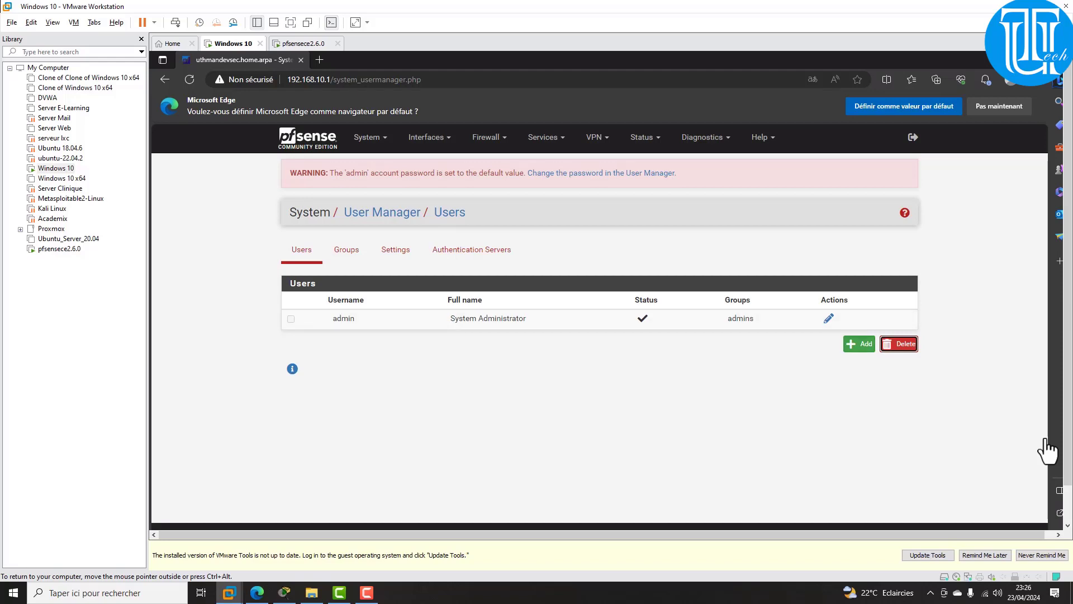
pyautogui.click(859, 343)
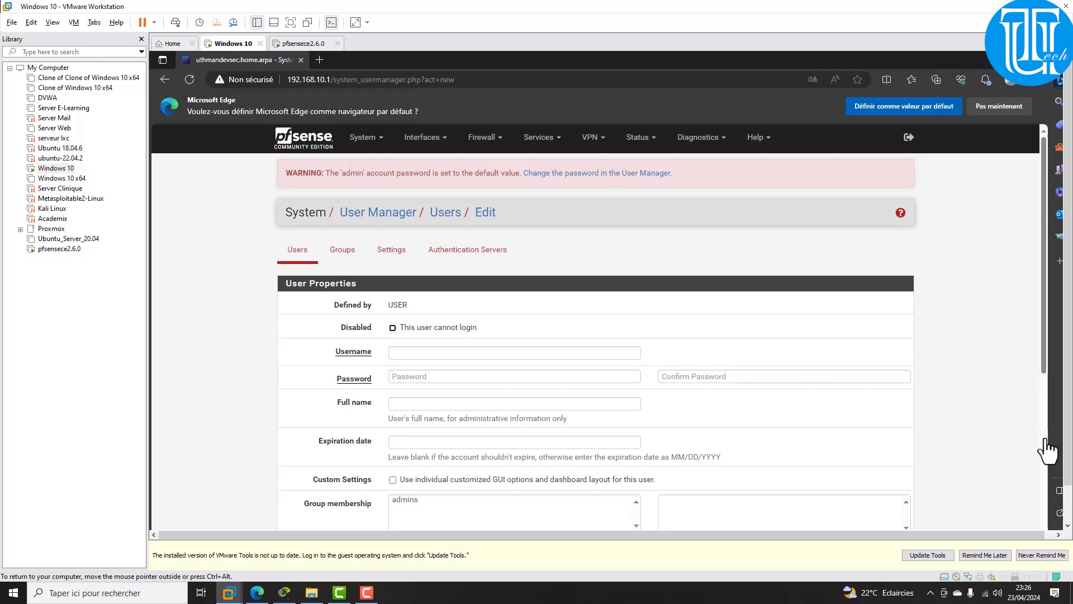
pyautogui.press('Tab')
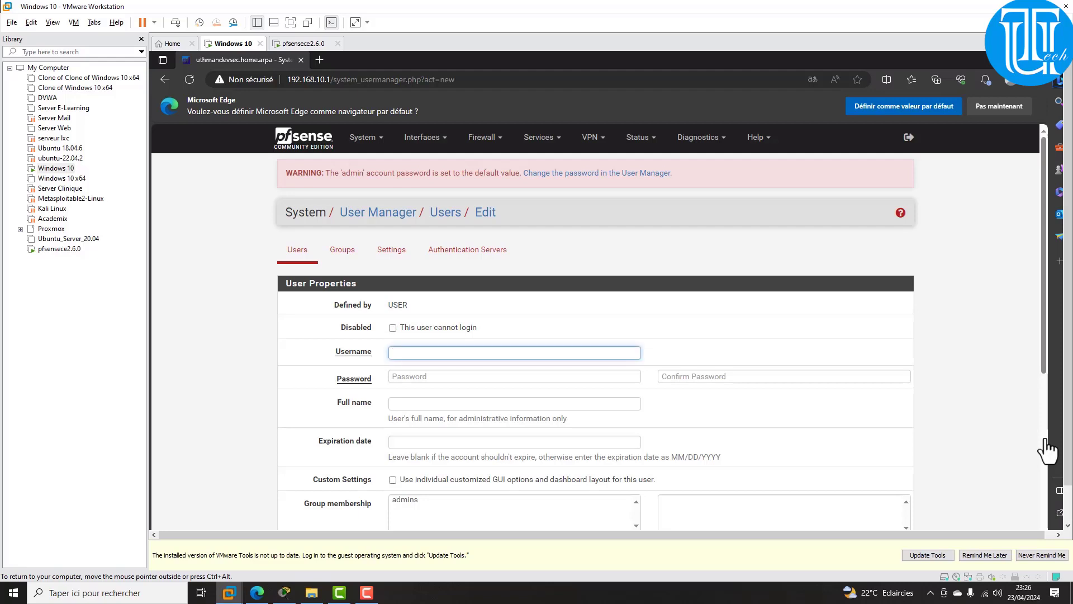
pyautogui.write('uthman')
pyautogui.press('Tab')
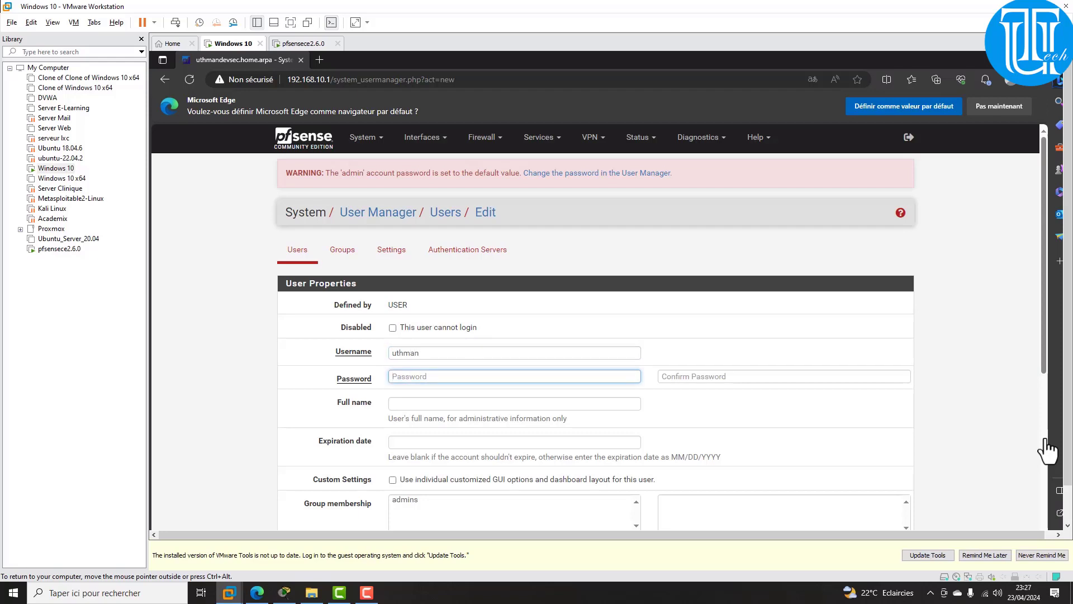
pyautogui.write('••••')
# Step: Confirm the password, fill in the user's full name and leave the expiration date empty
pyautogui.press('Tab')
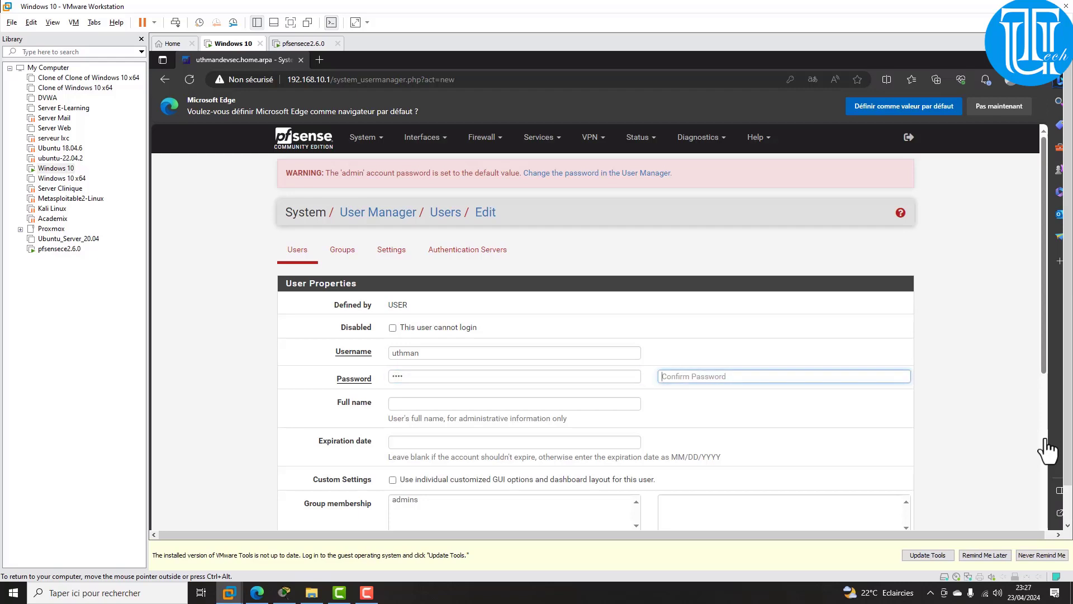
pyautogui.write('••••')
pyautogui.press('Tab')
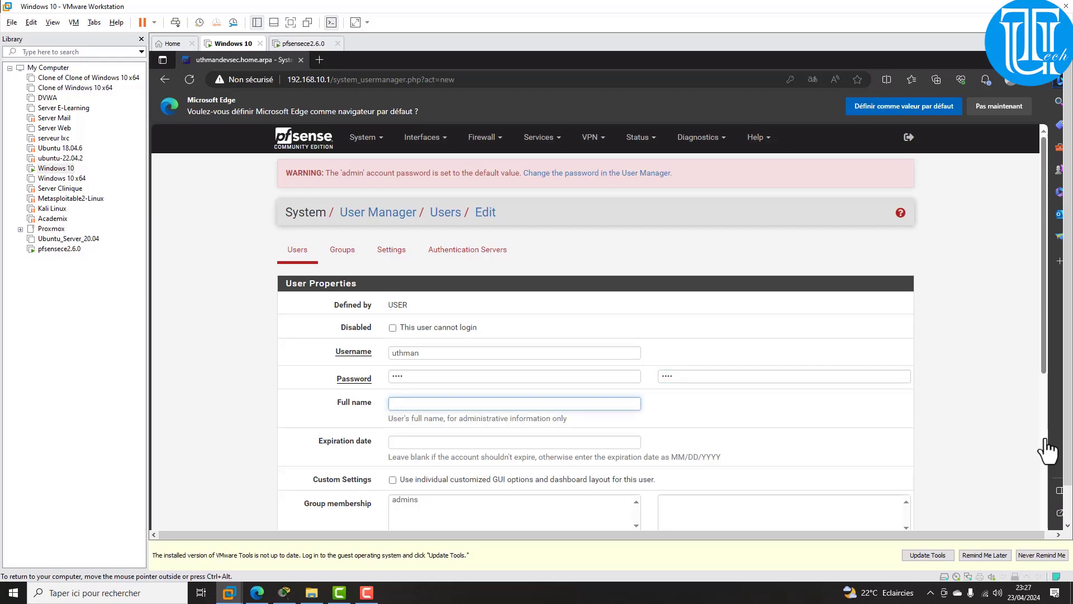
pyautogui.write('uthman devsec')
pyautogui.press('Tab')
pyautogui.scroll(-1, 1048, 450)
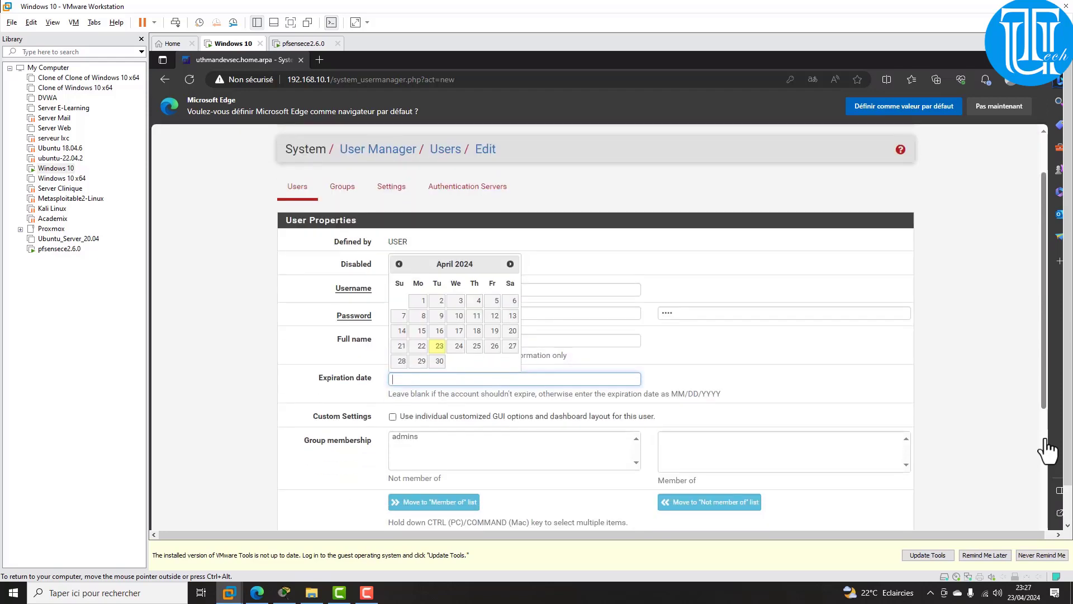
pyautogui.click(1046, 441)
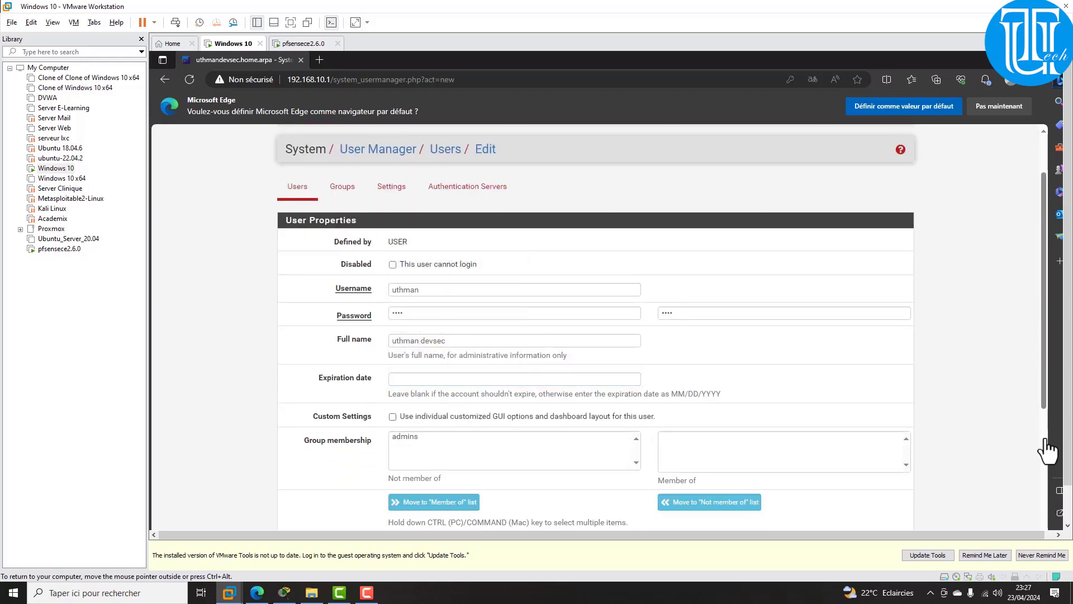
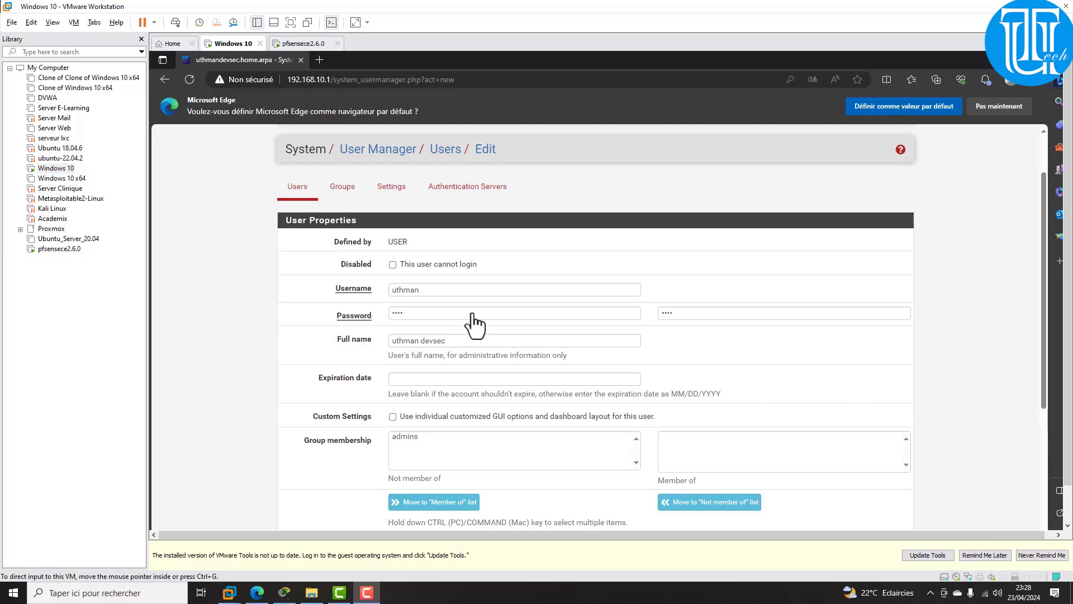
# Step: Save the second pfSense user, dismiss Edge's save-password prompt, and go to the Groups page
pyautogui.scroll(-4, 910, 296)
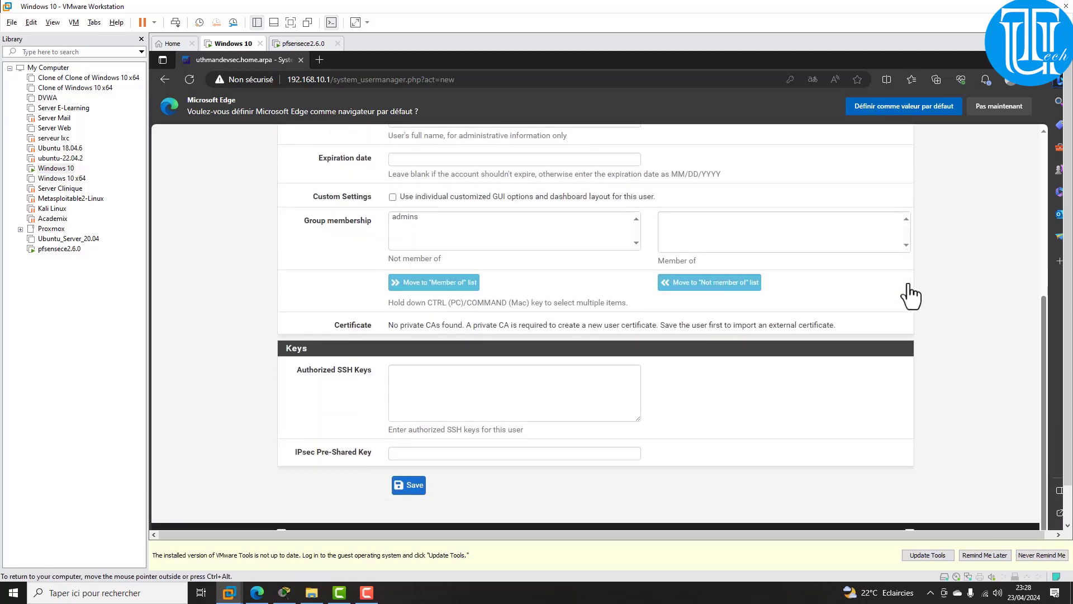
pyautogui.scroll(3, 909, 296)
pyautogui.scroll(-1, 909, 296)
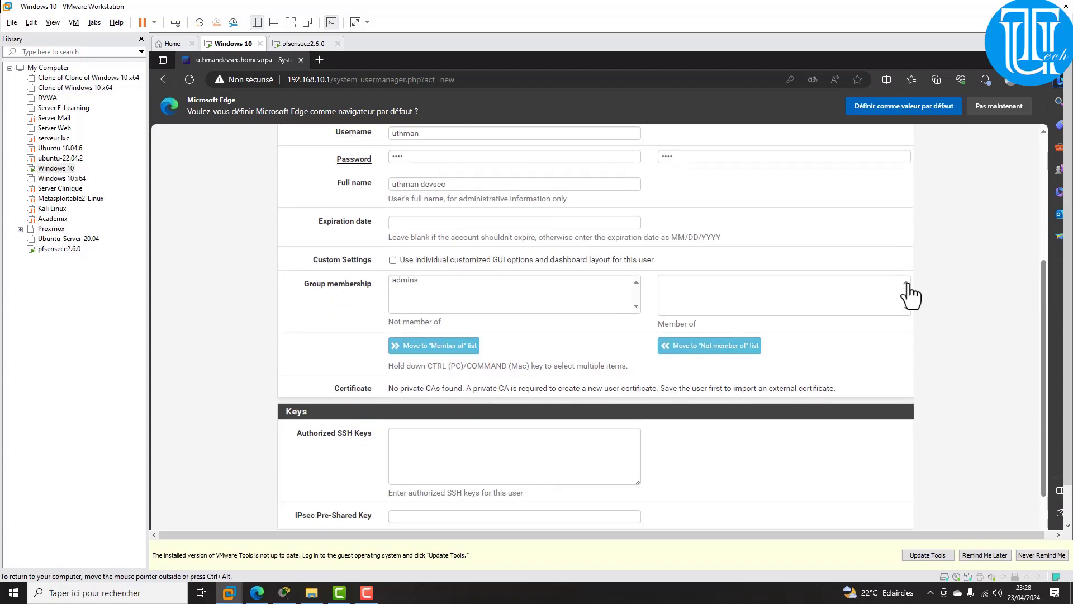
pyautogui.scroll(-1, 910, 296)
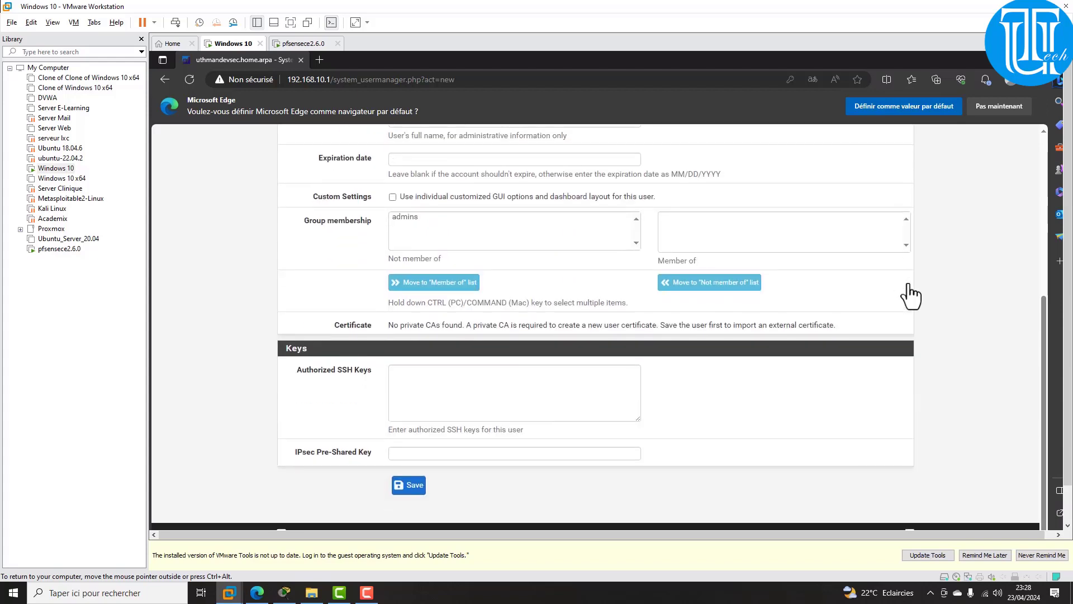
pyautogui.scroll(3, 910, 296)
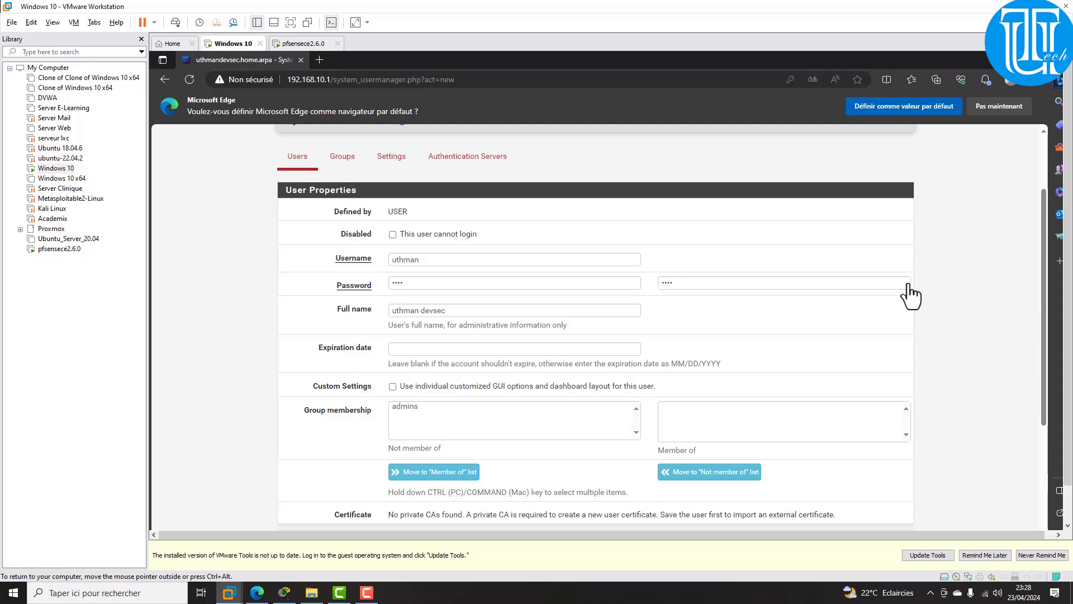
pyautogui.scroll(-3, 909, 296)
pyautogui.press('Return')
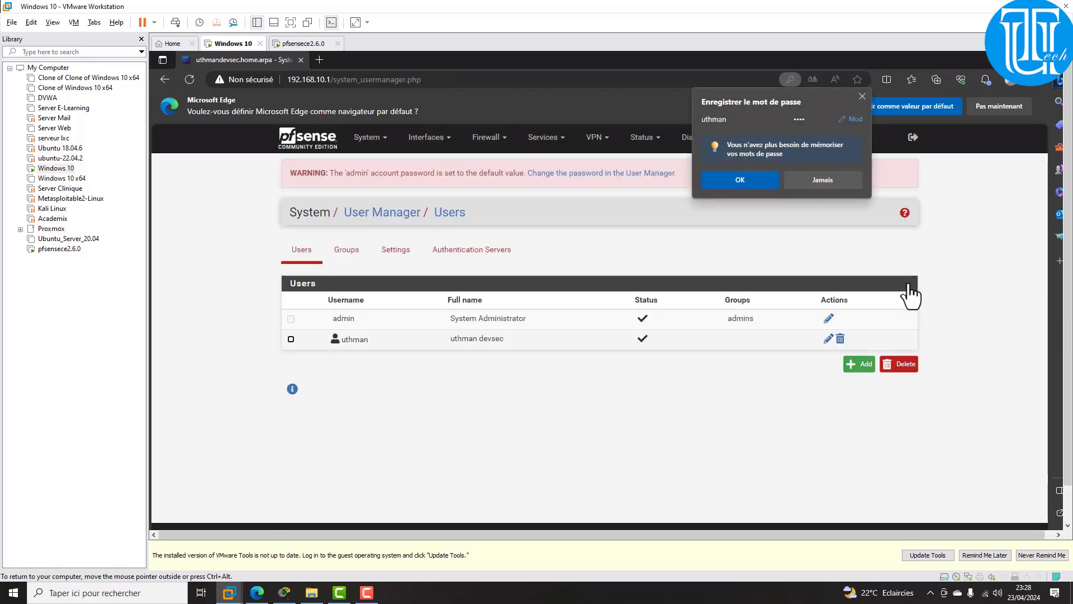
pyautogui.click(862, 96)
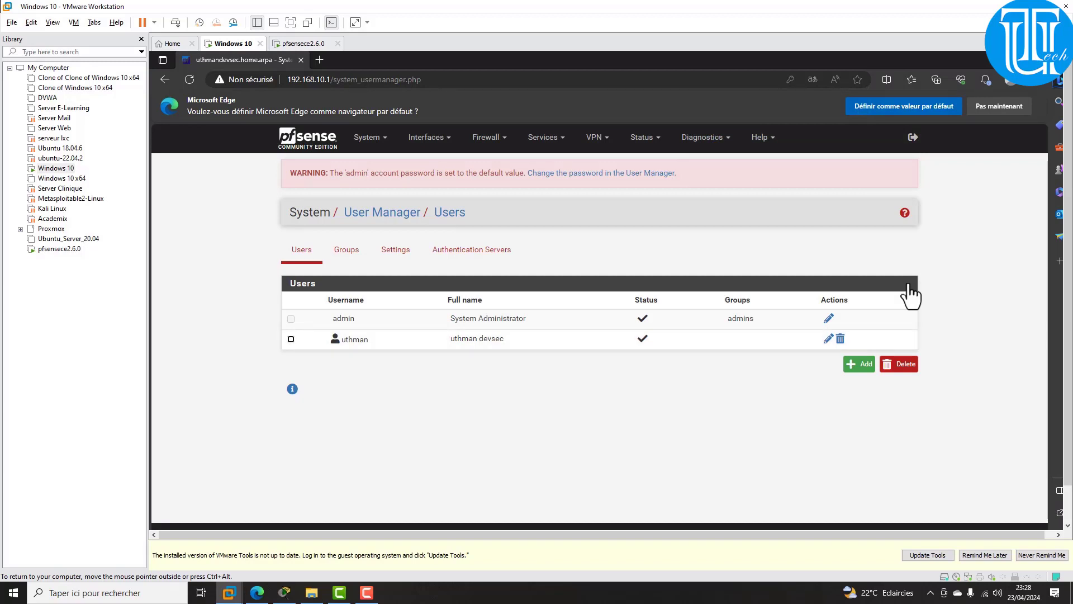
pyautogui.click(346, 249)
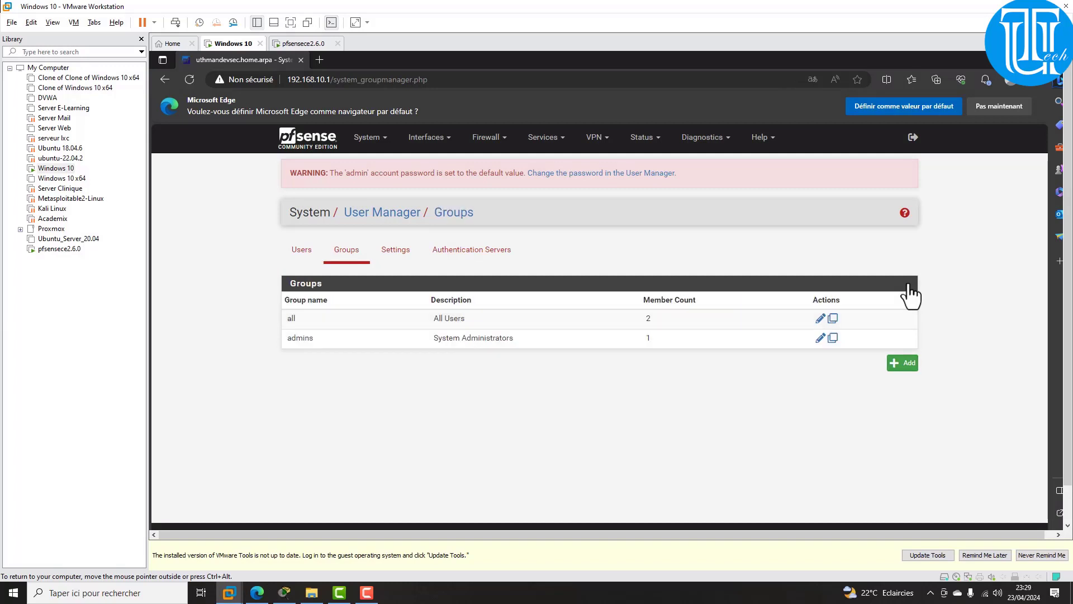
# Step: Add group Groupe_Etudiant with the new user as its member, check the Users list, then return to Groups
pyautogui.click(902, 363)
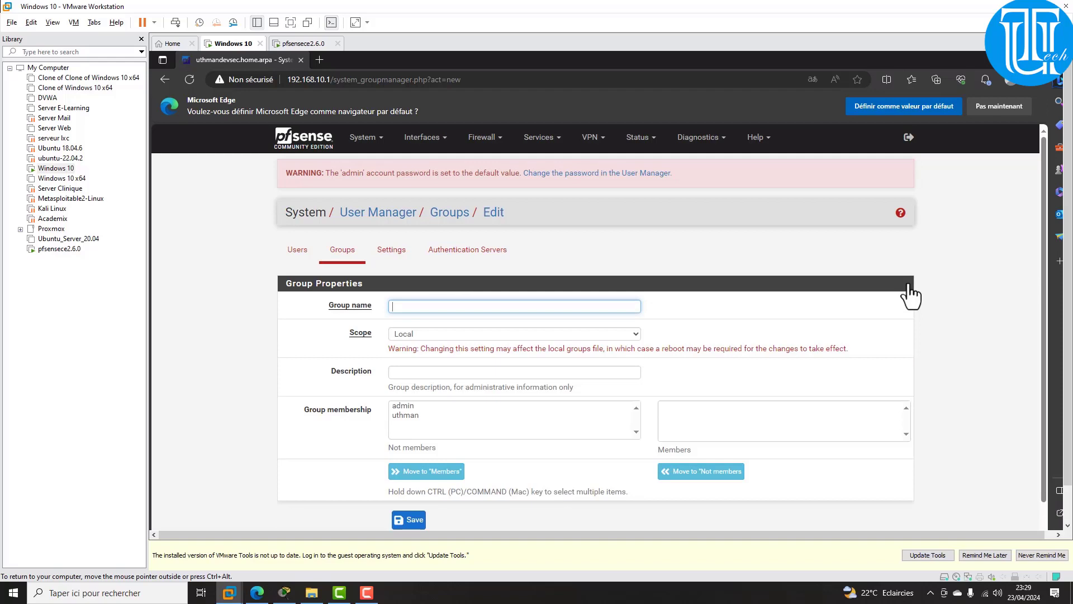
pyautogui.write('Gr')
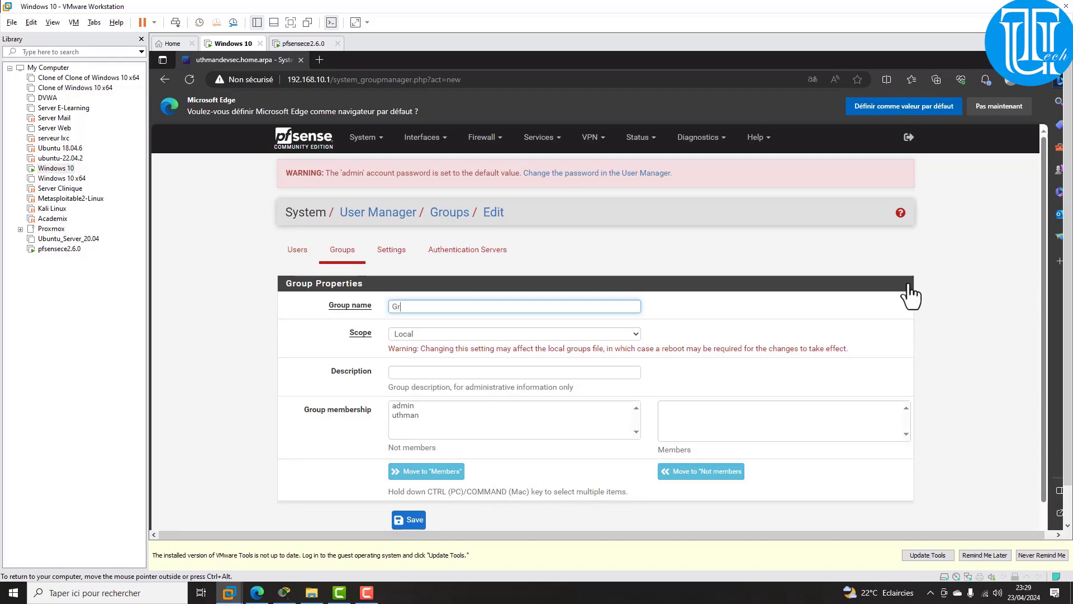
pyautogui.write('oupe')
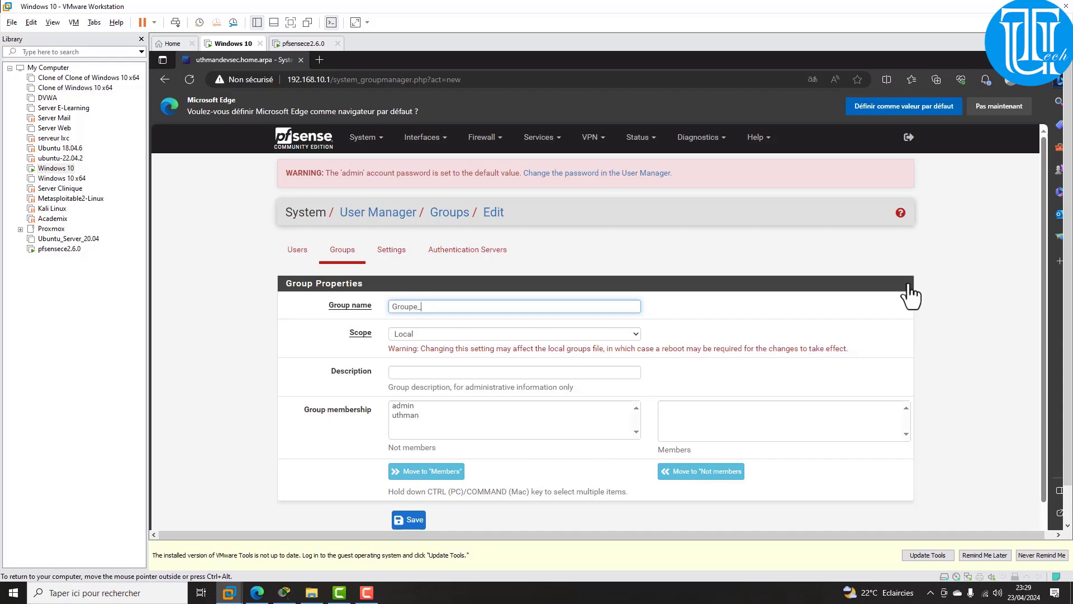
pyautogui.write('_Etudiant')
pyautogui.click(405, 416)
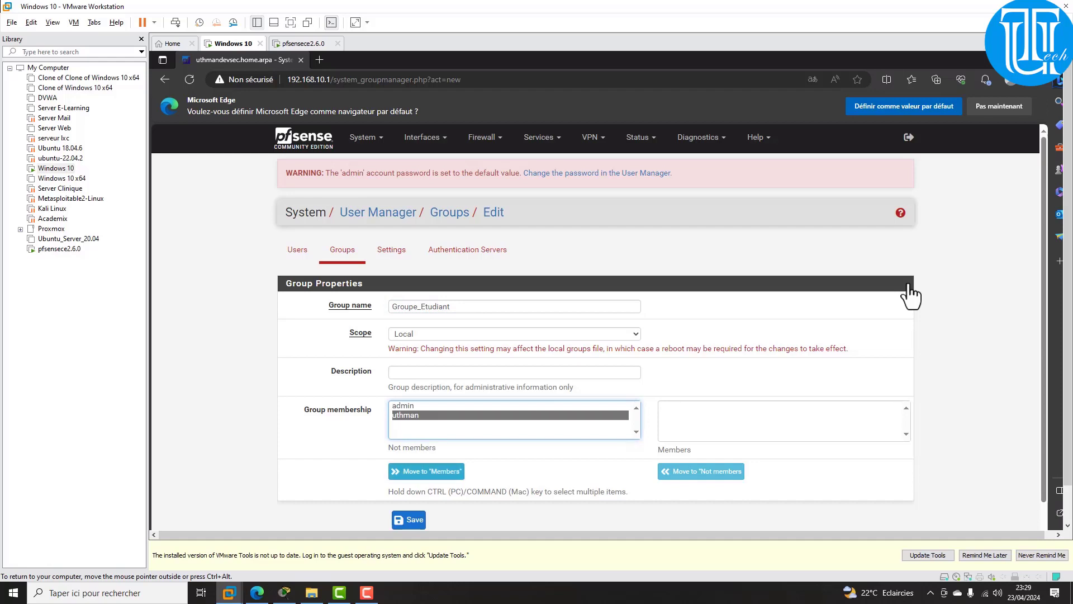
pyautogui.click(426, 470)
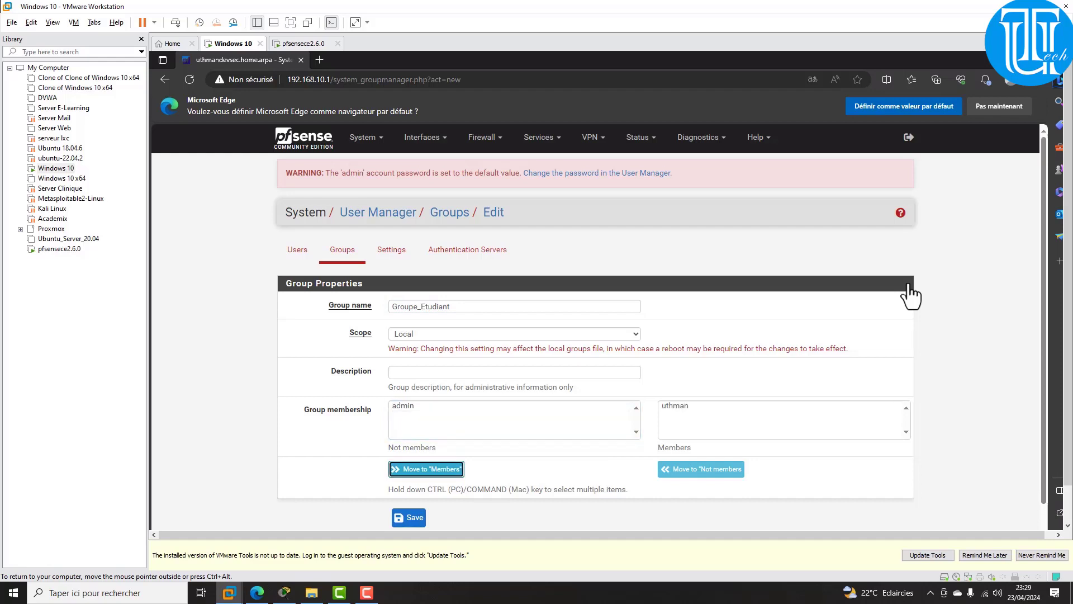
pyautogui.scroll(-1, 910, 297)
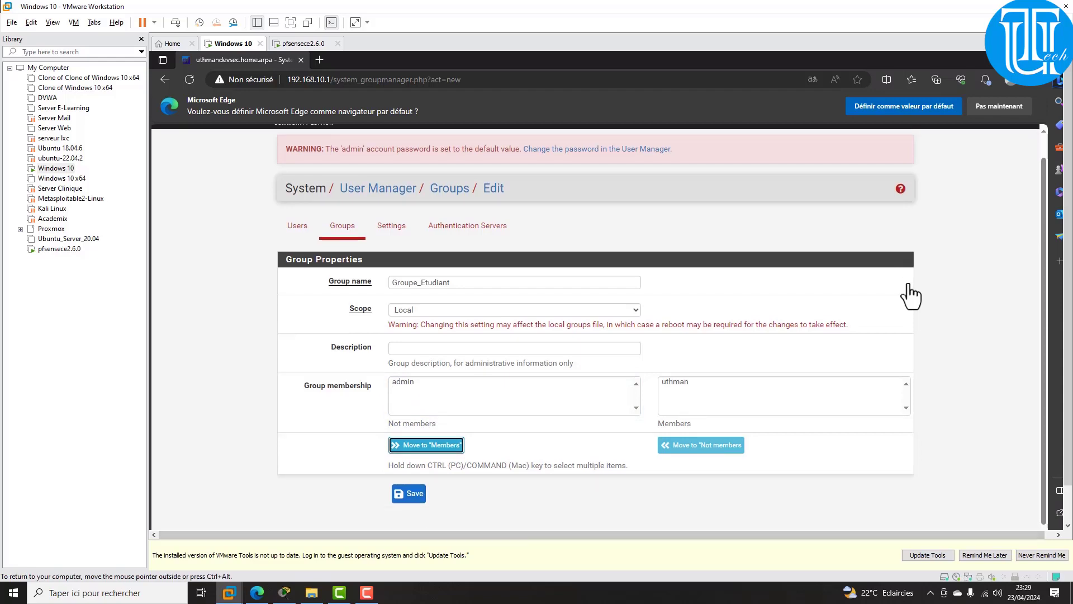
pyautogui.click(409, 485)
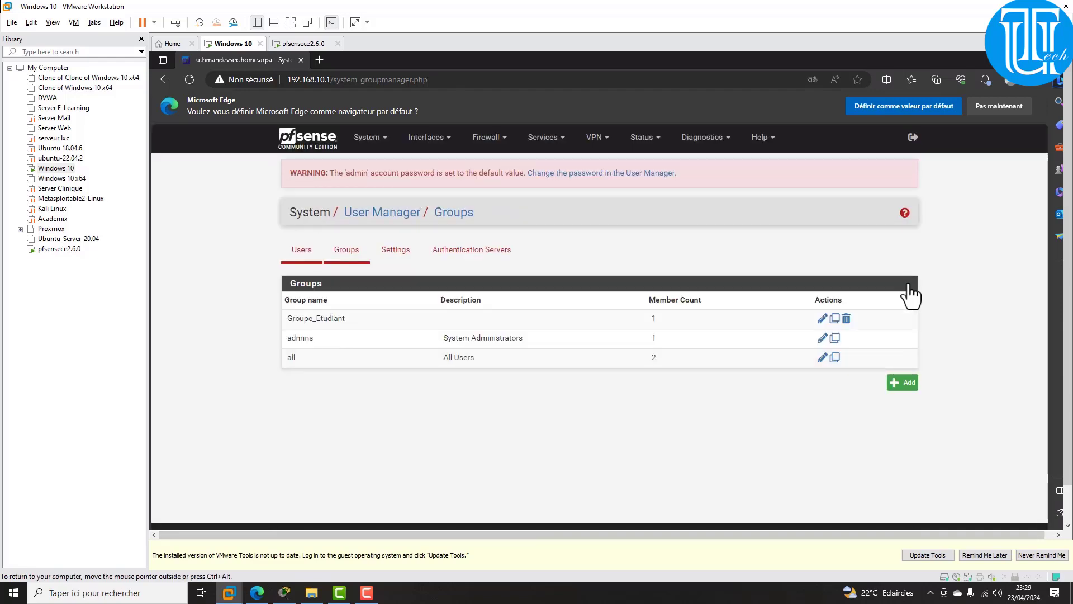
pyautogui.click(302, 250)
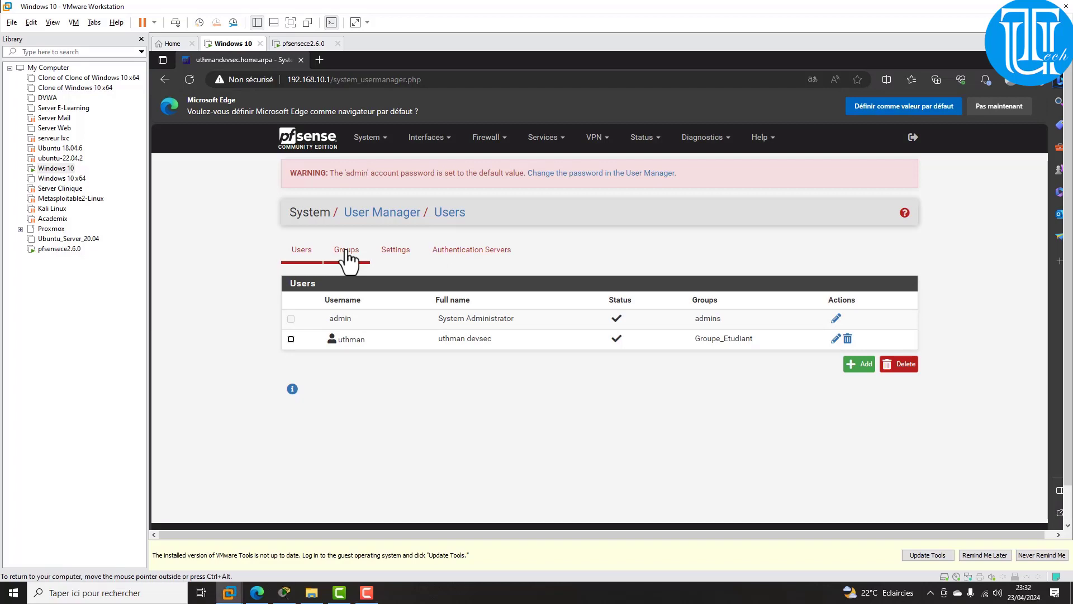
pyautogui.click(347, 252)
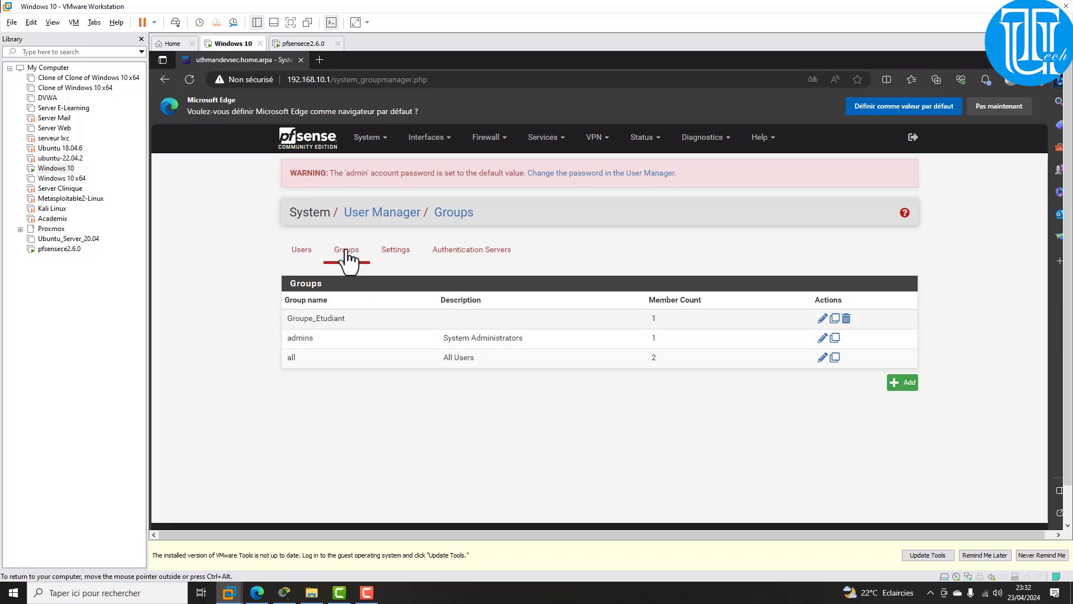
# Step: Open Groupe_Etudiant for editing and start adding assigned privileges
pyautogui.click(822, 319)
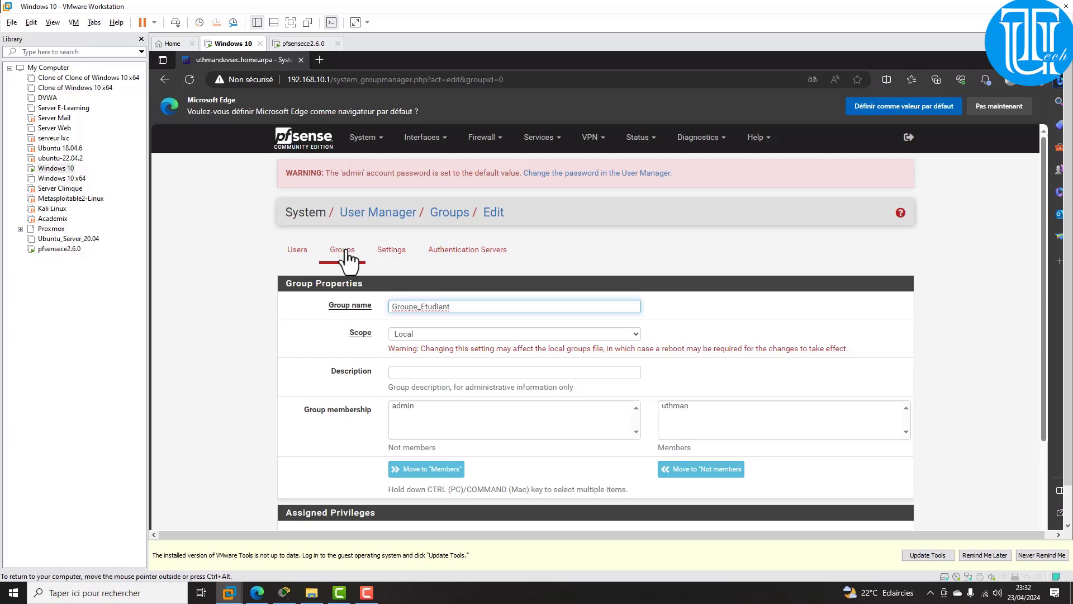
pyautogui.scroll(-2, 347, 261)
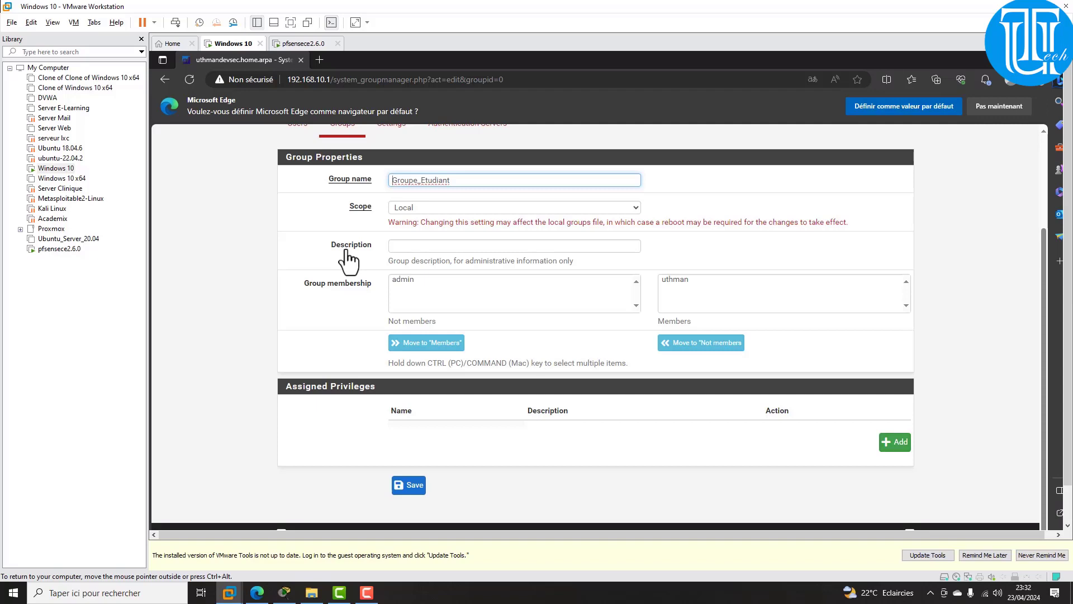
pyautogui.press('Return')
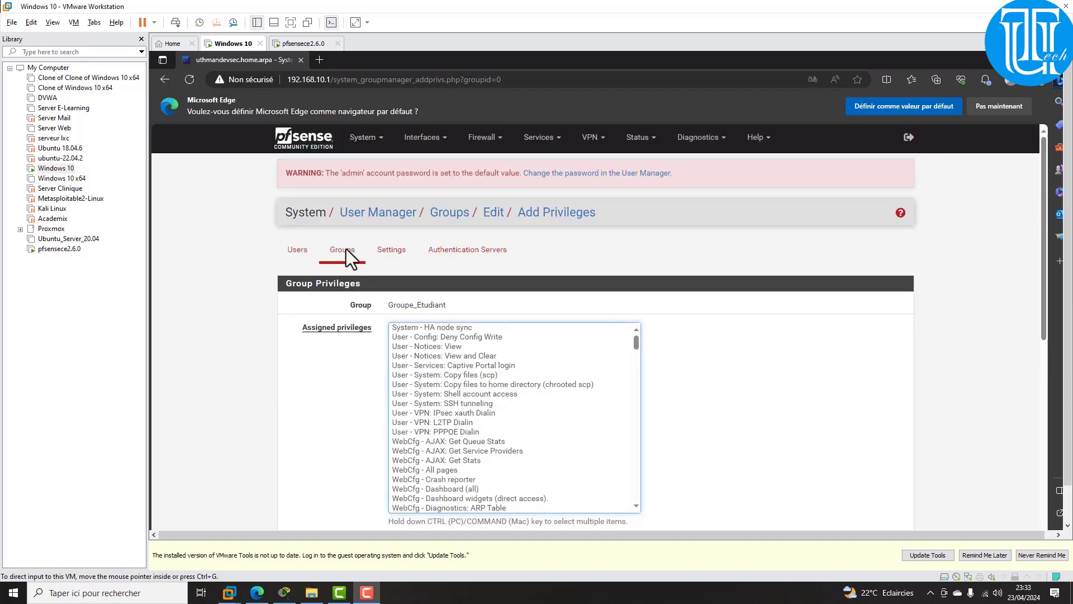
pyautogui.click(494, 412)
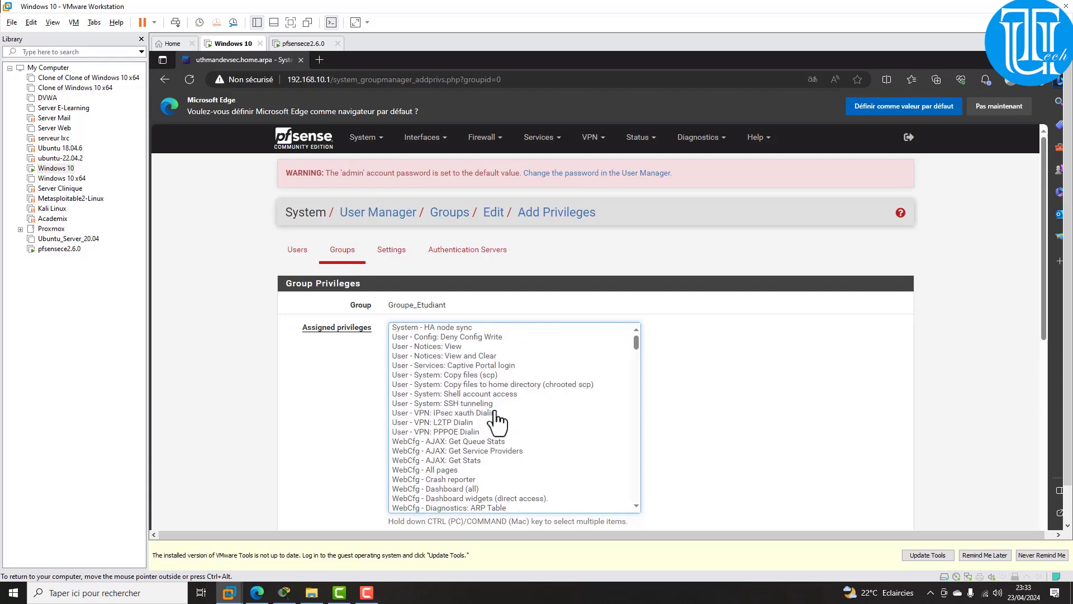
# Step: Grant the 'User - Services: Captive Portal login' privilege and save the group
pyautogui.click(453, 365)
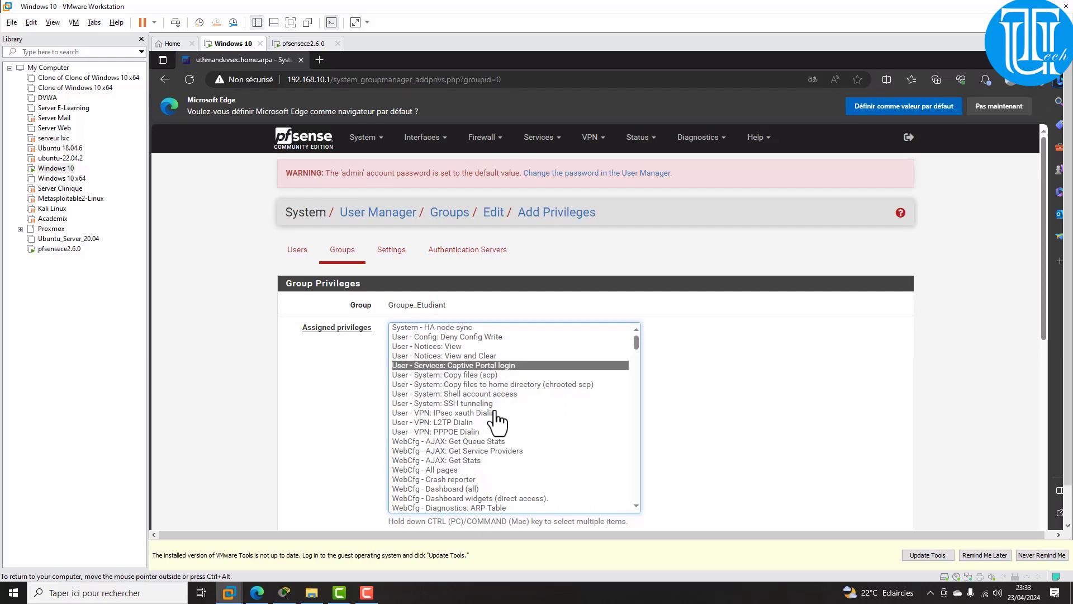
pyautogui.scroll(-2, 496, 422)
pyautogui.scroll(2, 497, 422)
pyautogui.scroll(-8, 496, 422)
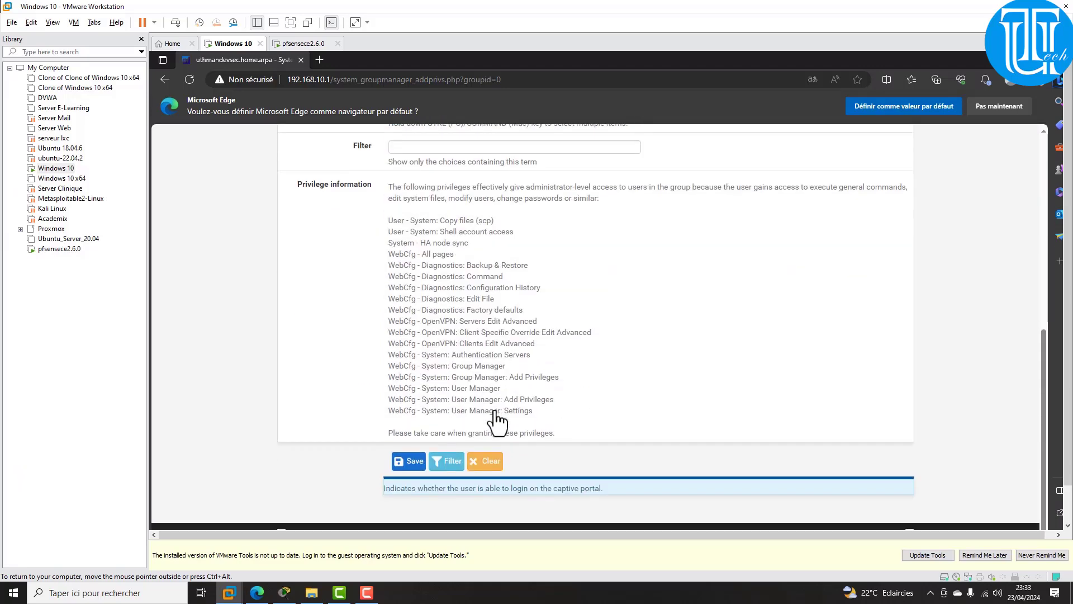
pyautogui.scroll(5, 497, 422)
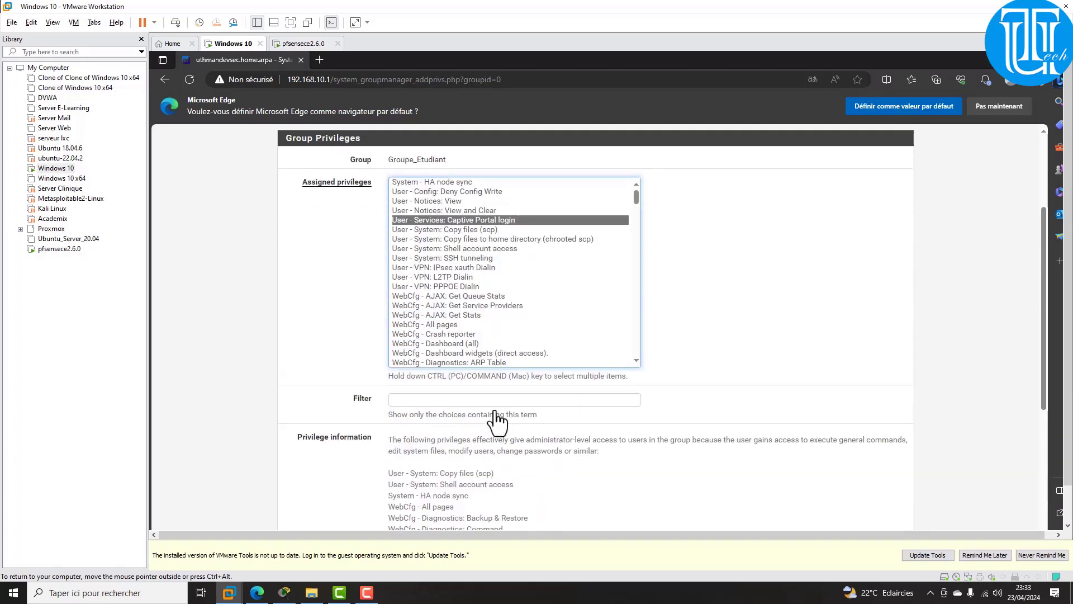
pyautogui.scroll(-5, 497, 422)
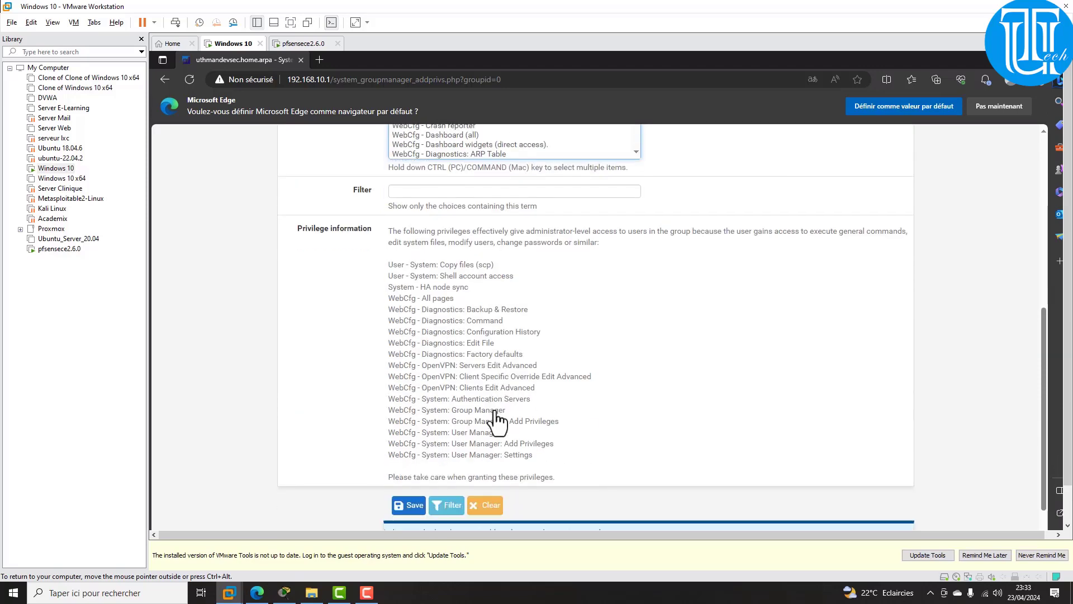
pyautogui.click(408, 461)
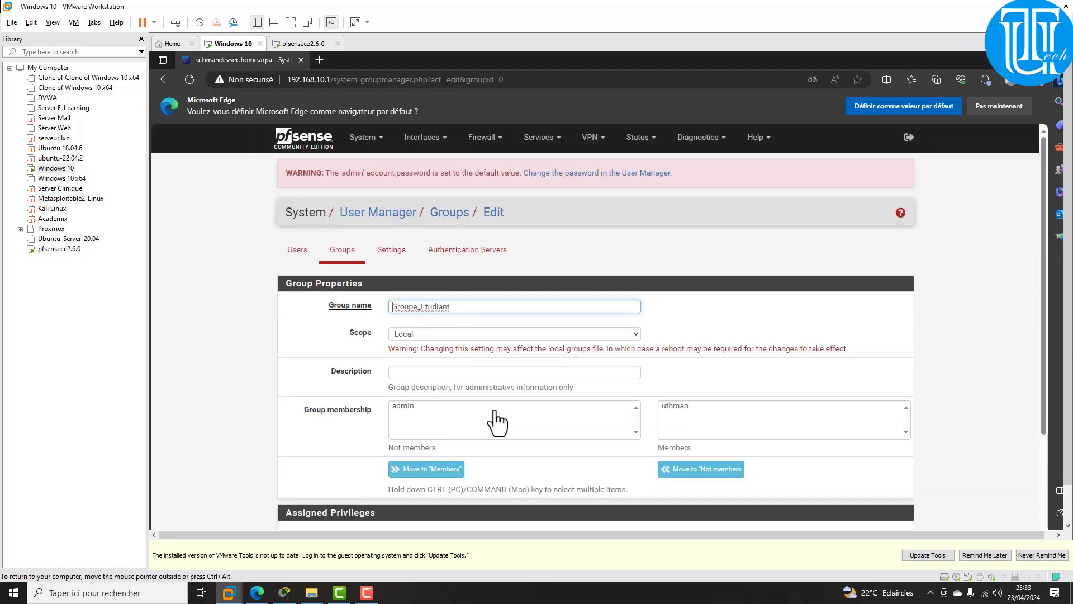
pyautogui.scroll(-2, 497, 423)
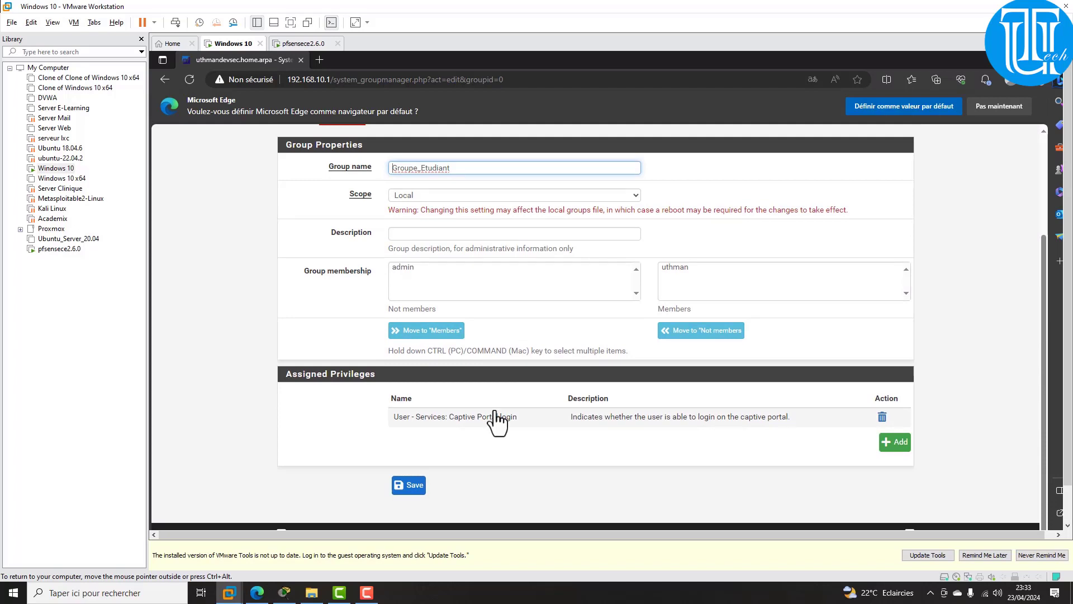
pyautogui.press('Return')
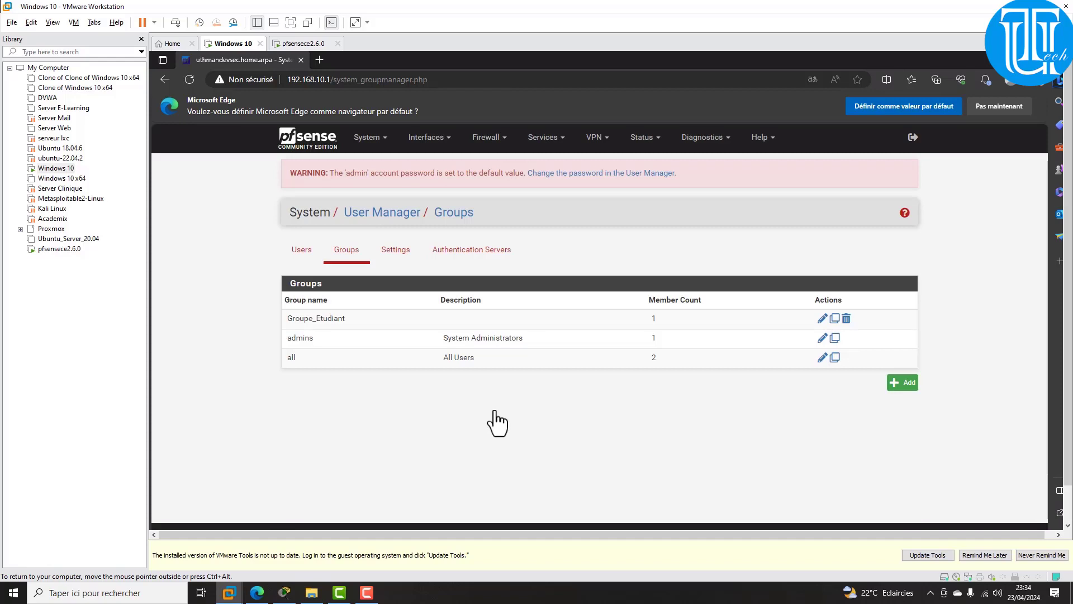
# Step: Go to Services > Captive Portal and start a new zone
pyautogui.click(547, 137)
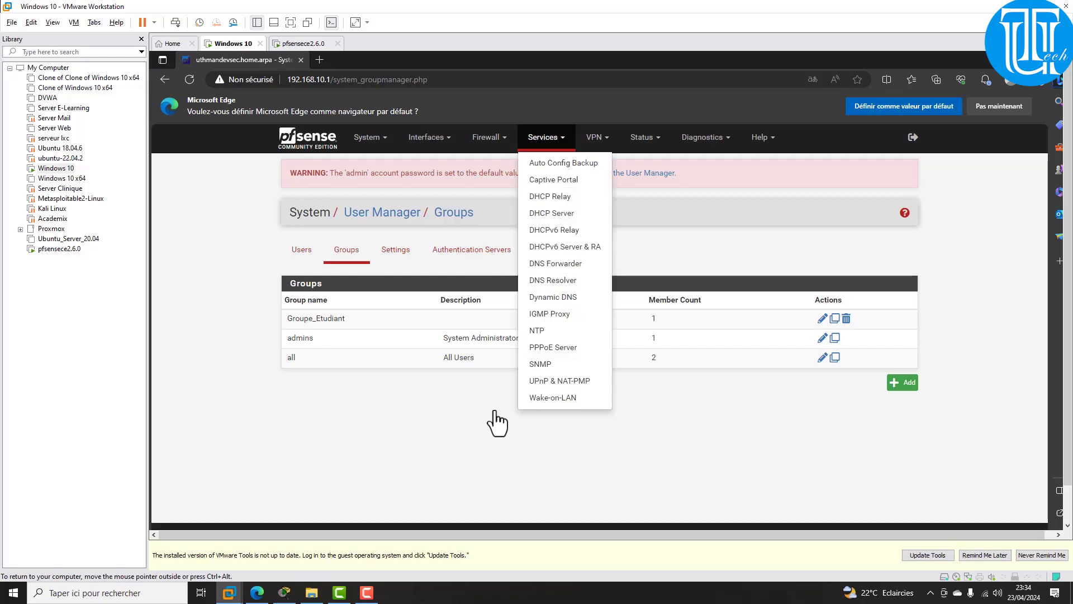
pyautogui.click(554, 180)
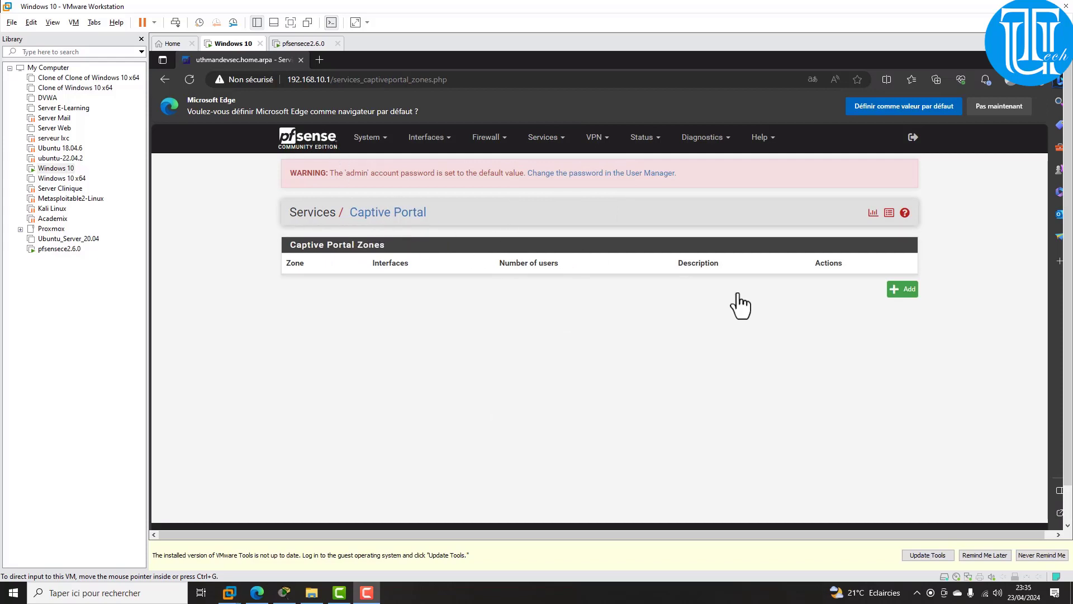
pyautogui.click(900, 289)
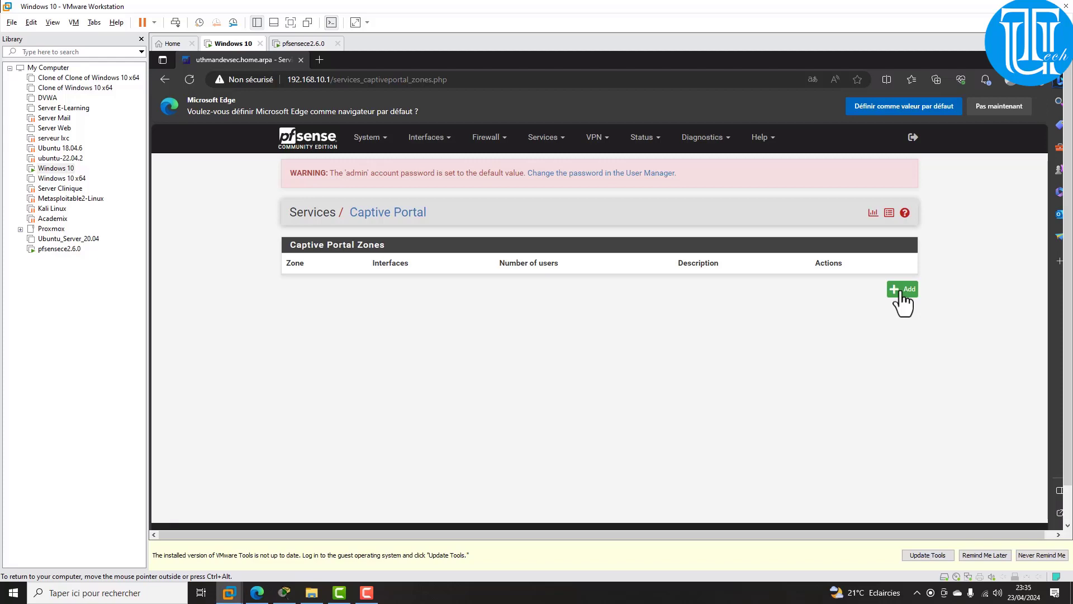
pyautogui.click(901, 291)
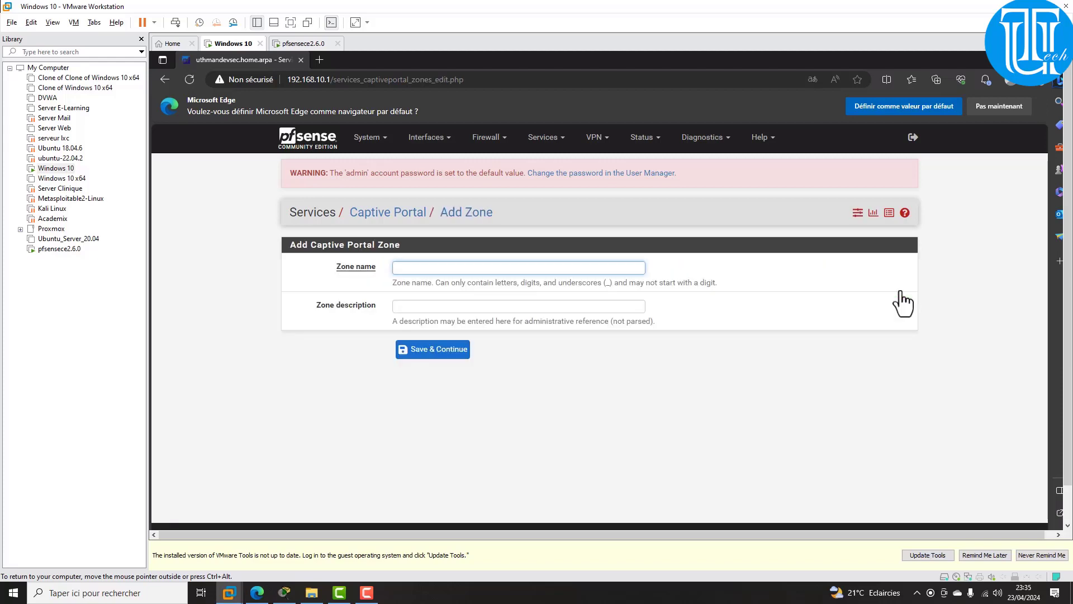
# Step: Name the zone Etudiant with description 'Authentification des Etudiants' and submit it
pyautogui.write('Etudiant')
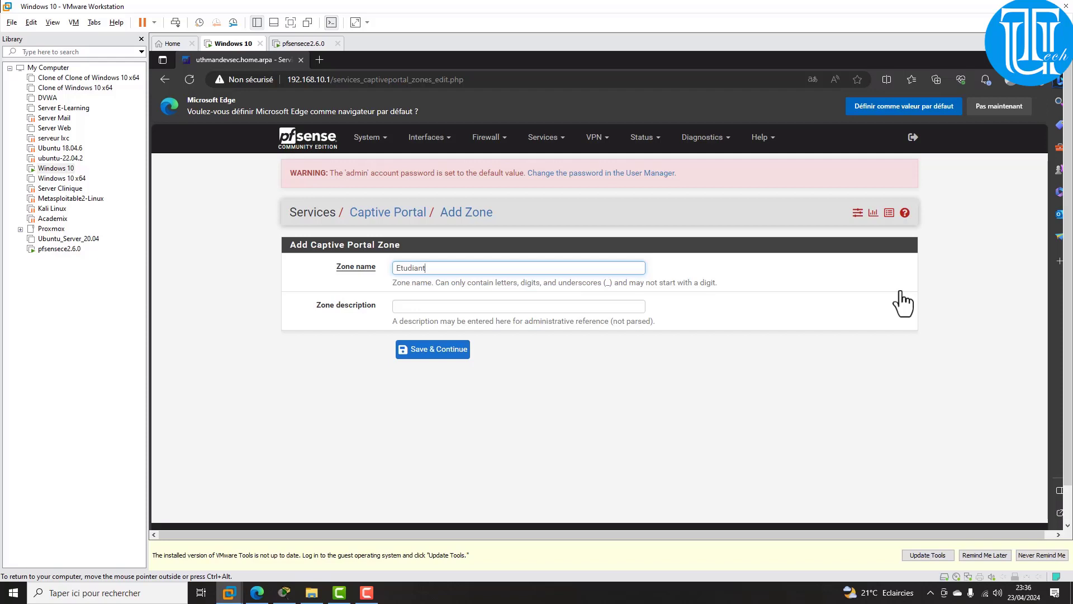
pyautogui.press('Tab')
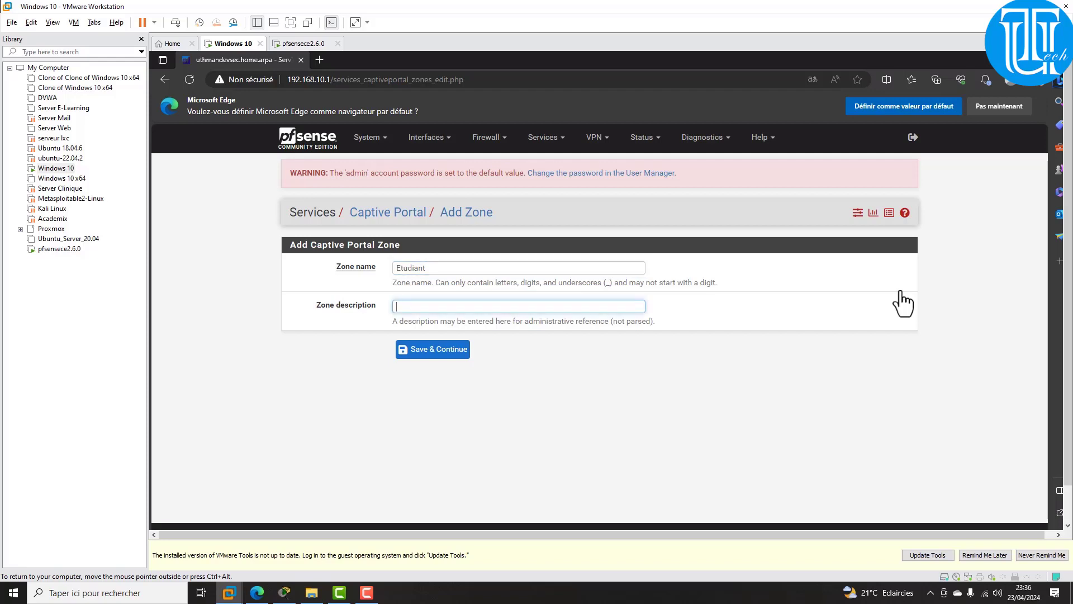
pyautogui.write('A')
pyautogui.write('utth')
pyautogui.press('BackSpace')
pyautogui.press('BackSpace')
pyautogui.write('hentification des Etud')
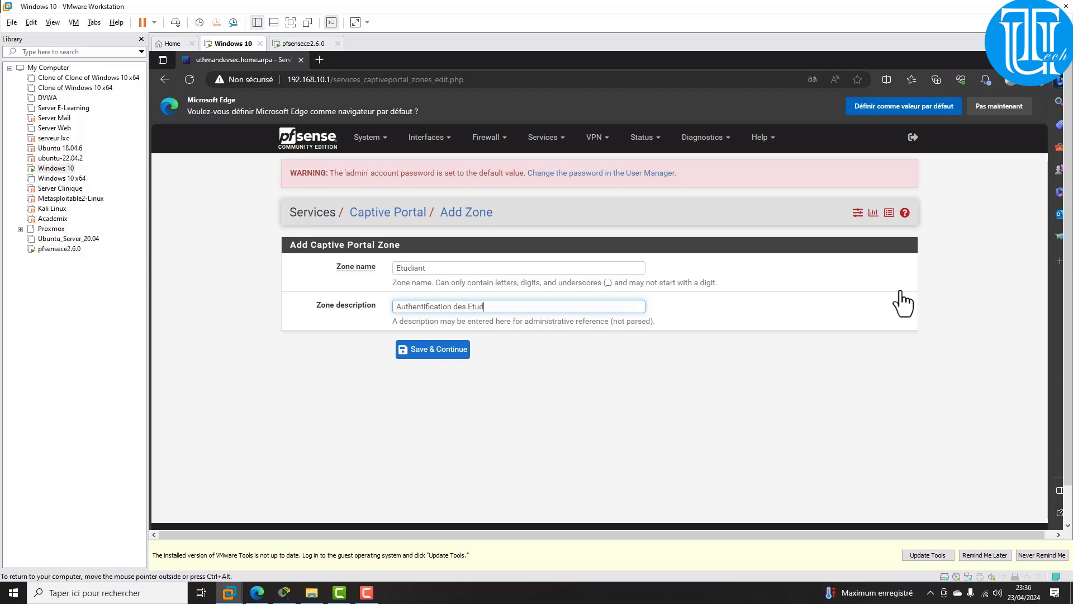
pyautogui.write('iants')
pyautogui.press('Return')
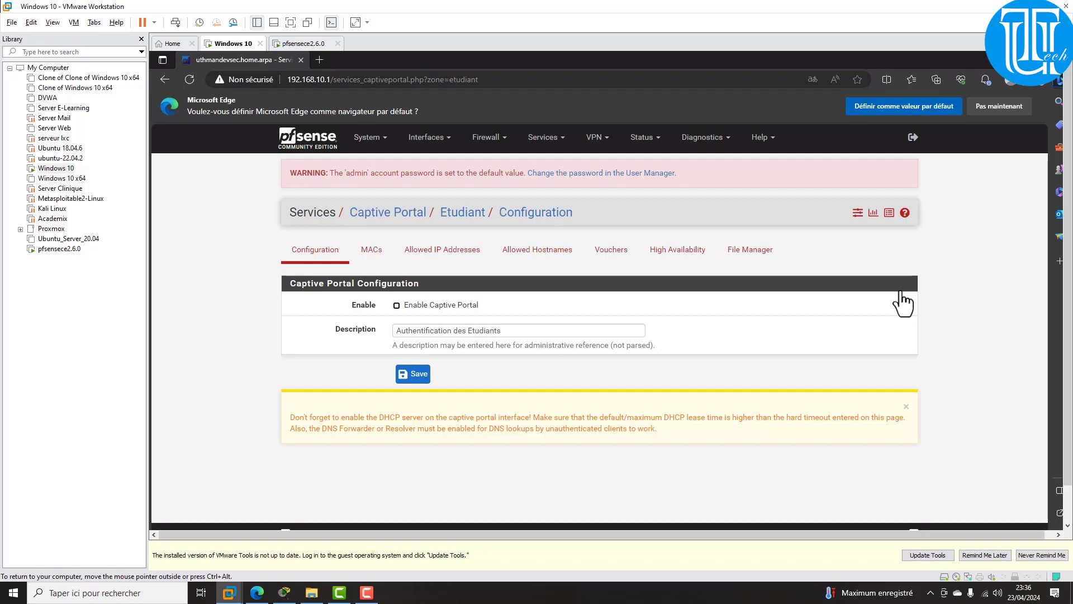
# Step: Enable the captive portal on the Etudiant zone and select LAN as its interface
pyautogui.click(396, 305)
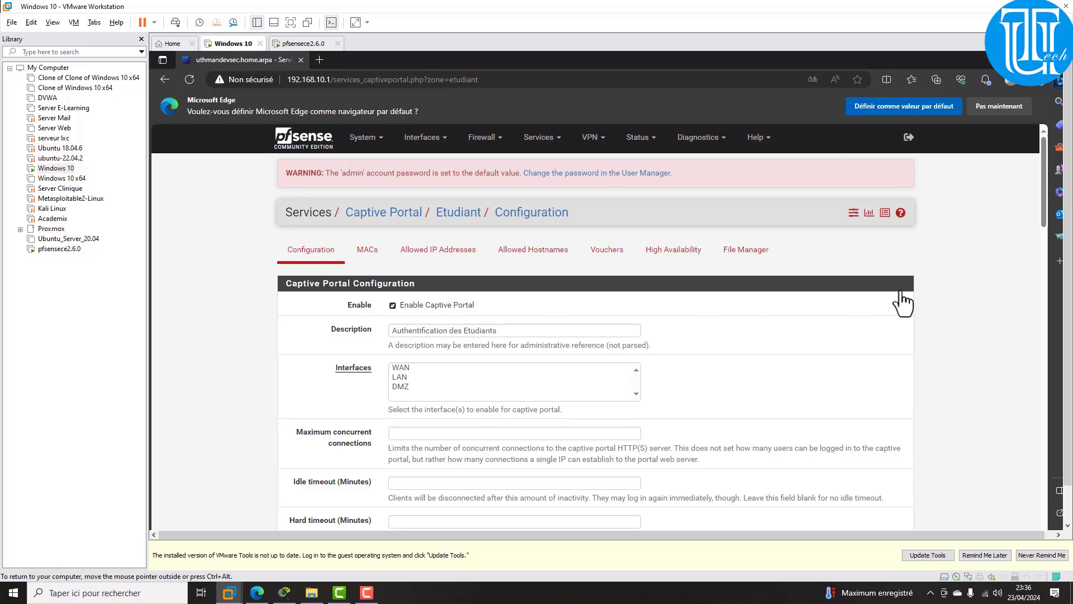
pyautogui.click(401, 387)
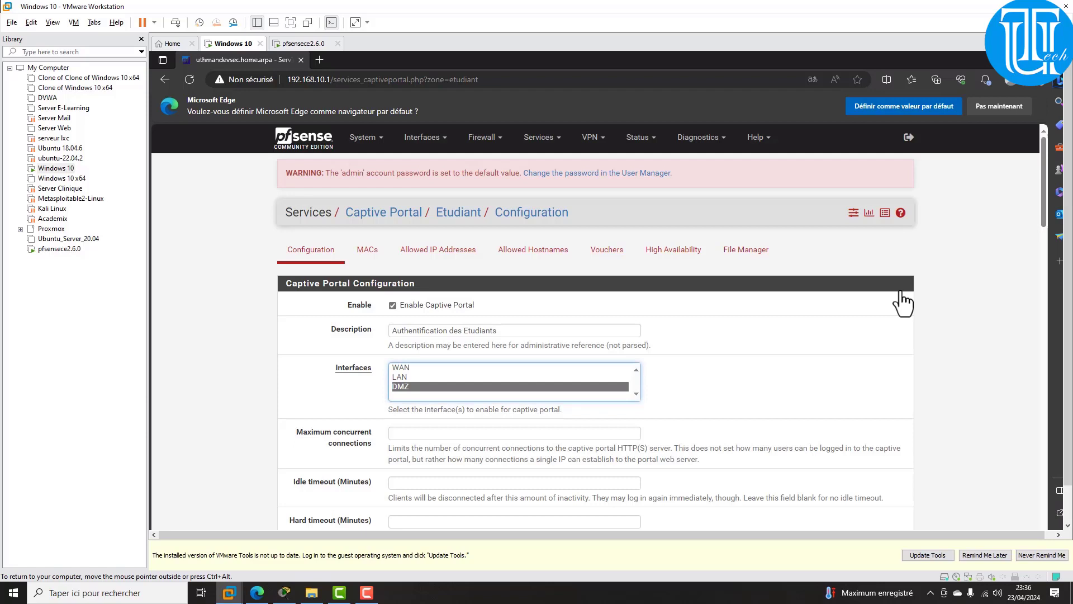
pyautogui.click(401, 368)
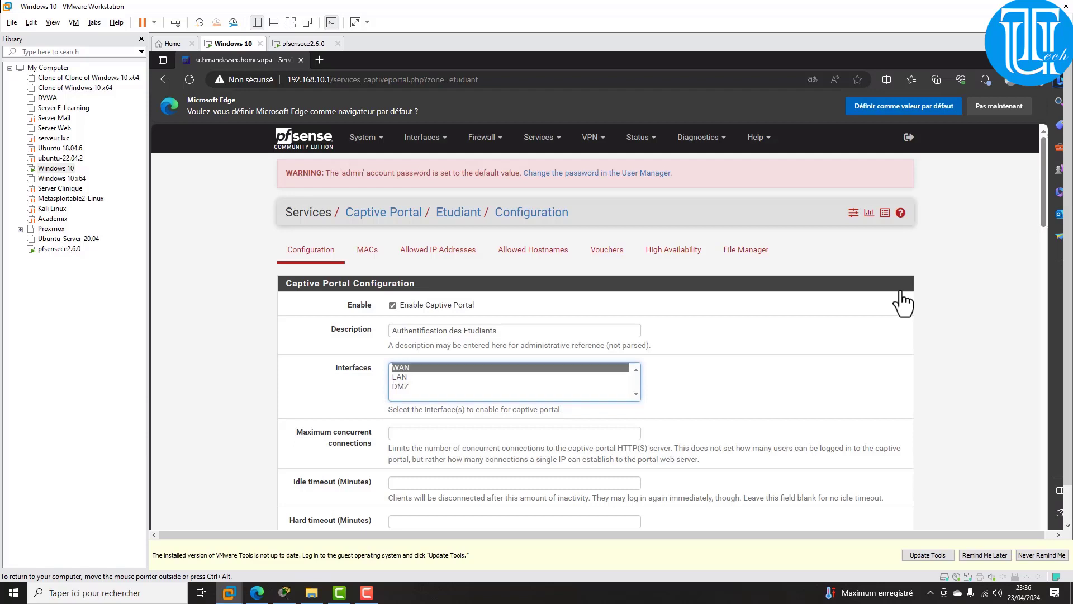
pyautogui.click(400, 377)
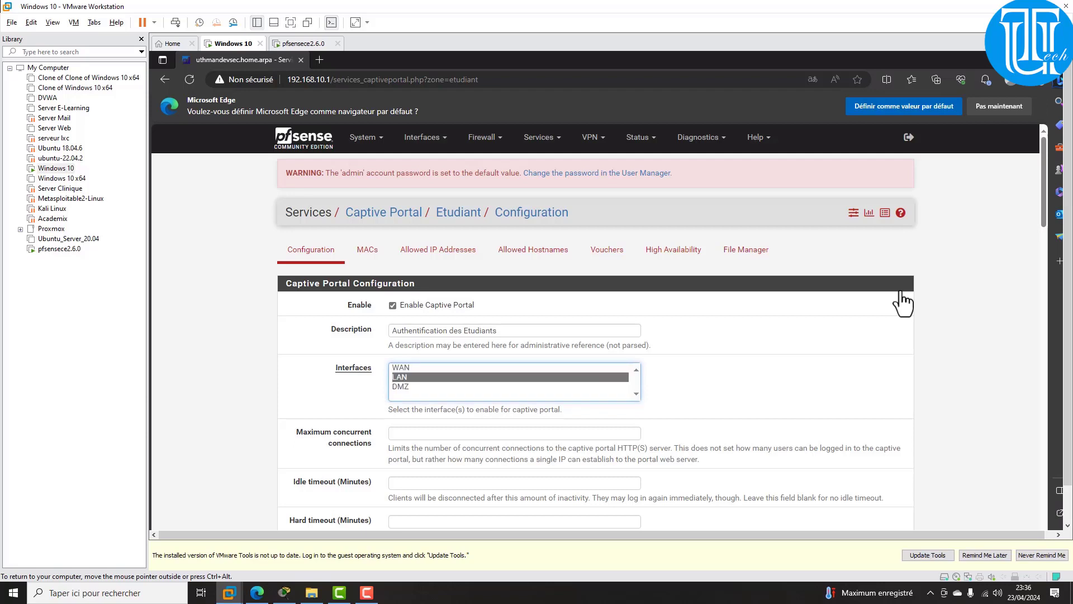
pyautogui.click(284, 592)
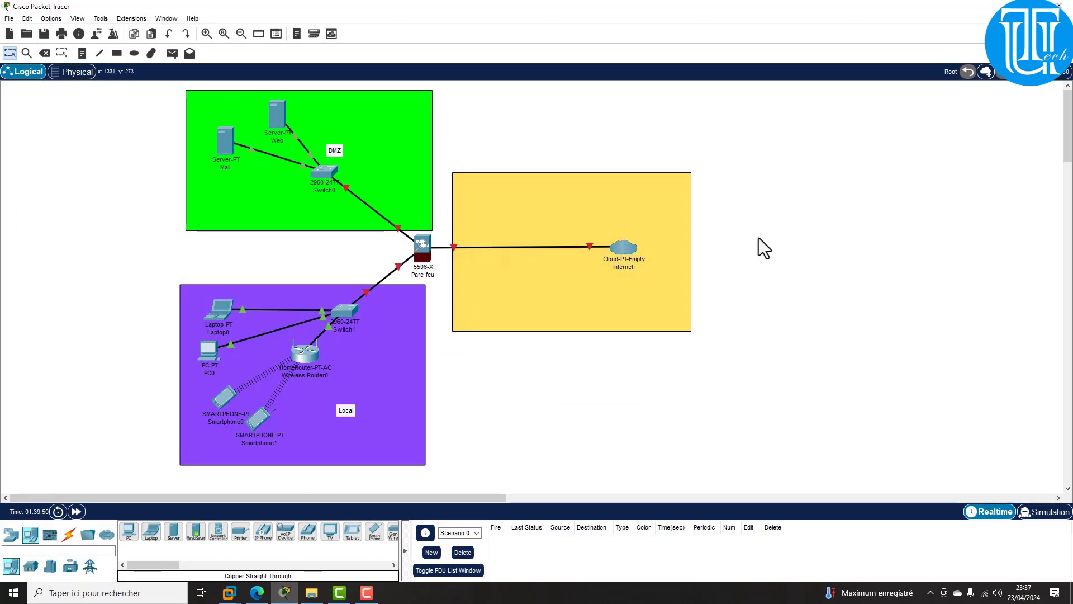
pyautogui.click(1007, 6)
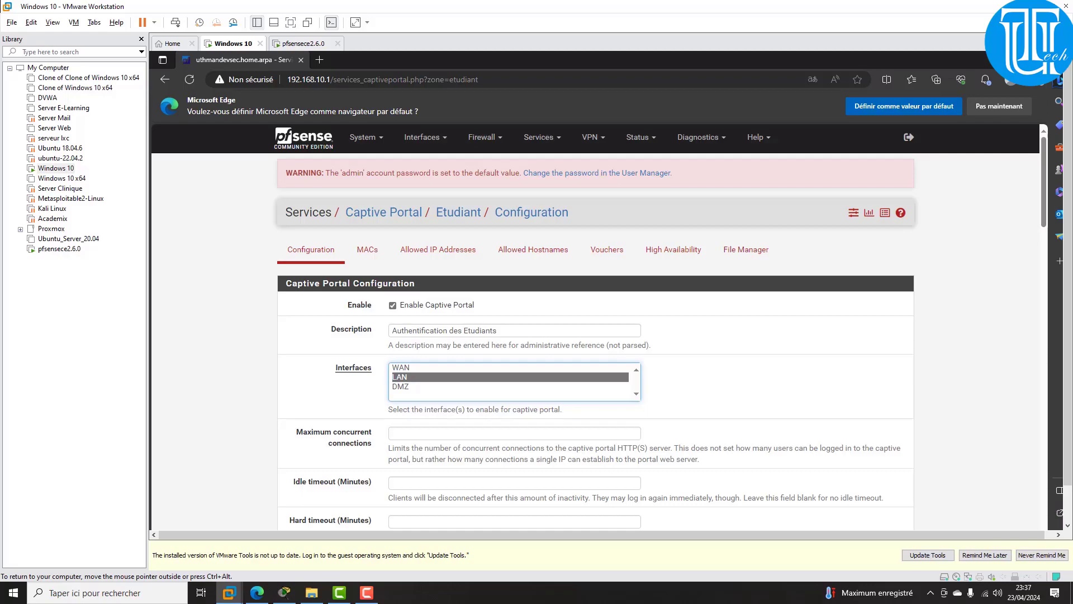
# Step: Choose Local Database as the authentication server and save the Etudiant portal settings
pyautogui.scroll(-9, 598, 327)
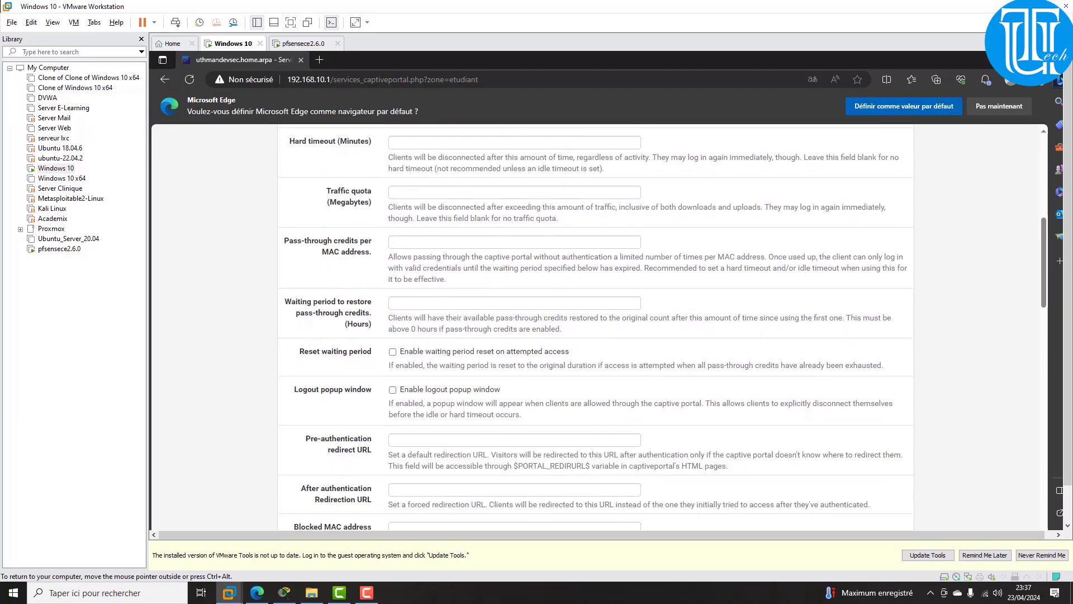
pyautogui.scroll(-15, 595, 327)
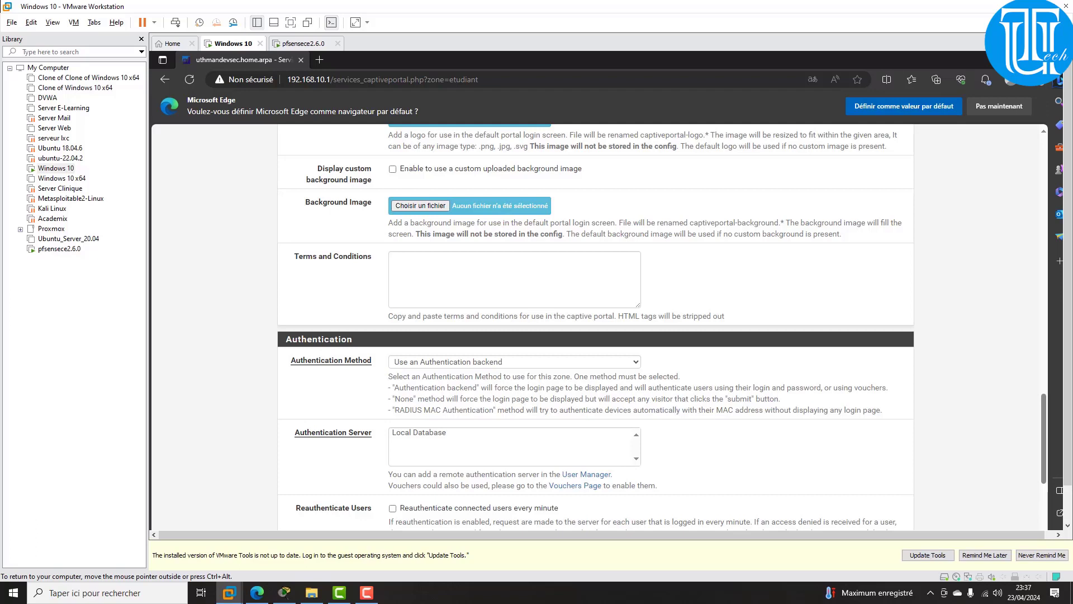
pyautogui.click(419, 433)
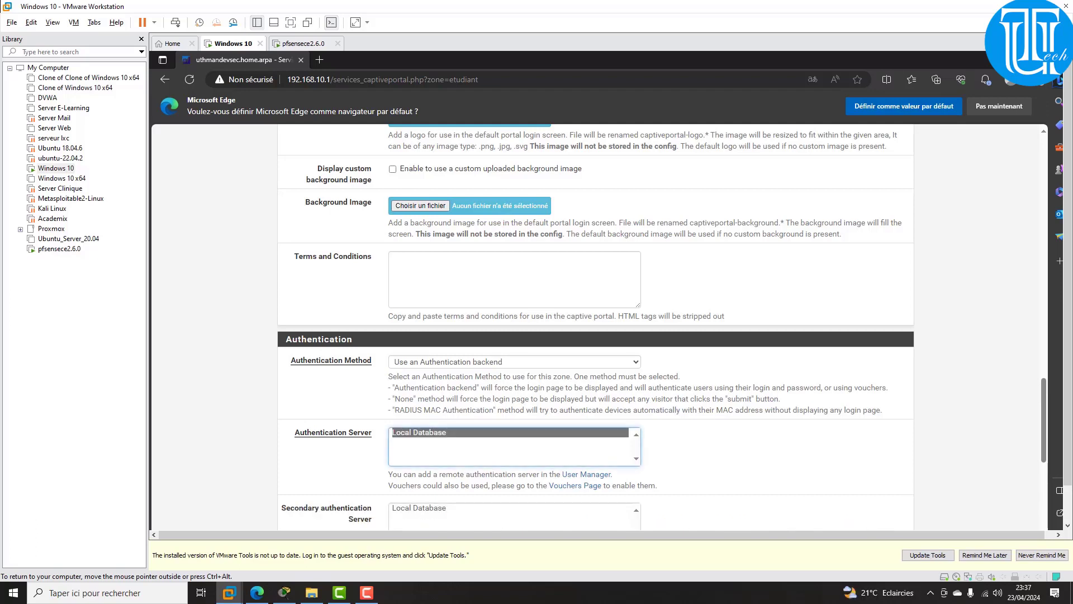
pyautogui.scroll(-3, 595, 327)
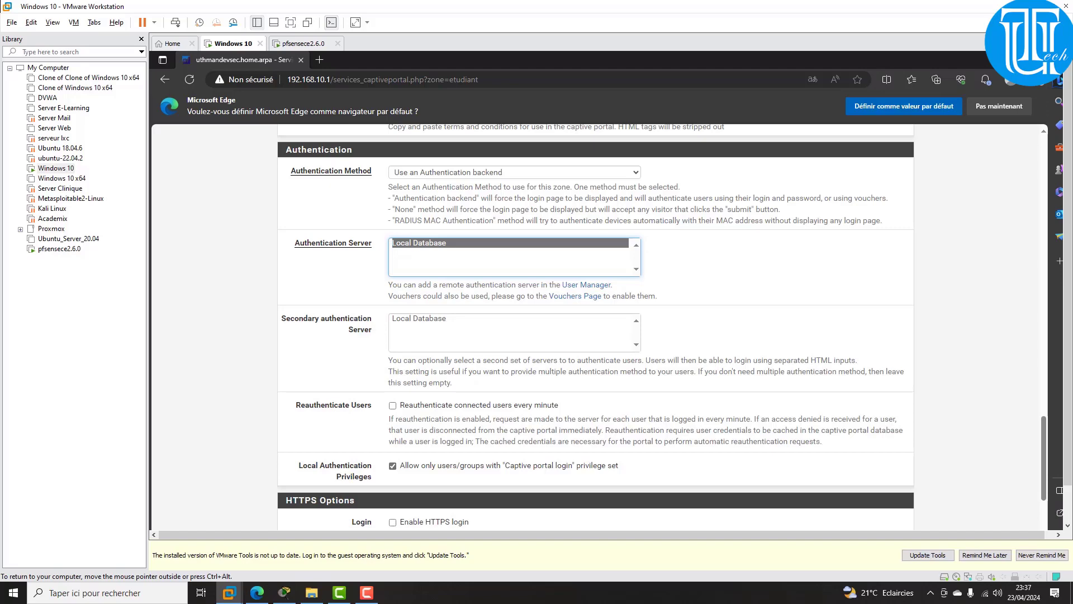
pyautogui.scroll(-2, 596, 325)
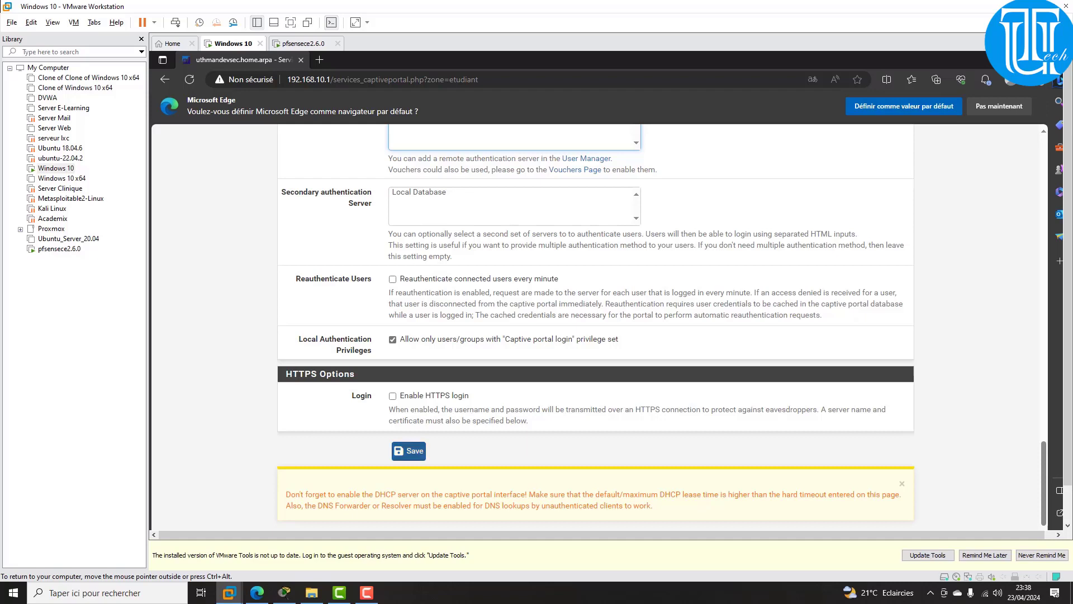
pyautogui.click(408, 451)
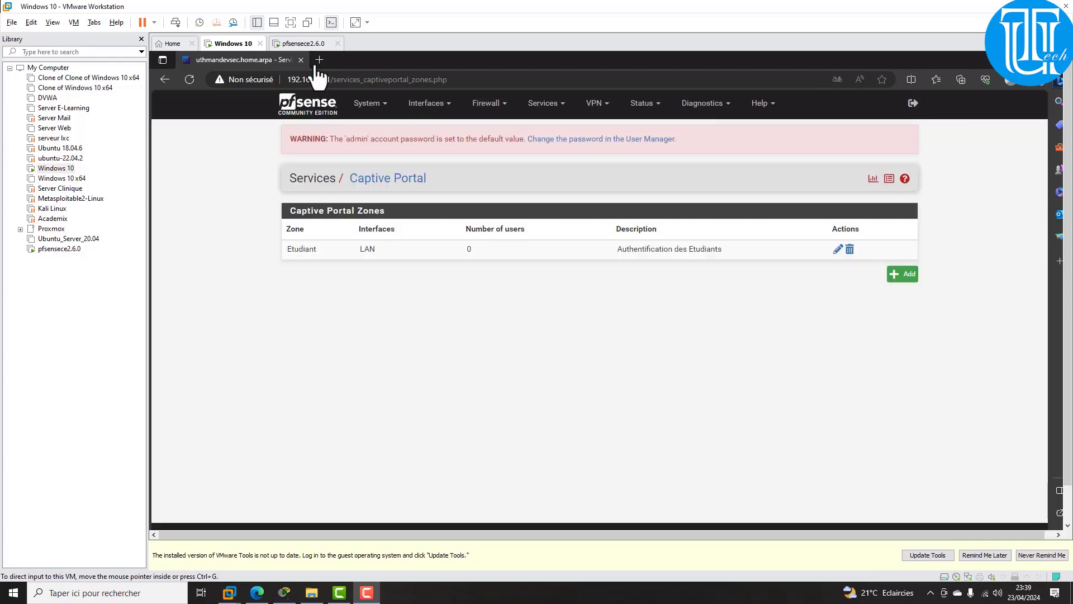
# Step: Browse to google.com in a new Edge tab on the Windows 10 guest
pyautogui.click(322, 64)
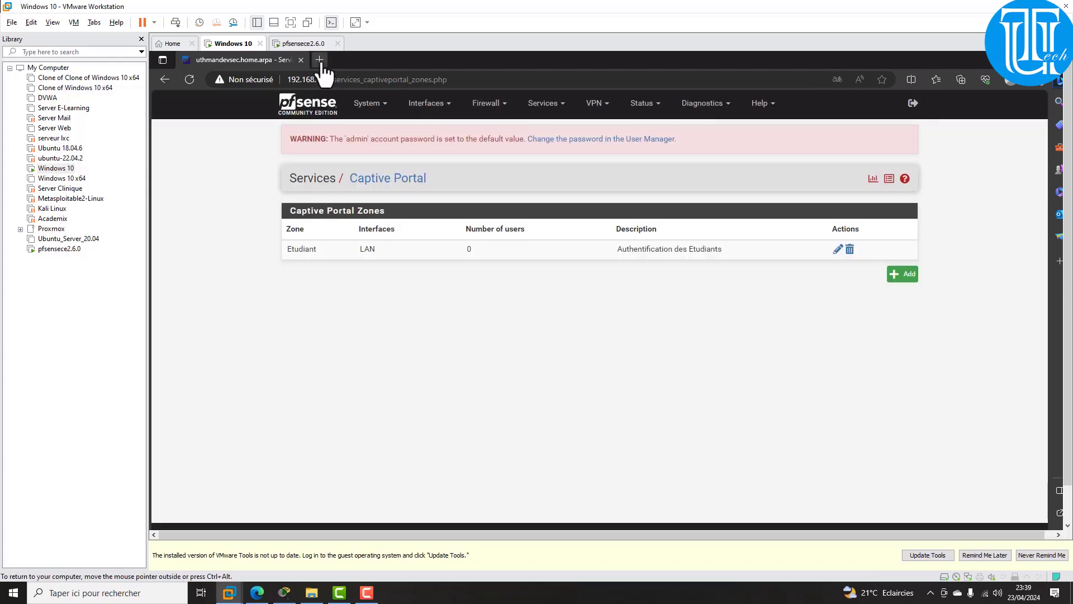
pyautogui.click(320, 60)
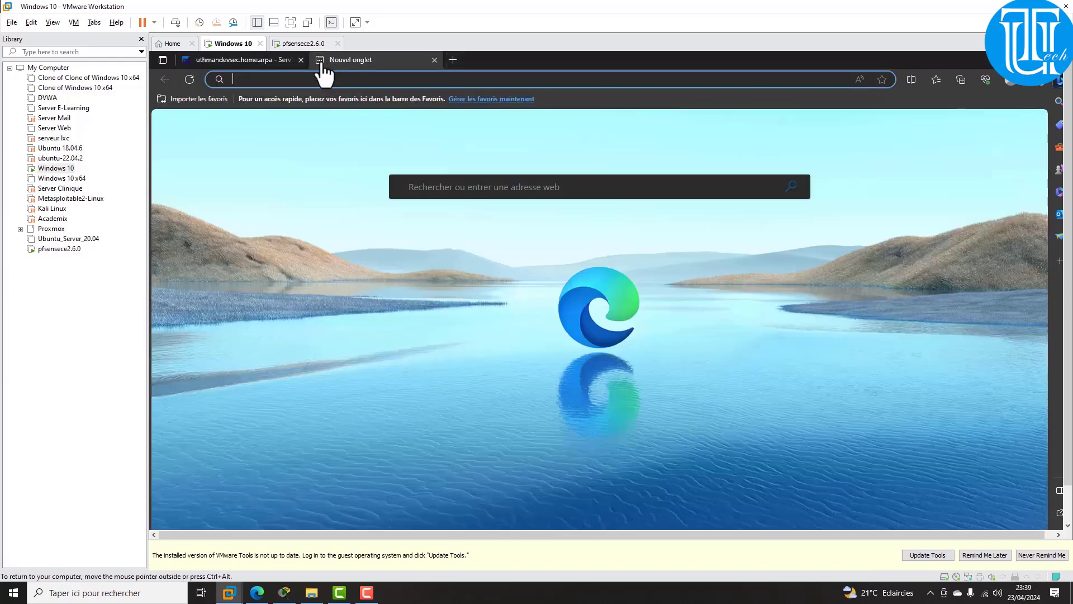
pyautogui.write('goo')
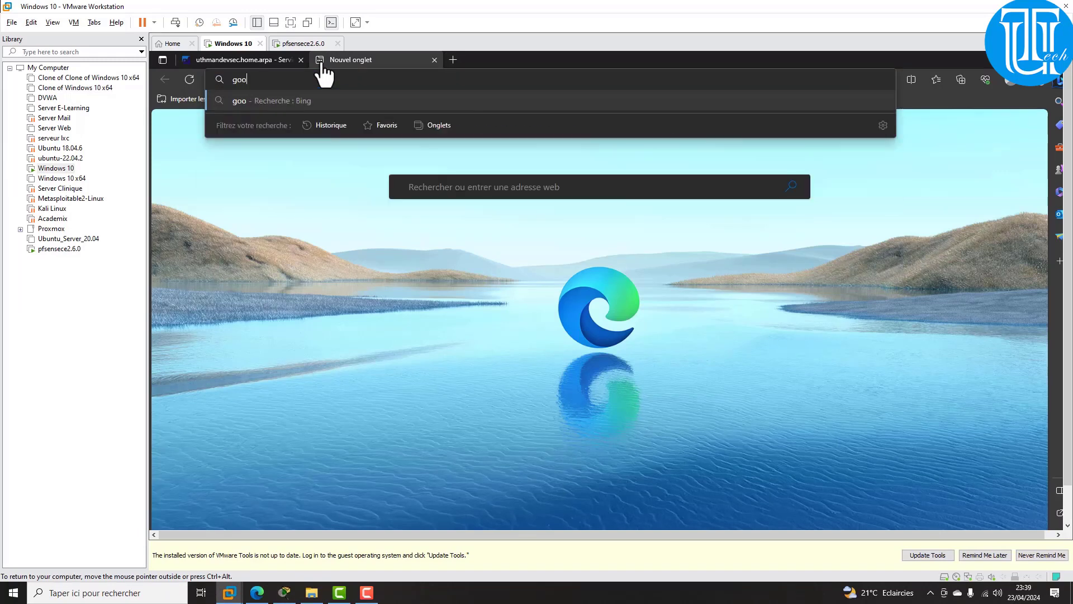
pyautogui.write('gle.com')
pyautogui.press('Return')
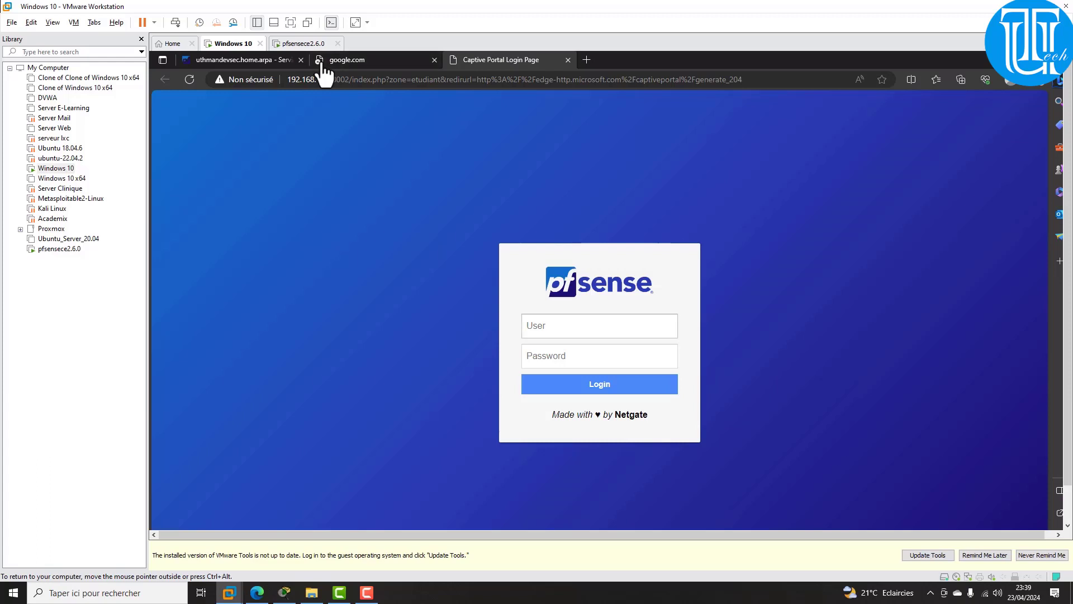
# Step: Log in to the captive portal with the new user's username and password
pyautogui.click(322, 63)
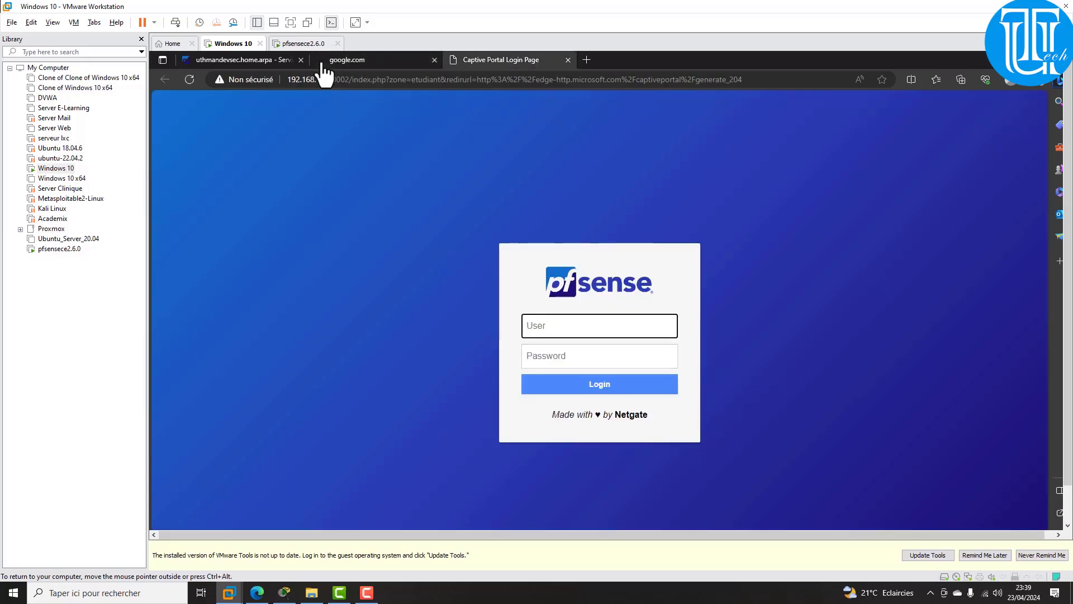
pyautogui.write('uthman')
pyautogui.press('Tab')
pyautogui.write('****')
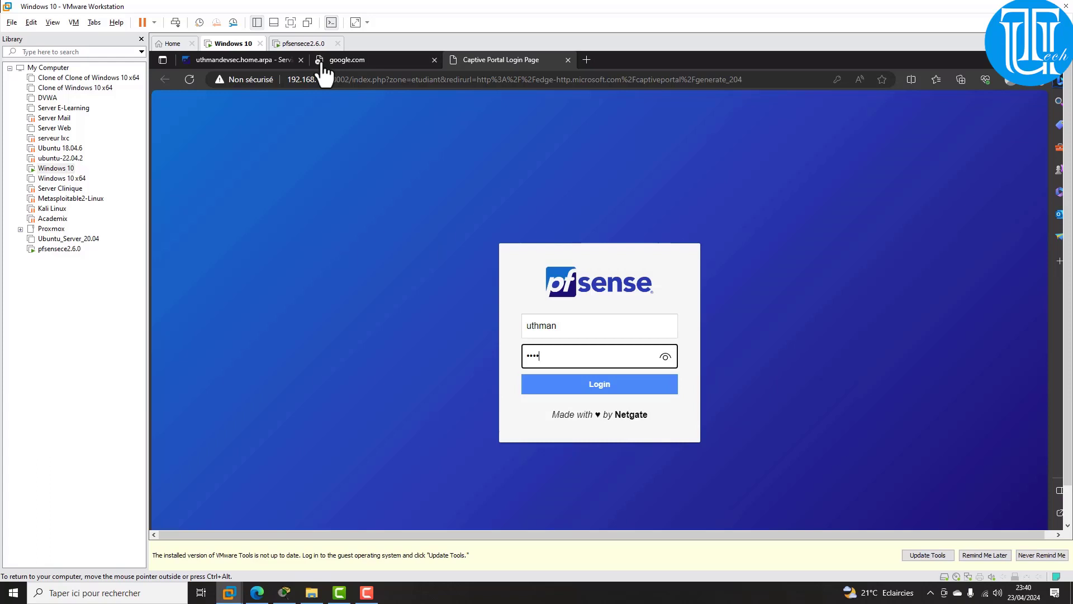
pyautogui.press('Return')
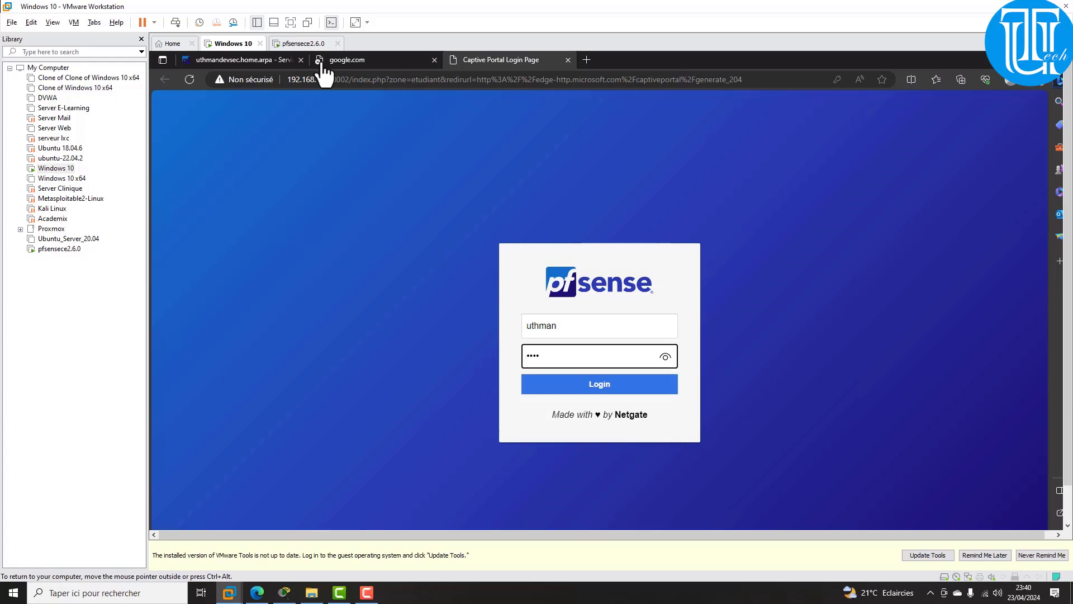
pyautogui.press('Return')
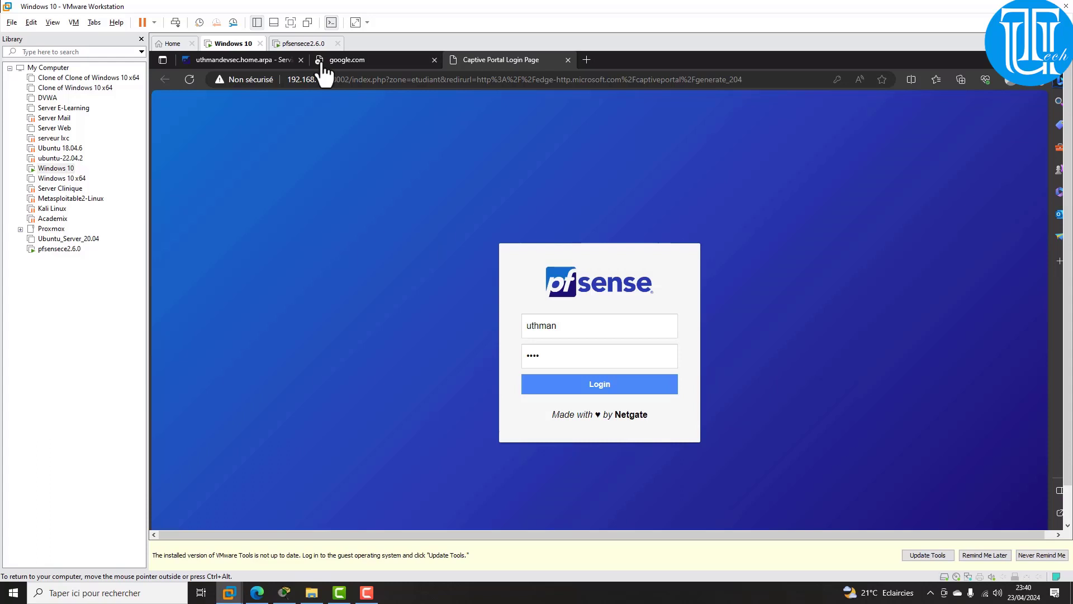
pyautogui.click(600, 384)
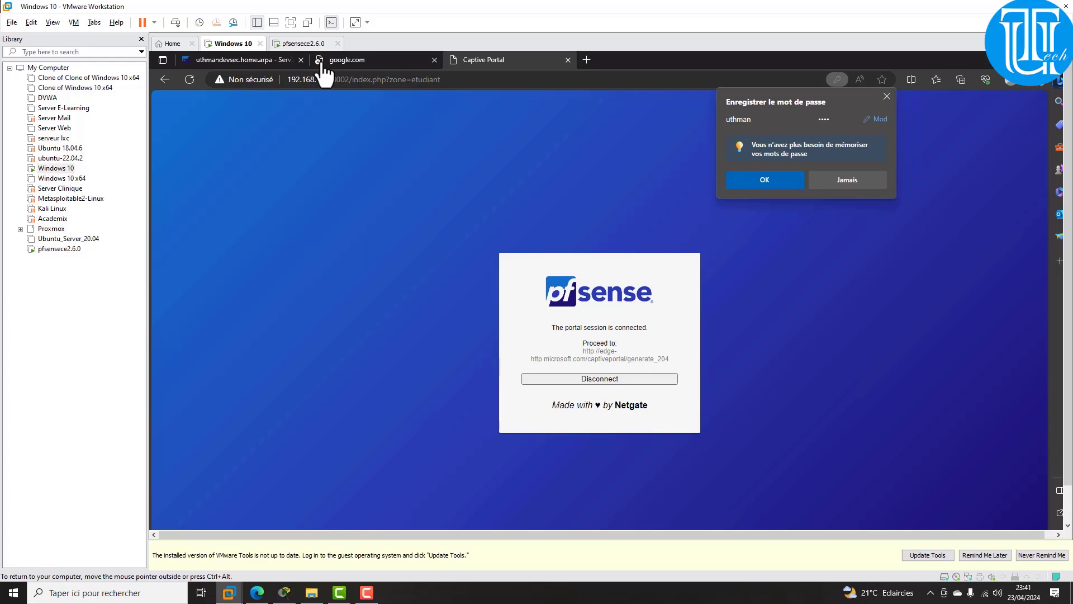
# Step: Reload the google.com tab to confirm the Google home page loads
pyautogui.click(322, 63)
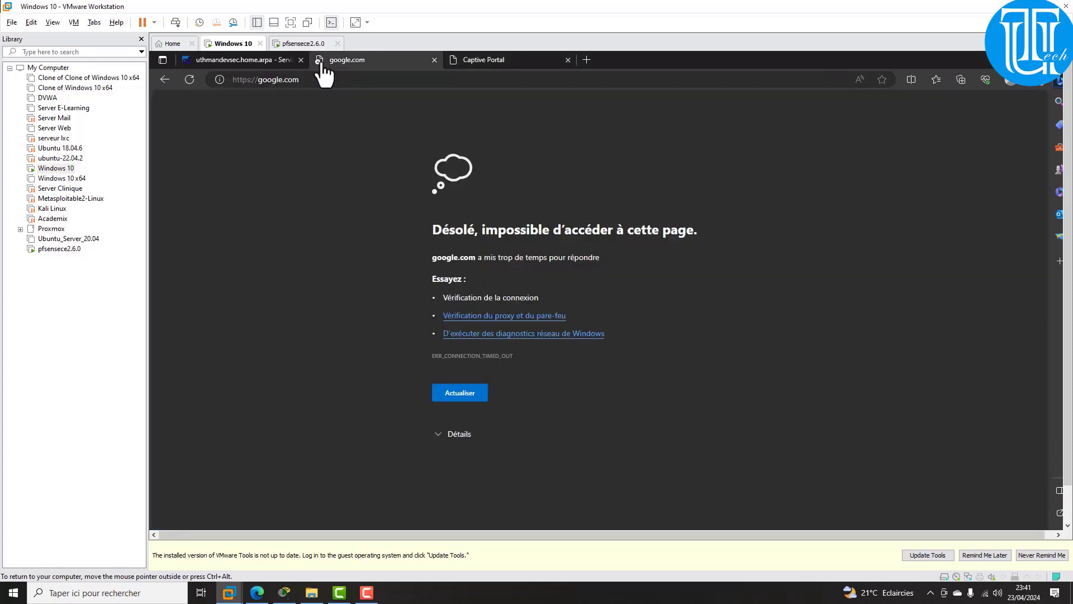
pyautogui.click(189, 79)
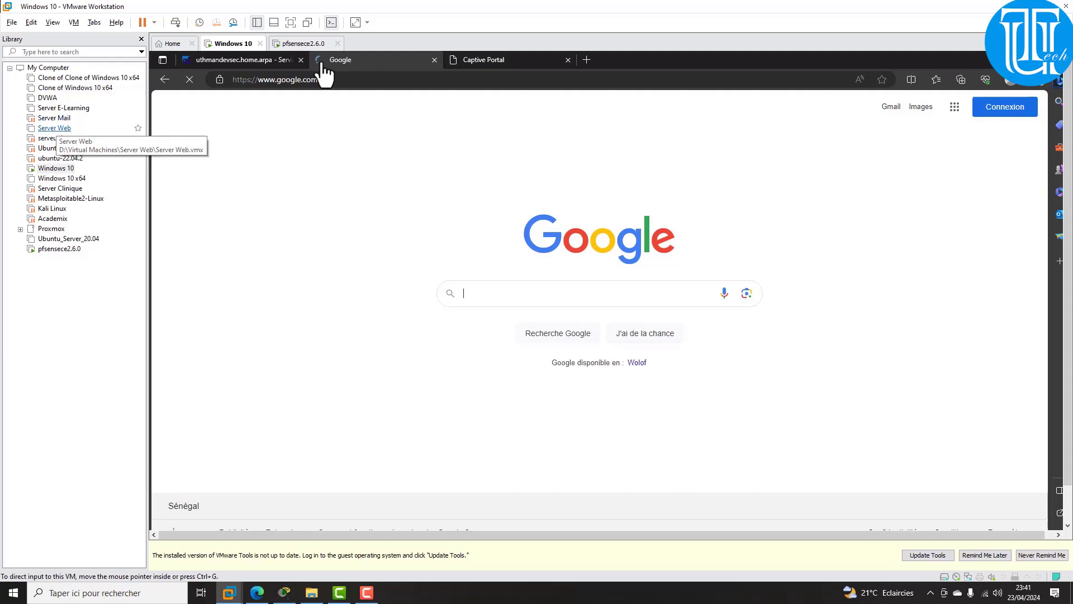
# Step: Set the Server Web VM's network adapter to Custom VMnet11 and verify the change
pyautogui.click(54, 128)
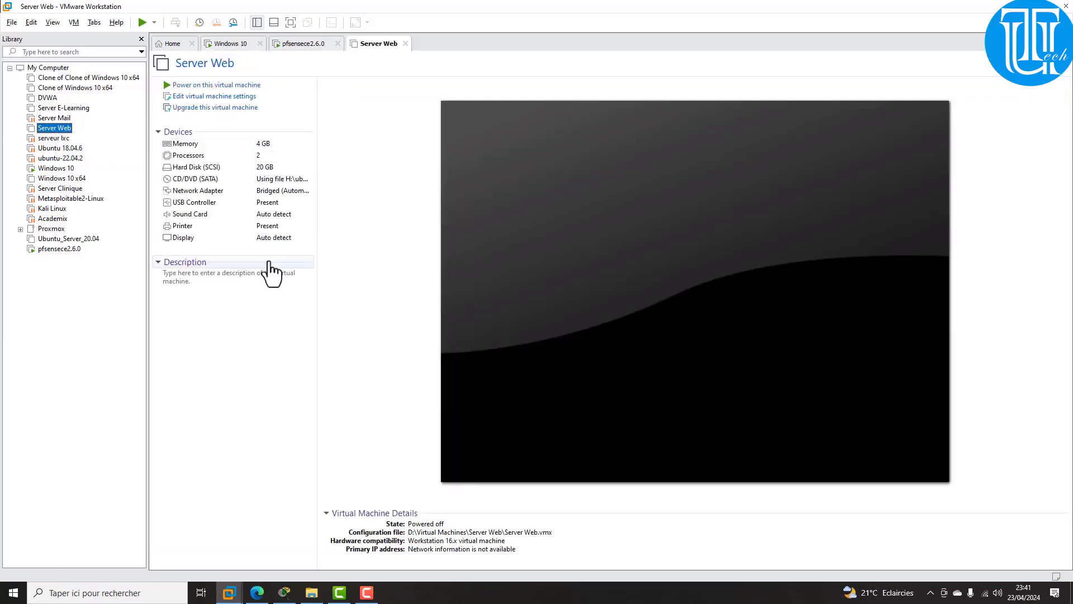
pyautogui.click(280, 193)
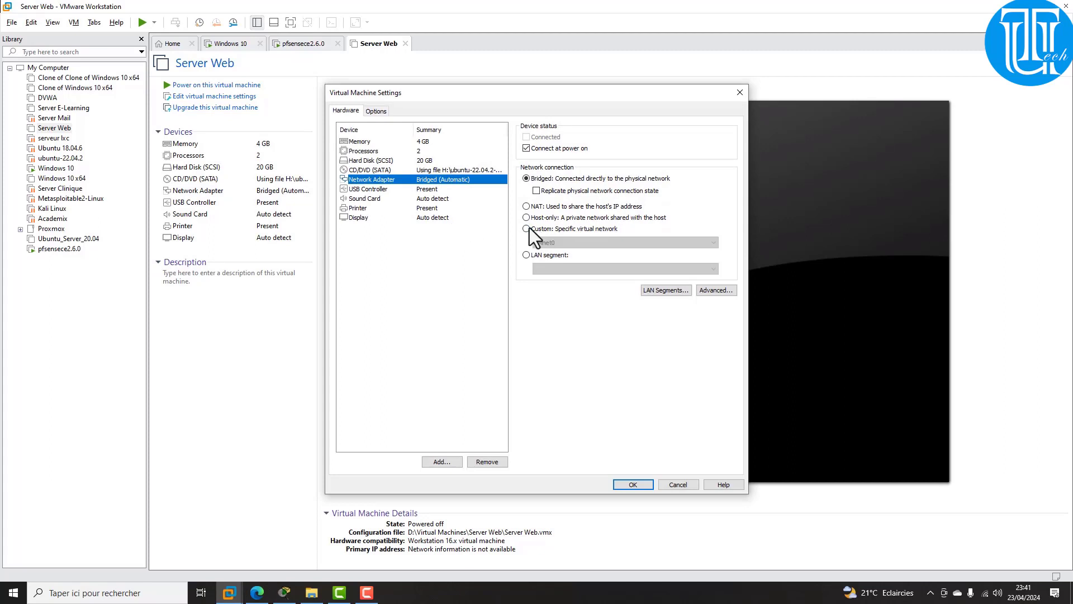
pyautogui.click(529, 228)
pyautogui.click(545, 245)
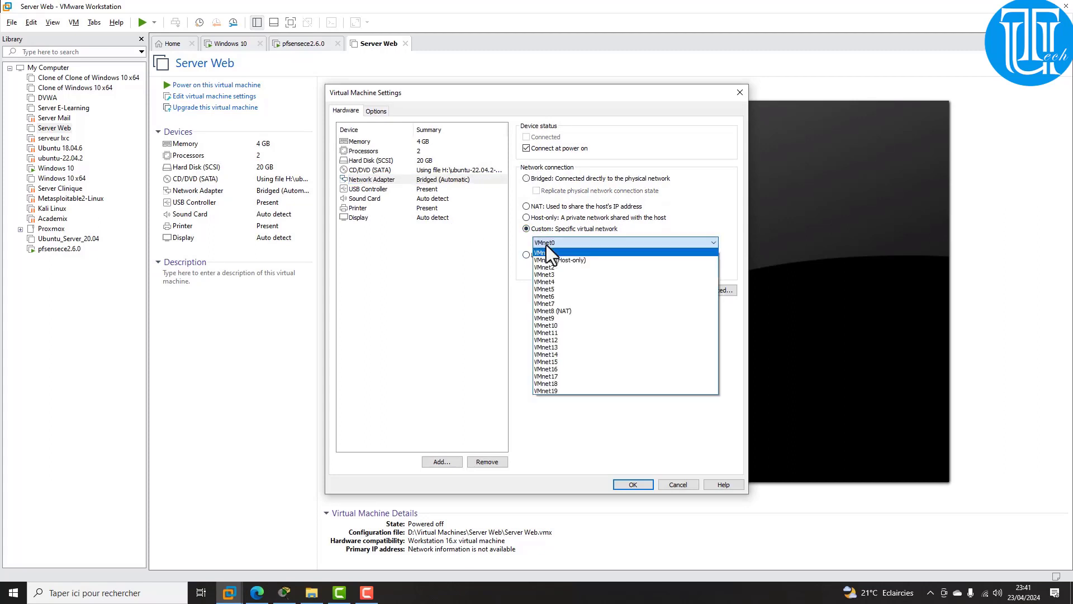
pyautogui.click(565, 333)
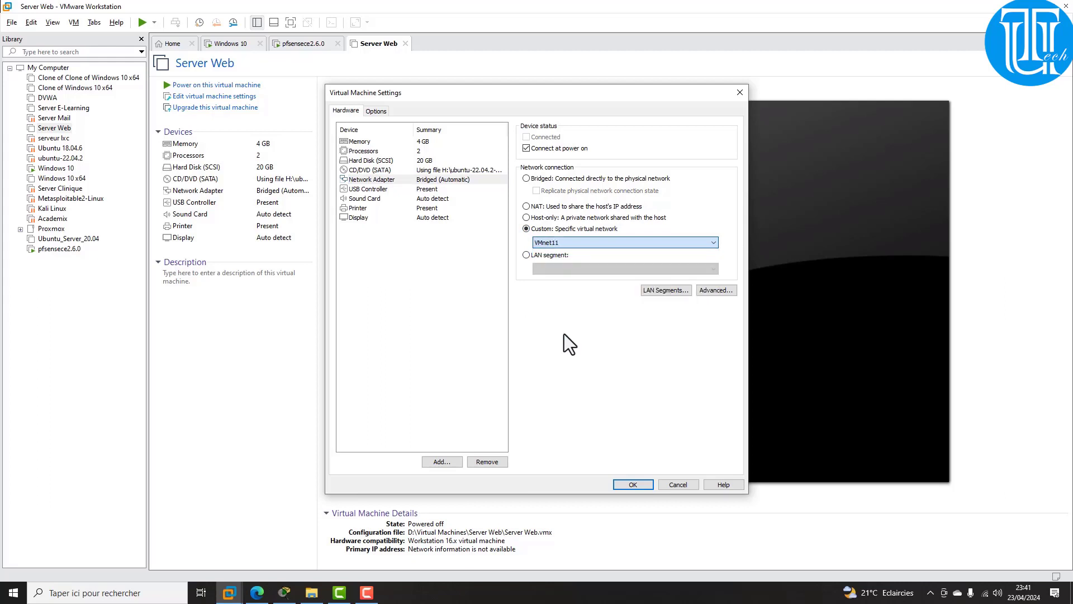
pyautogui.click(632, 484)
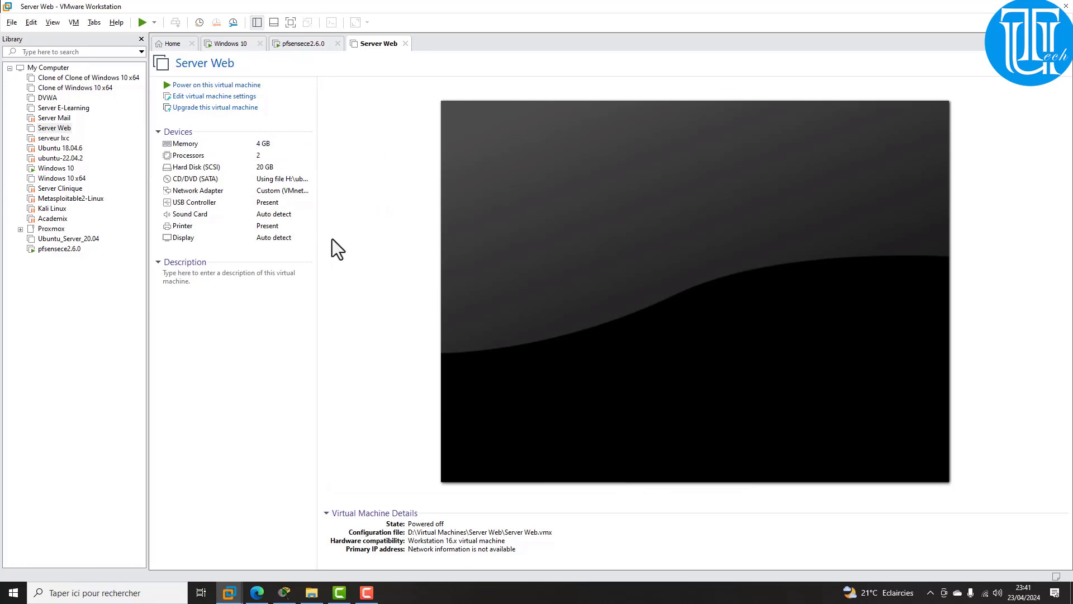
pyautogui.click(248, 196)
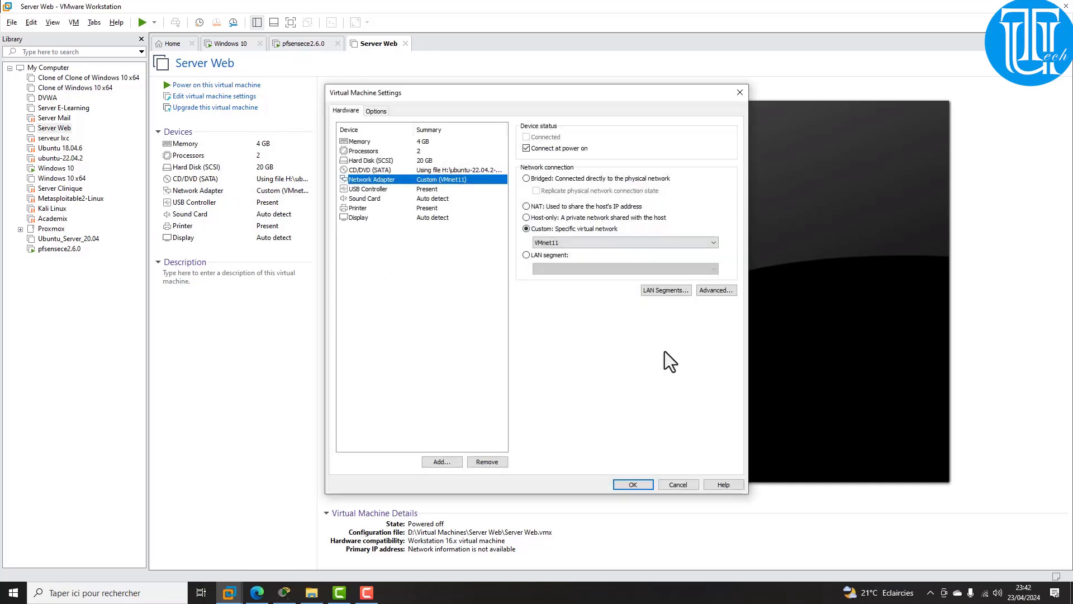
pyautogui.click(619, 485)
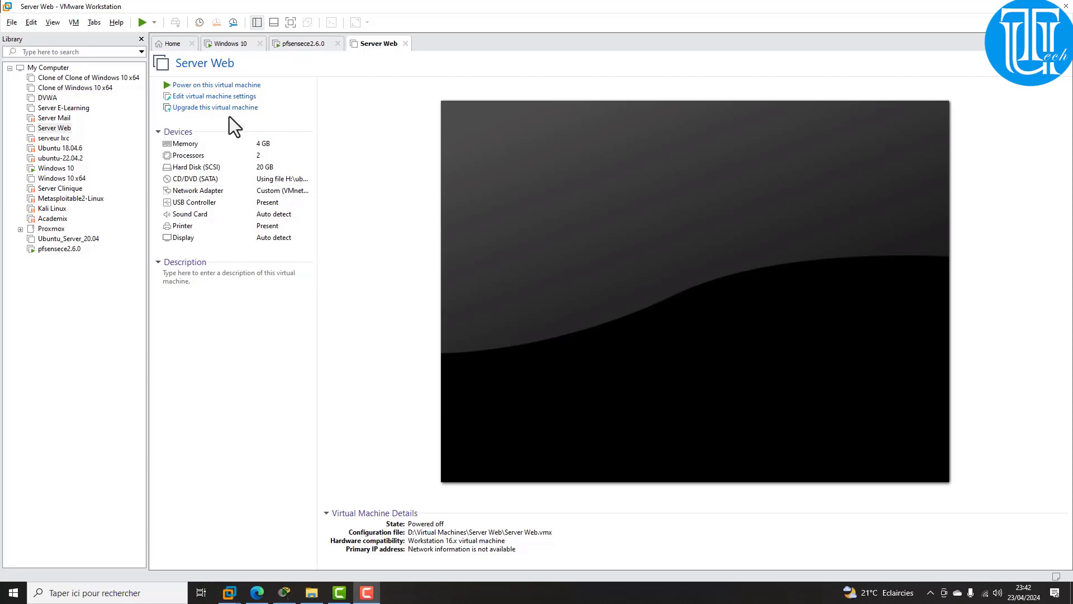
# Step: Power on the Server Web VM and open Ubuntu's Paramètres filaire from the system menu
pyautogui.click(207, 85)
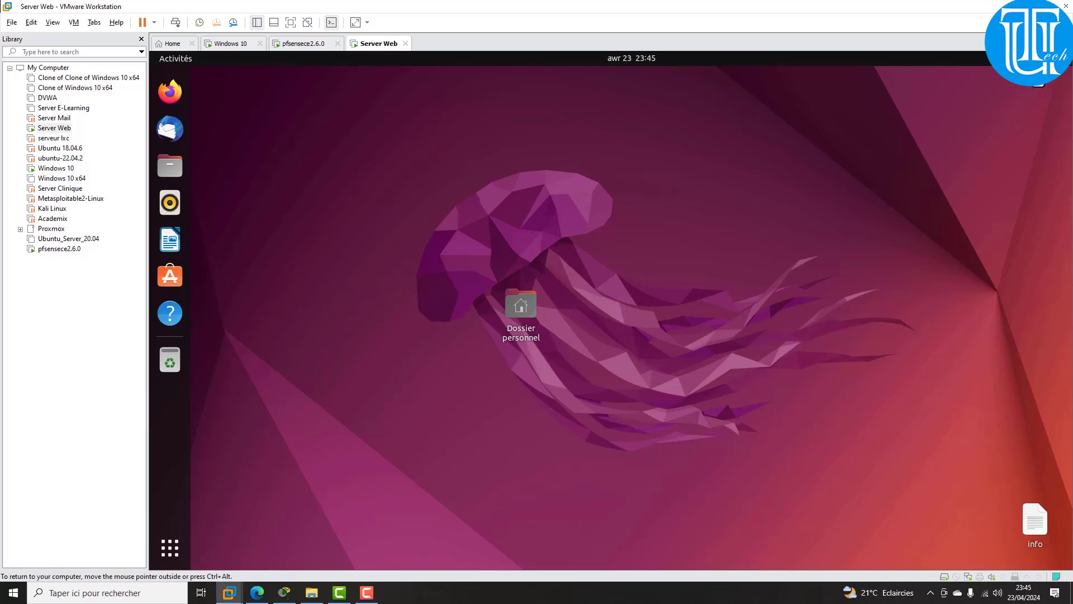
pyautogui.click(1044, 58)
pyautogui.click(970, 111)
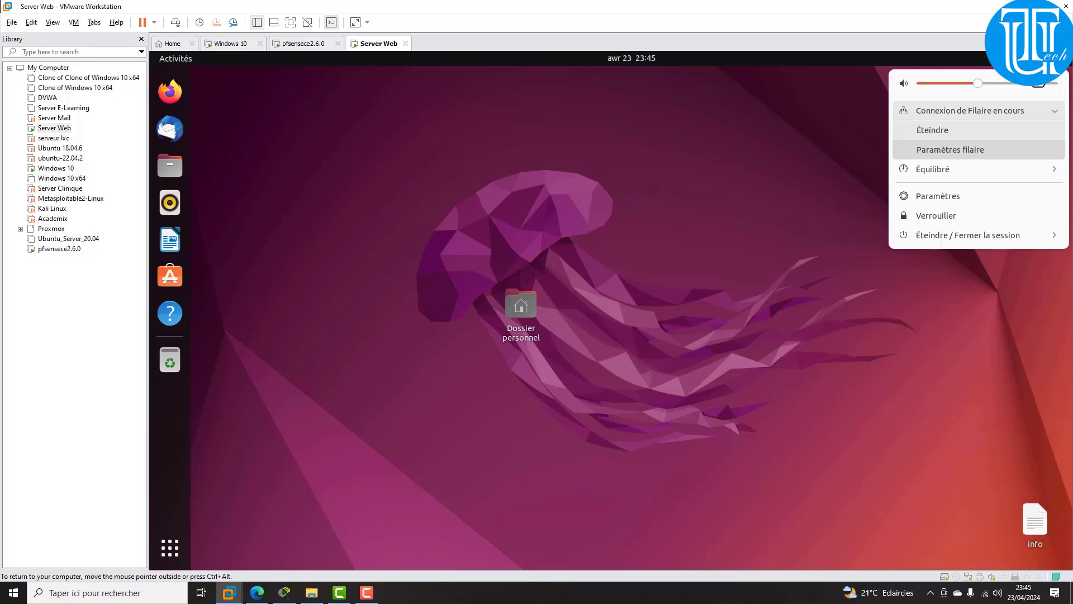
pyautogui.click(950, 149)
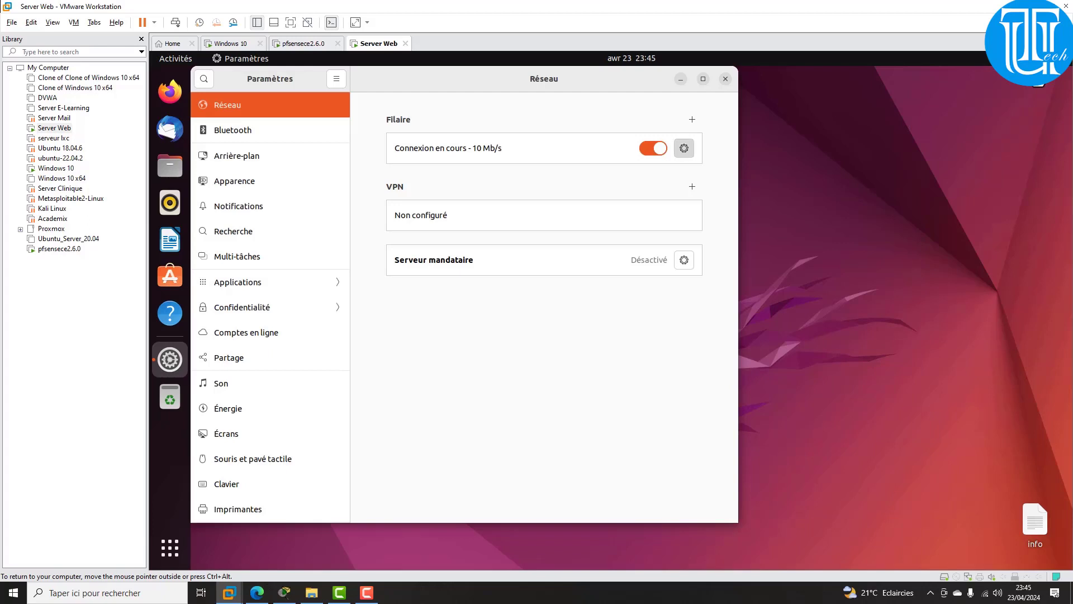
# Step: In the wired connection's IPv4 tab, switch to manual and enter address 192.168.11.100
pyautogui.click(685, 148)
pyautogui.moveTo(447, 195); pyautogui.dragTo(583, 216)
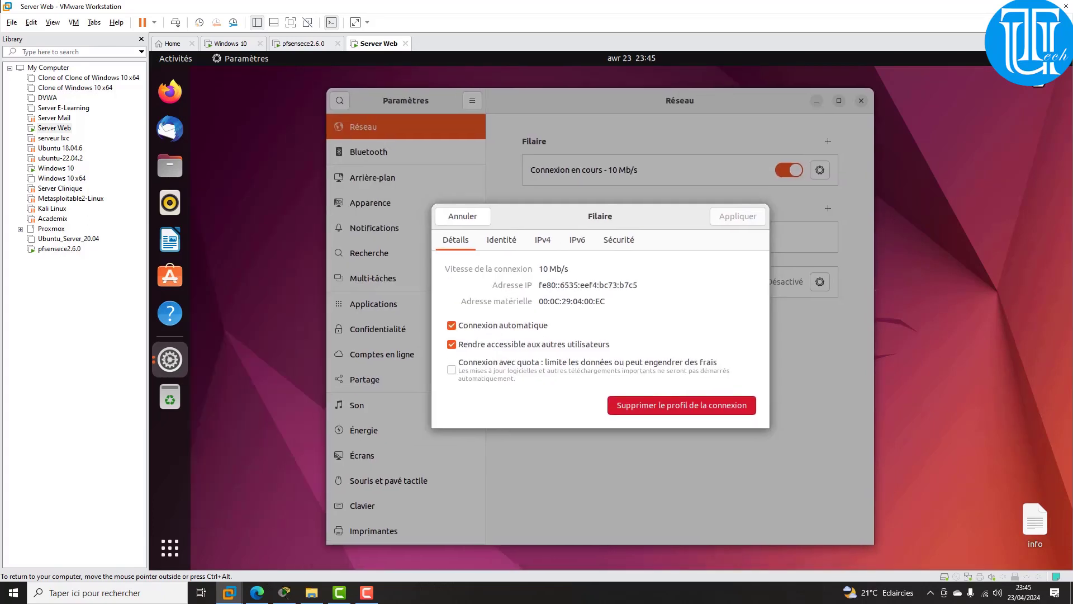
pyautogui.click(543, 240)
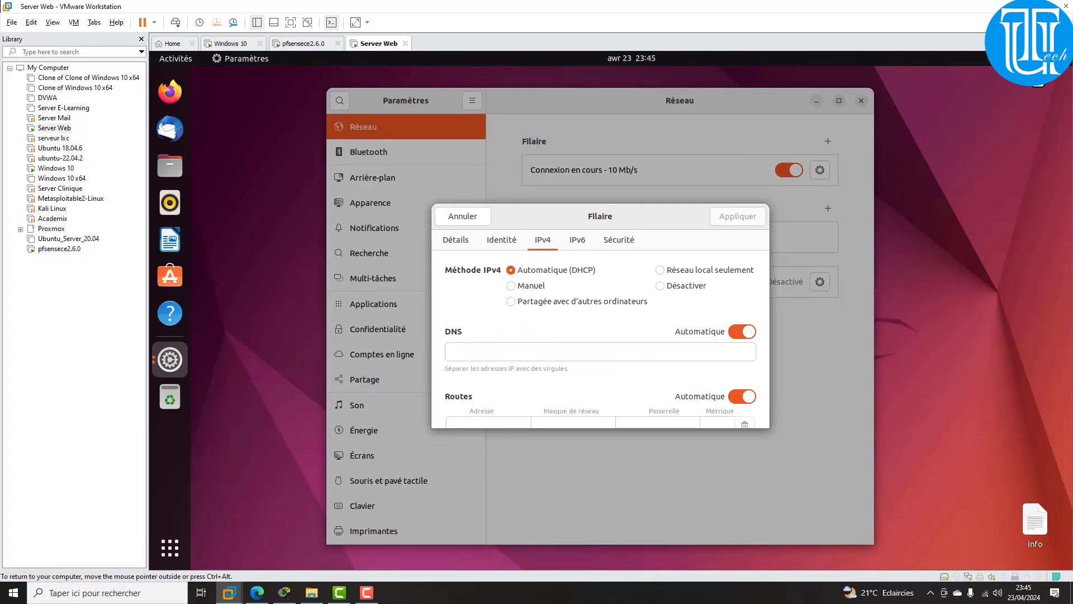
pyautogui.click(510, 286)
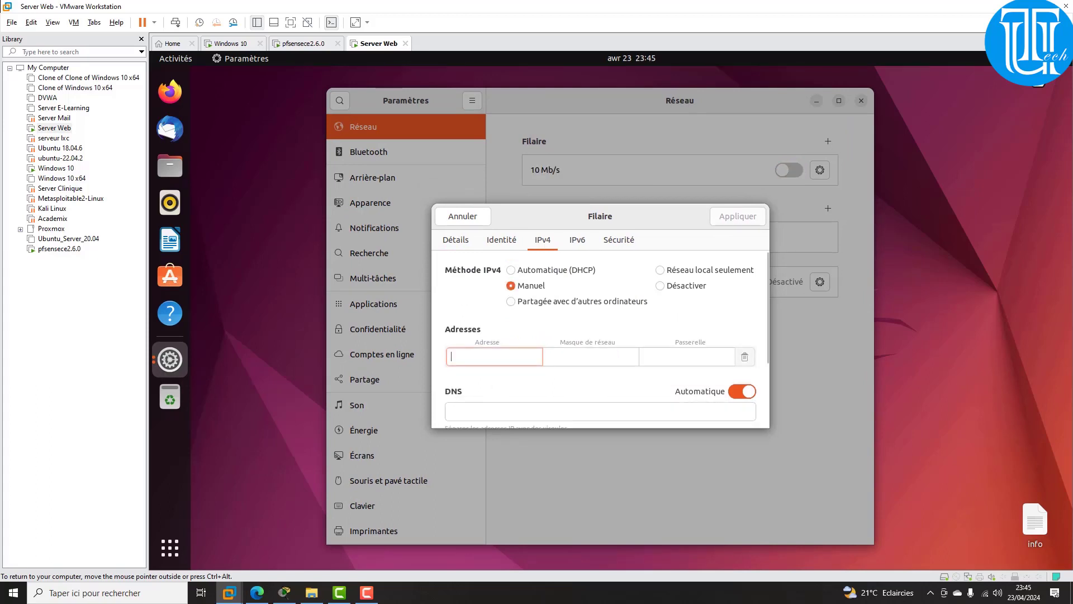
pyautogui.write('192.16')
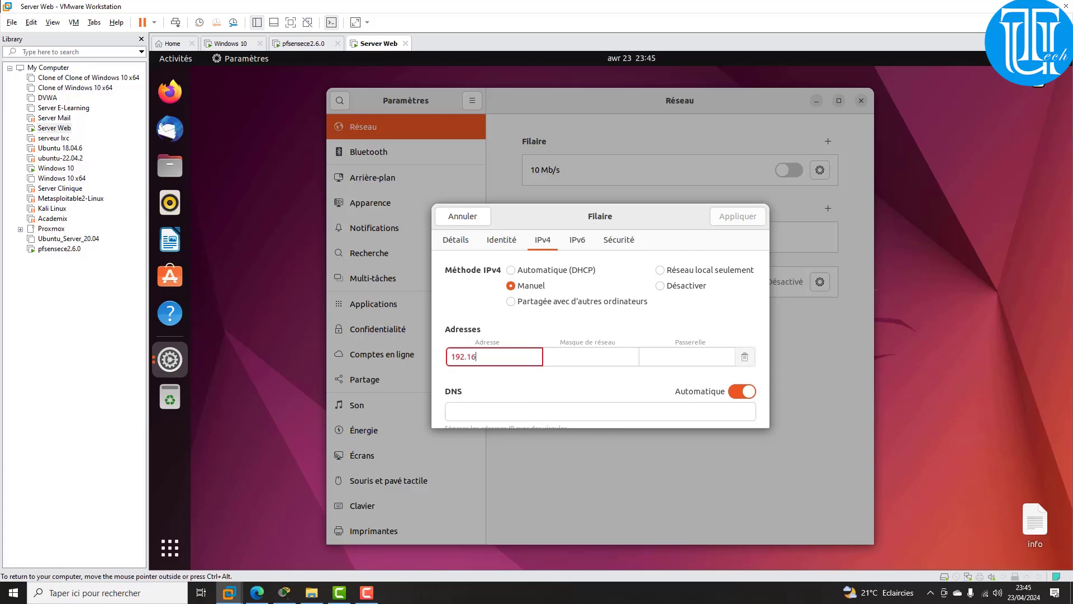
pyautogui.write('8.11.100')
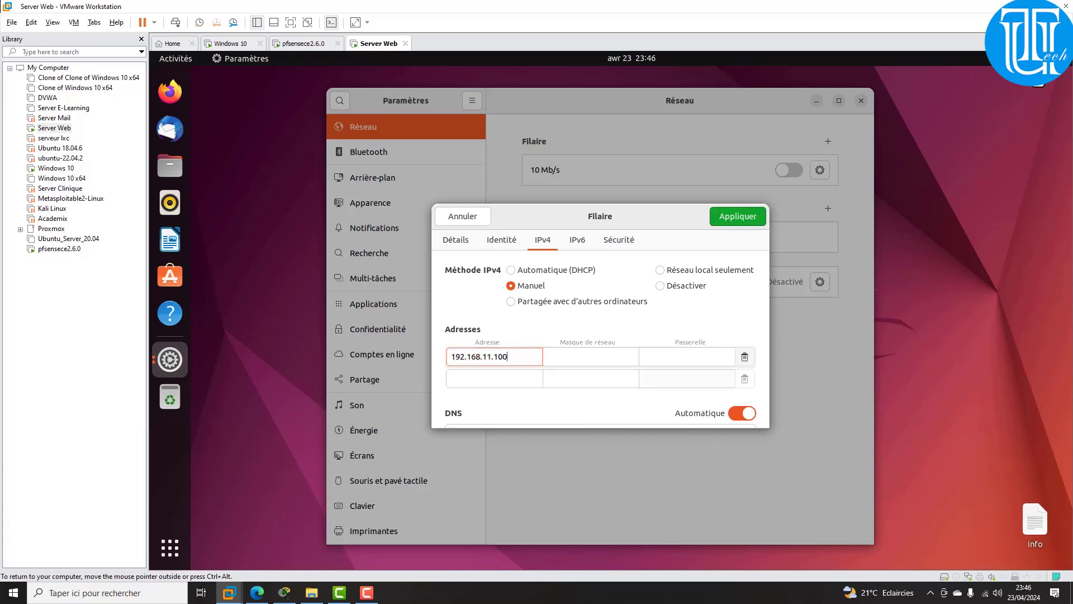
pyautogui.press('Tab')
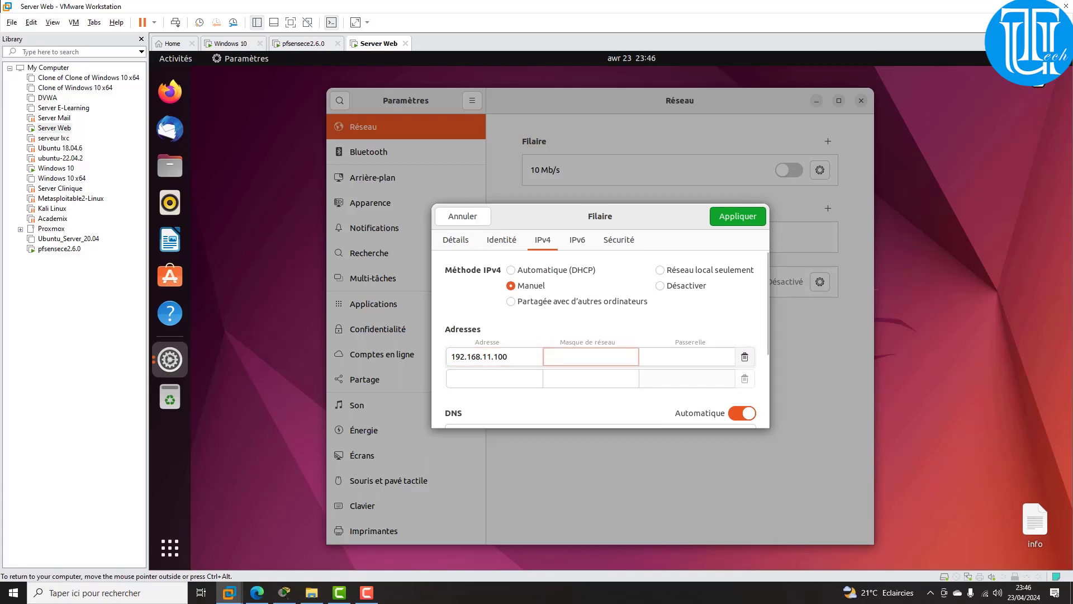
# Step: Correct the address to 192.168.11.200, add mask 255.255.255.0 and gateway 192.168.11.1, and apply
pyautogui.click(498, 356)
pyautogui.press('BackSpace')
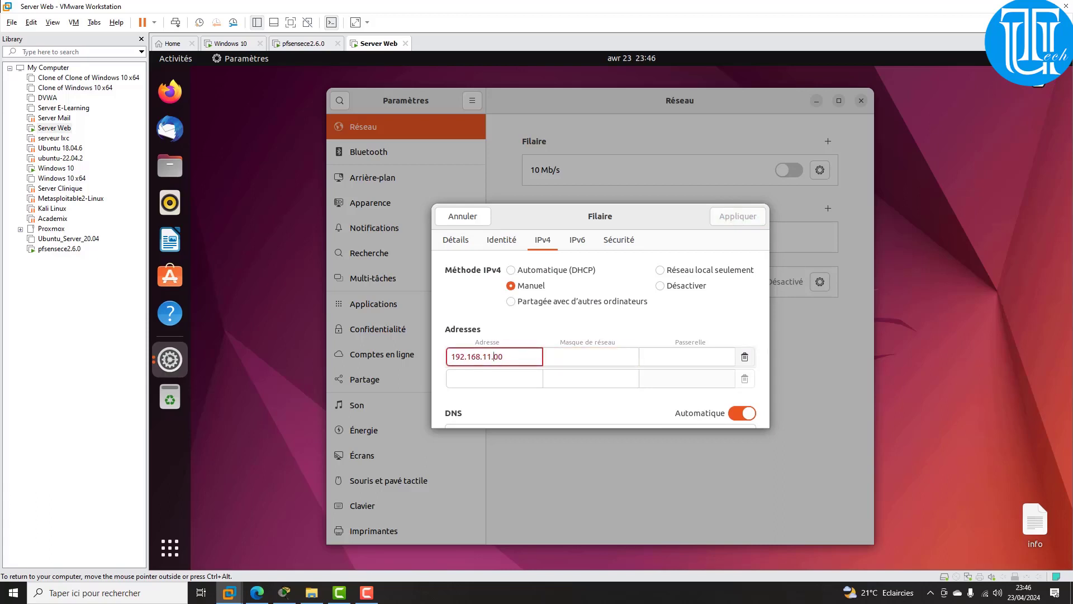
pyautogui.write('2')
pyautogui.press('Tab')
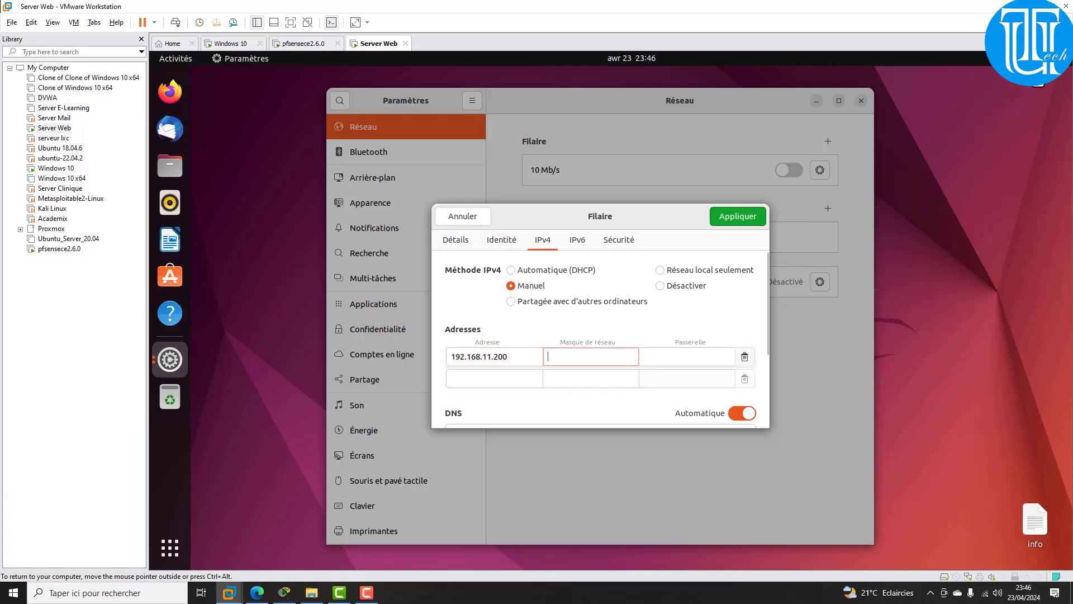
pyautogui.write('255.2')
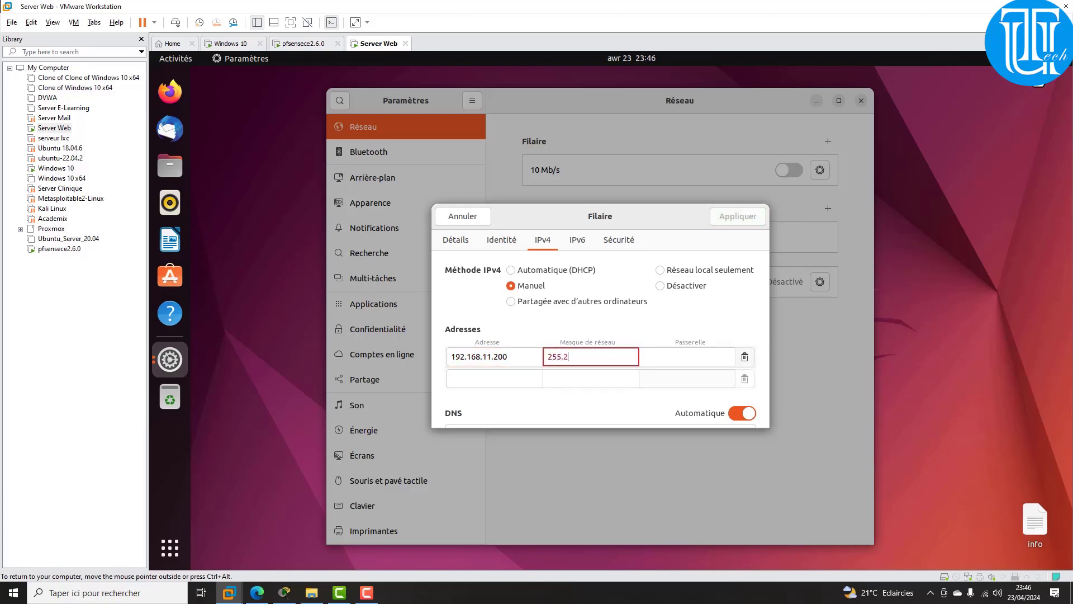
pyautogui.write('55.255.255.0')
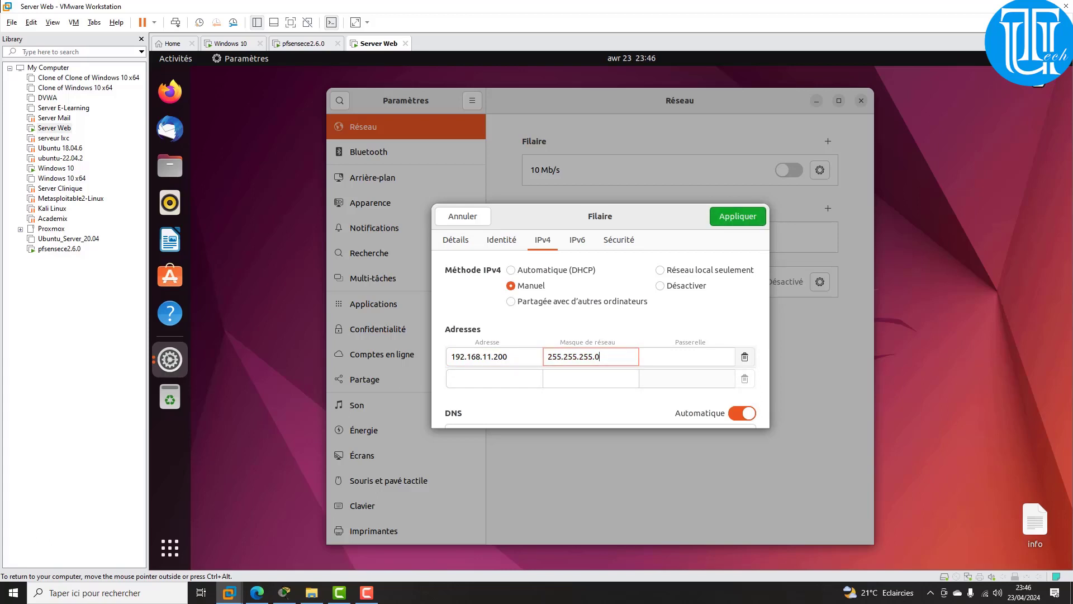
pyautogui.press('Tab')
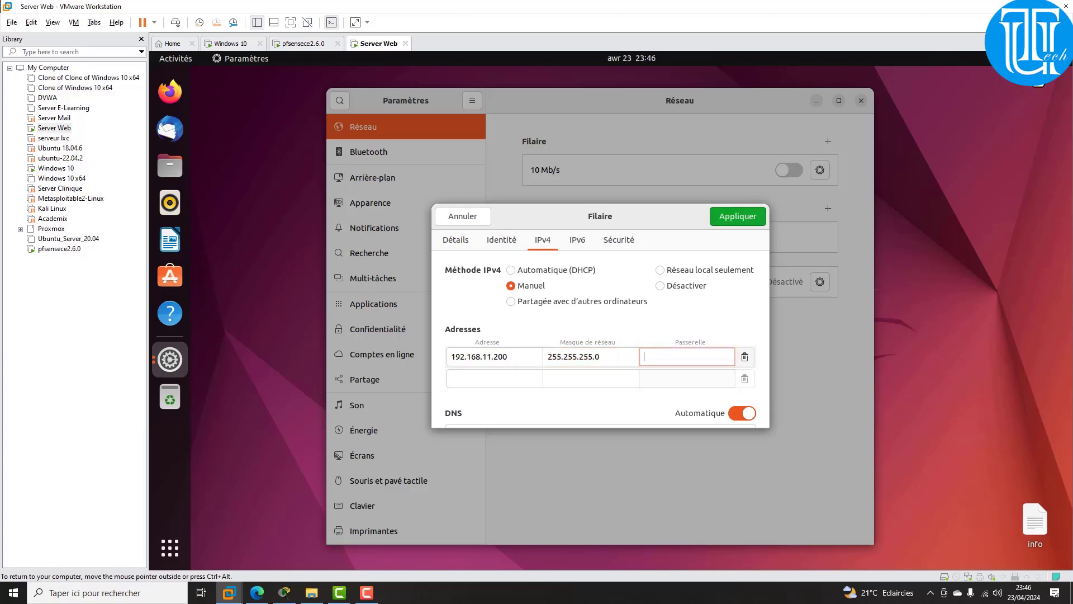
pyautogui.write('192.168.')
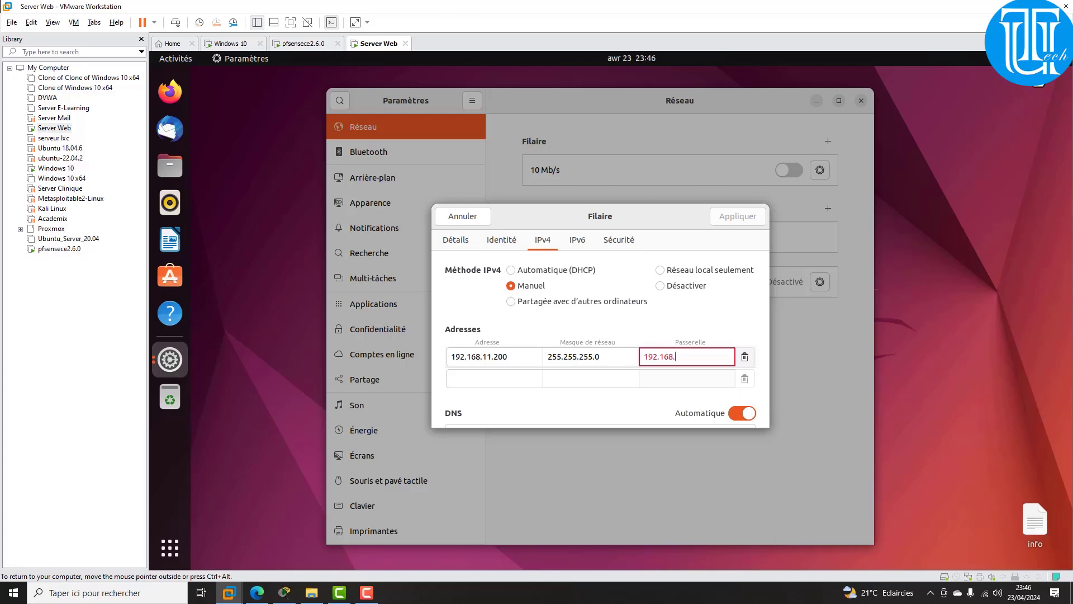
pyautogui.write('11.1')
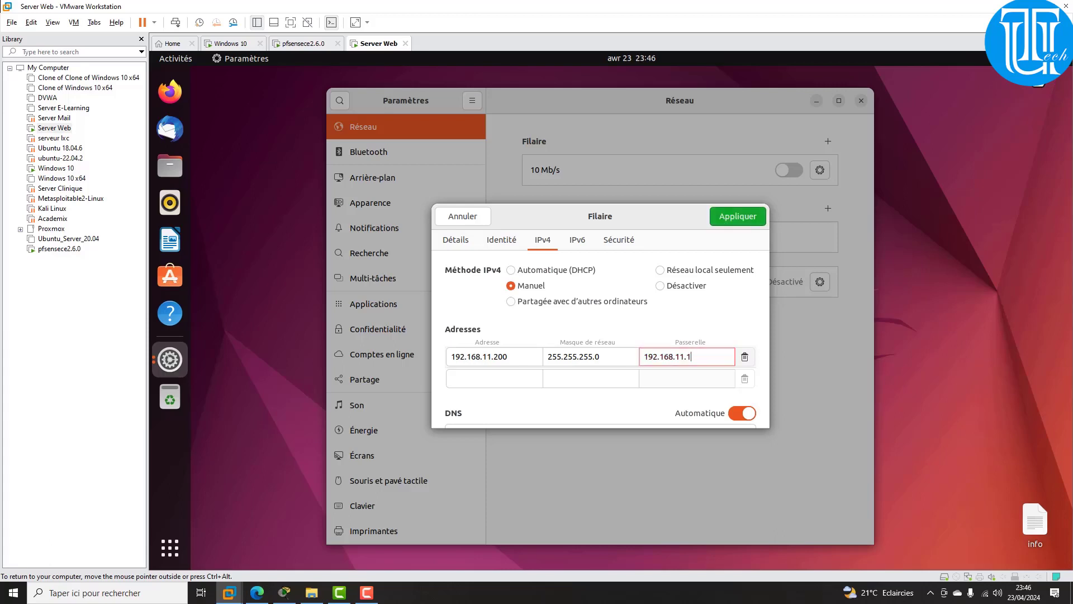
pyautogui.press('Return')
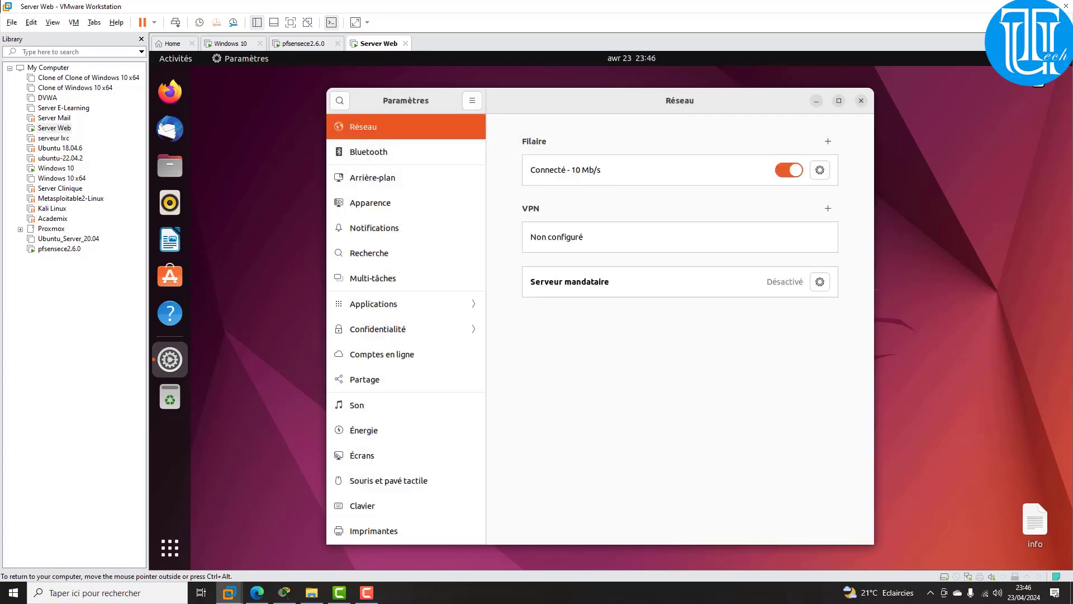
# Step: Turn the Filaire connection off and on, then run 'ip add' in Terminal to check ens33
pyautogui.click(789, 170)
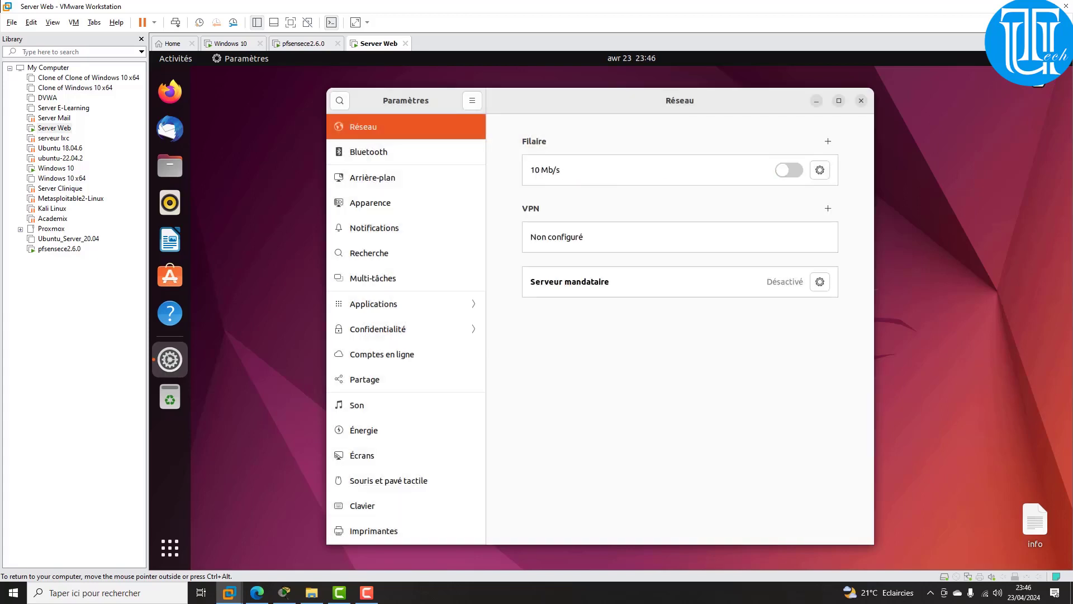
pyautogui.click(789, 170)
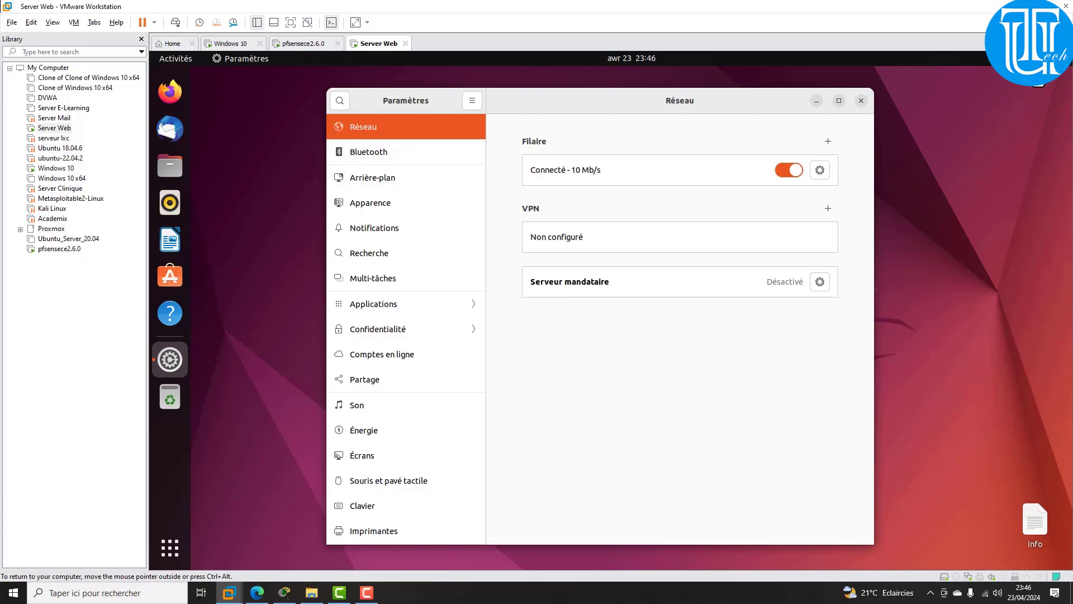
pyautogui.click(169, 547)
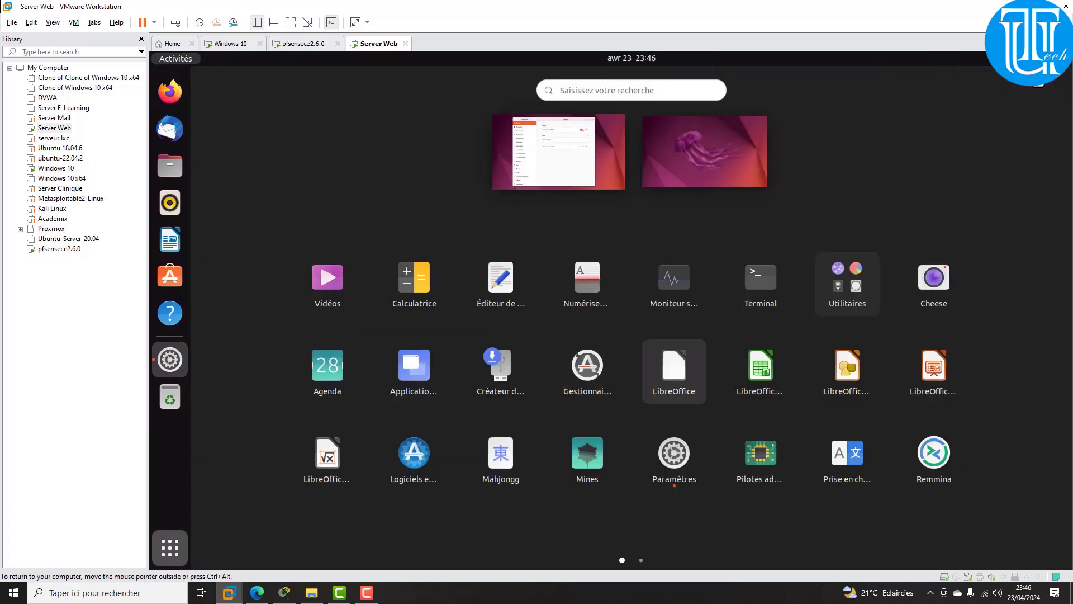
pyautogui.click(761, 283)
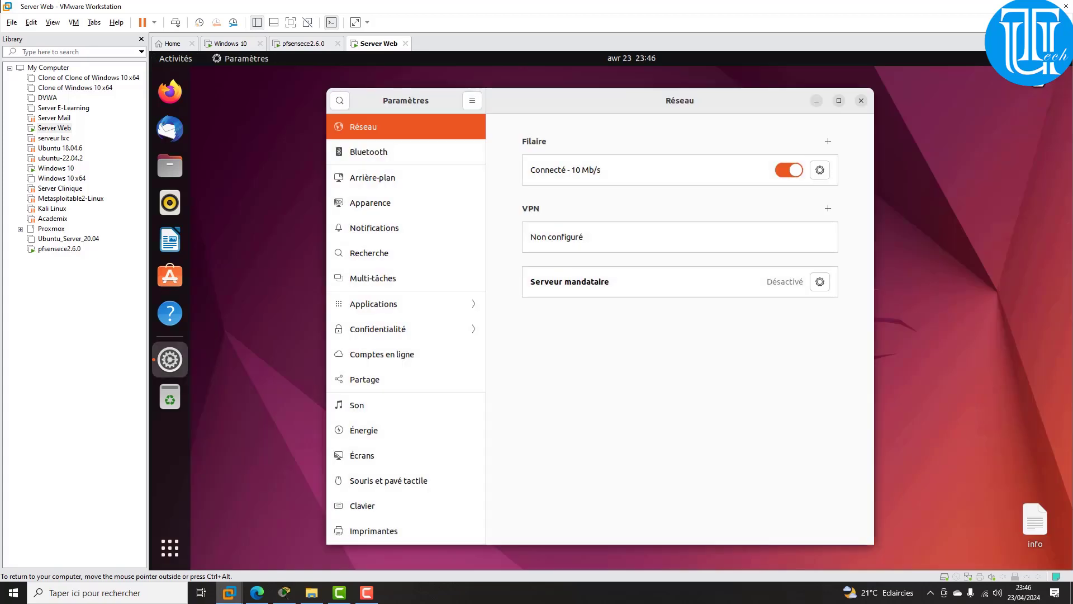
pyautogui.write('ip add')
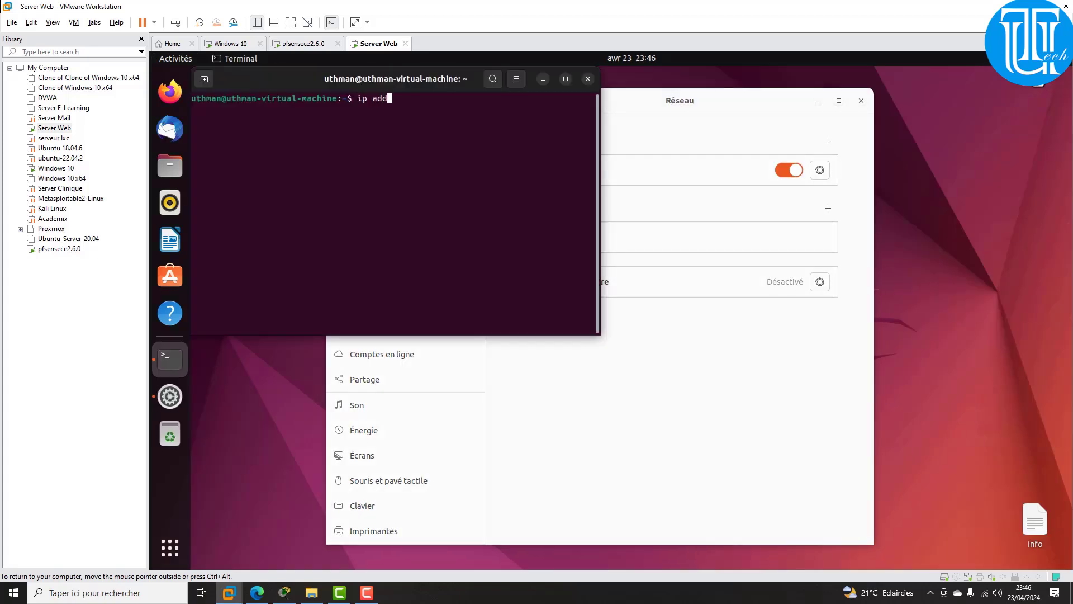
pyautogui.press('Return')
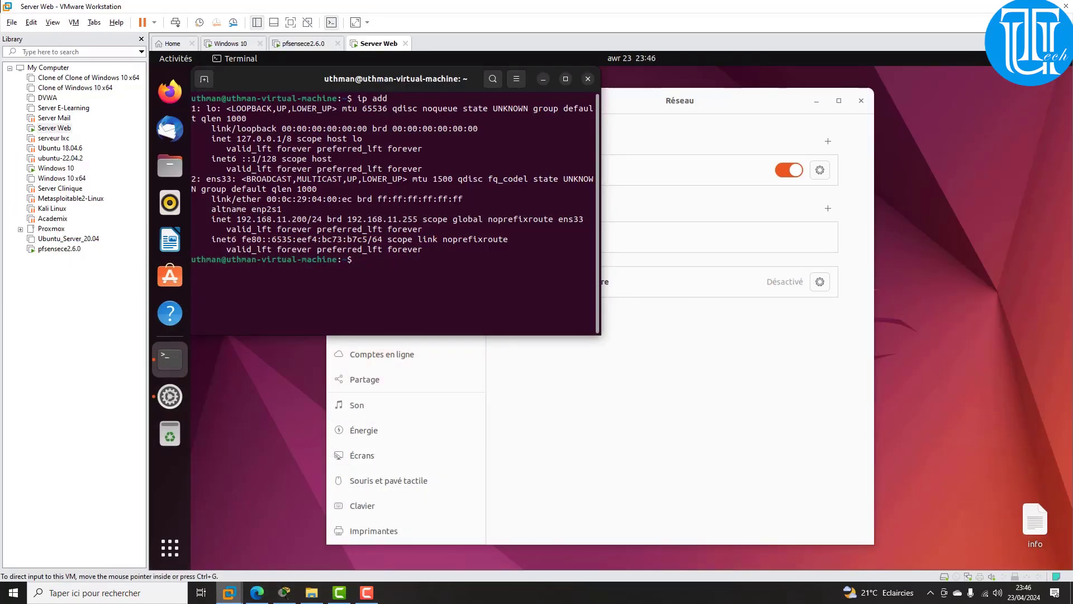
pyautogui.moveTo(229, 593)
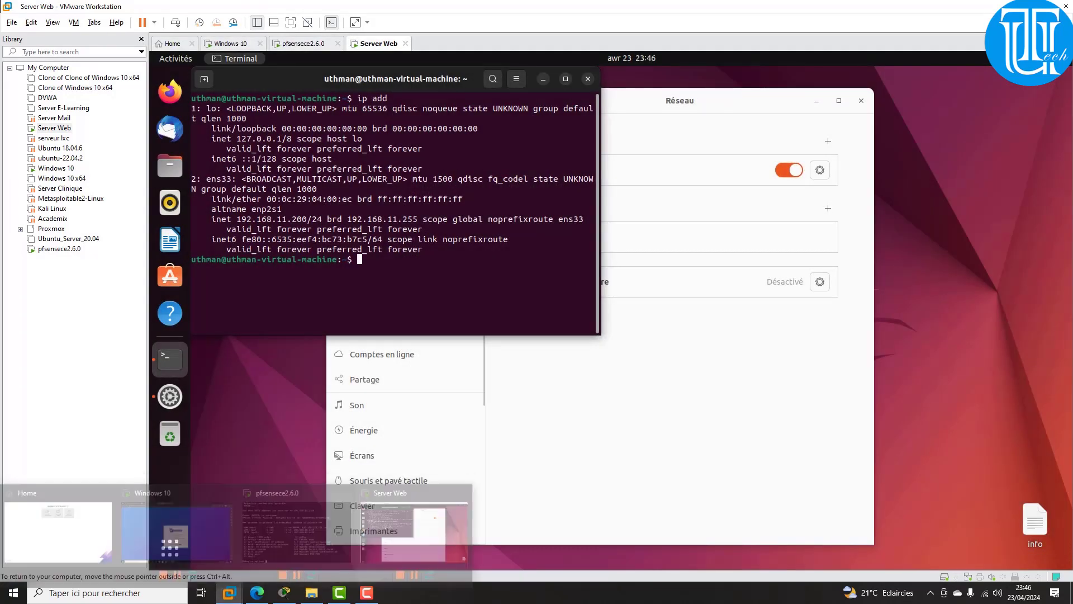
# Step: In the Windows 10 VM's Edge browser, load 192.168.11.200 in a new tab
pyautogui.click(230, 43)
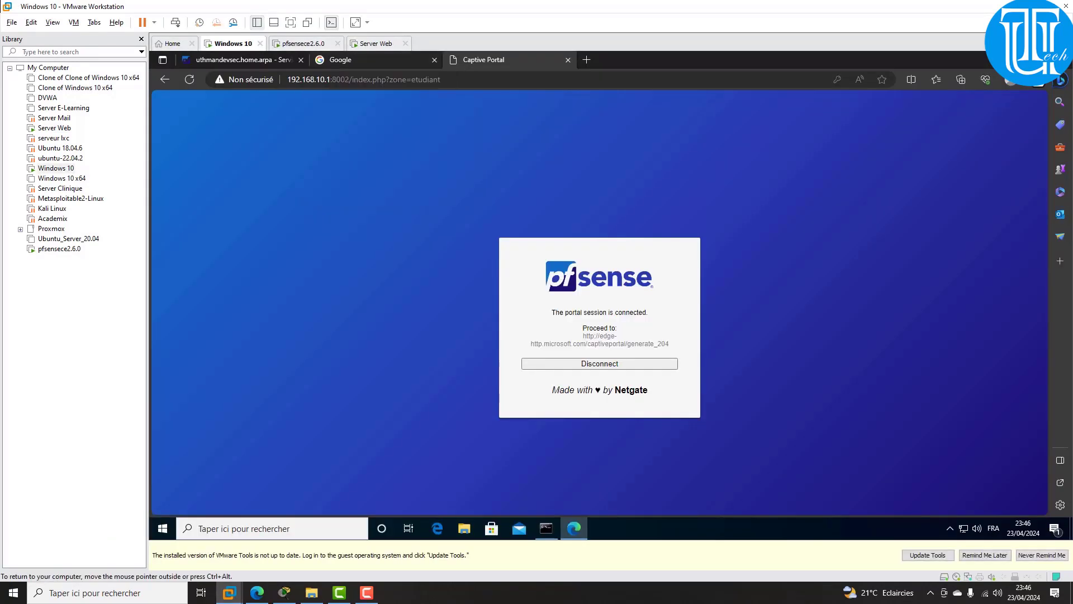
pyautogui.click(587, 59)
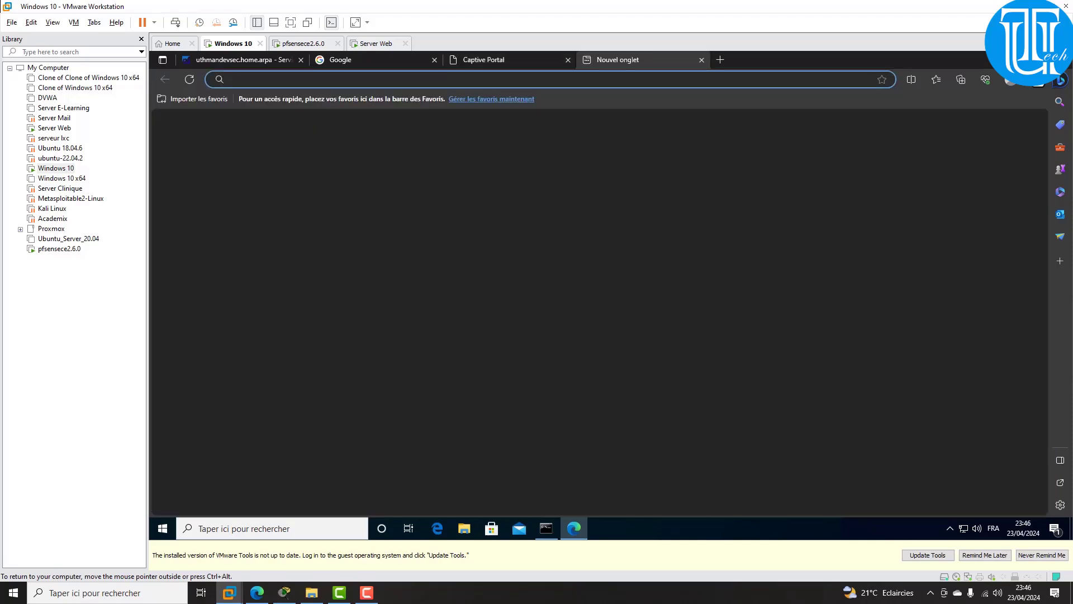
pyautogui.write('192.')
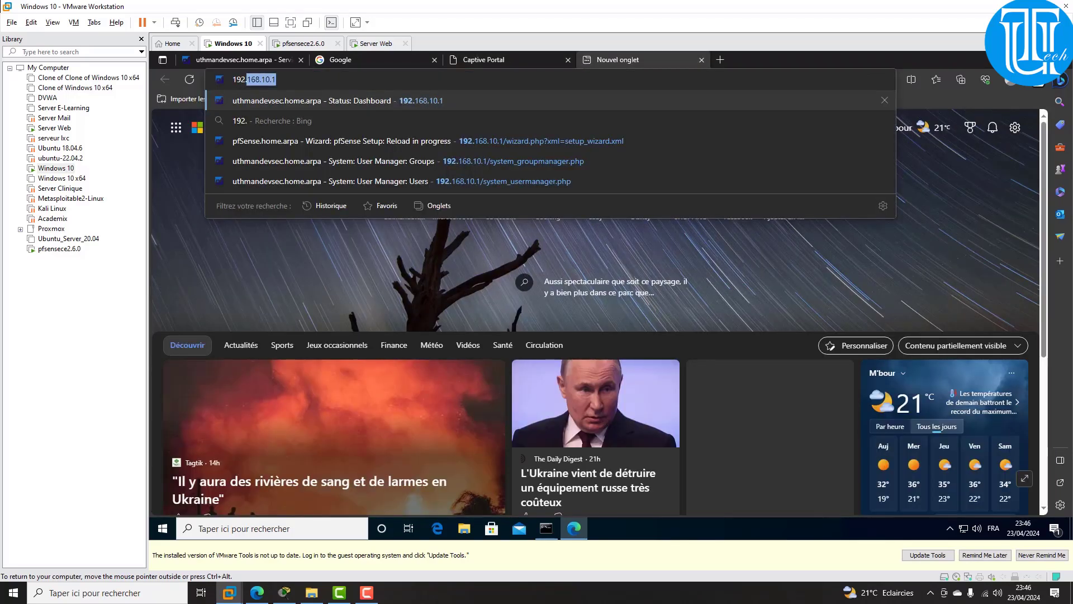
pyautogui.write('168')
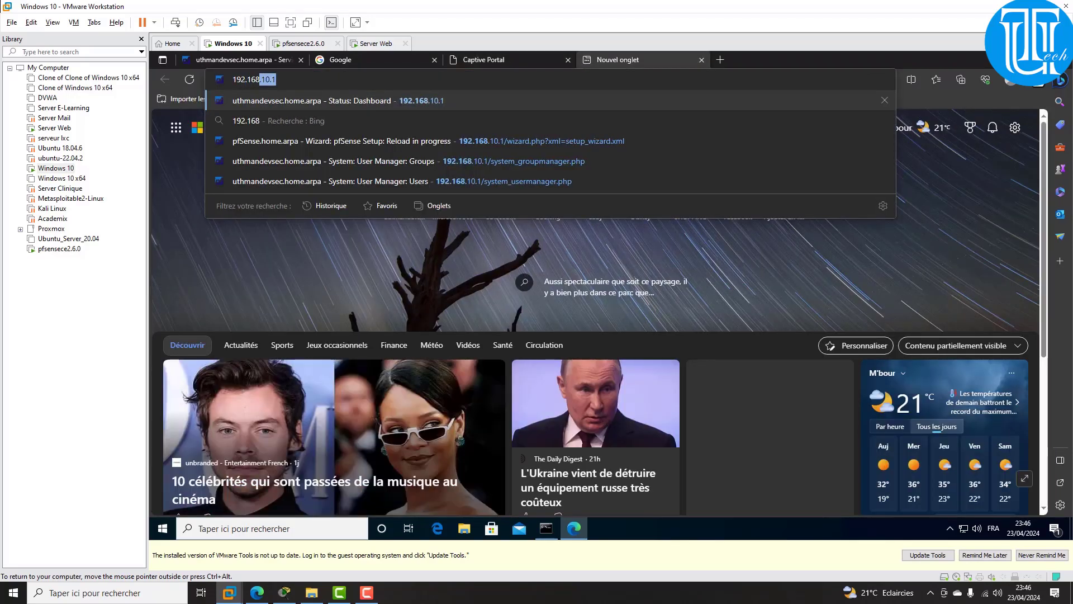
pyautogui.write('.11')
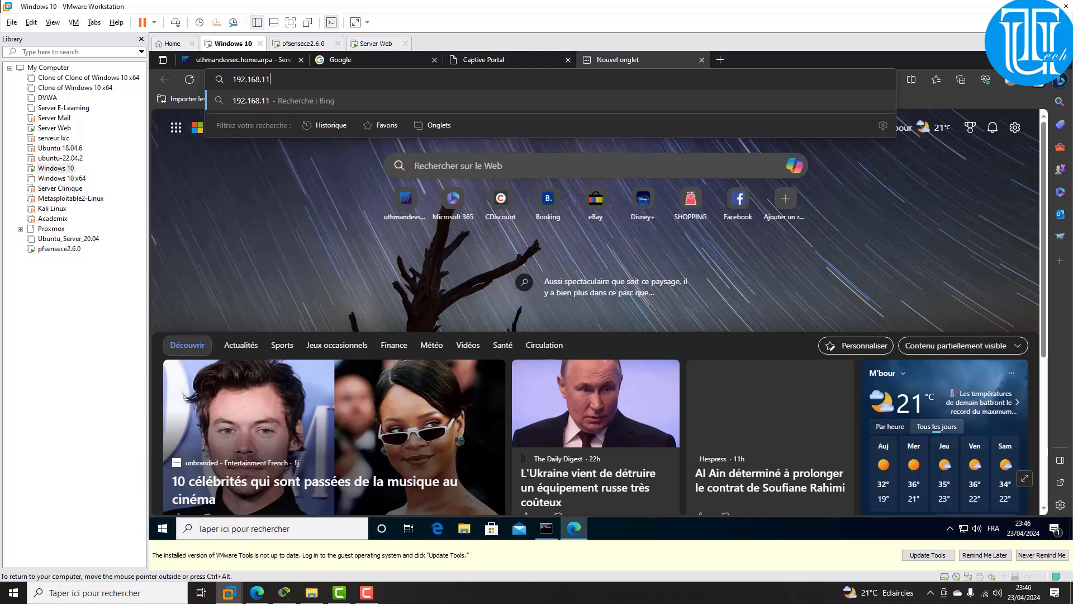
pyautogui.write('.200')
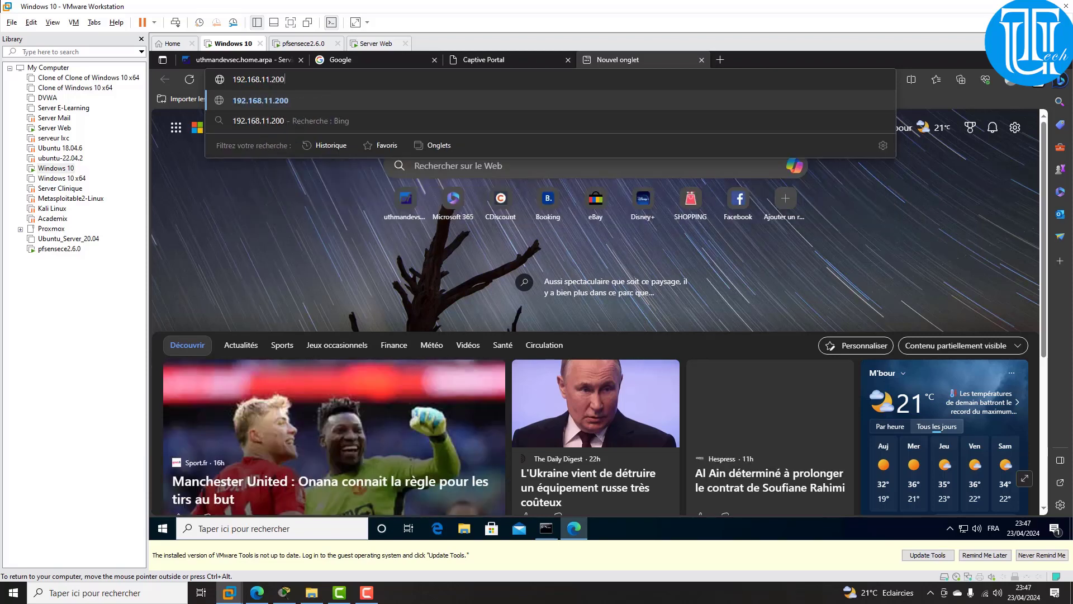
pyautogui.press('Return')
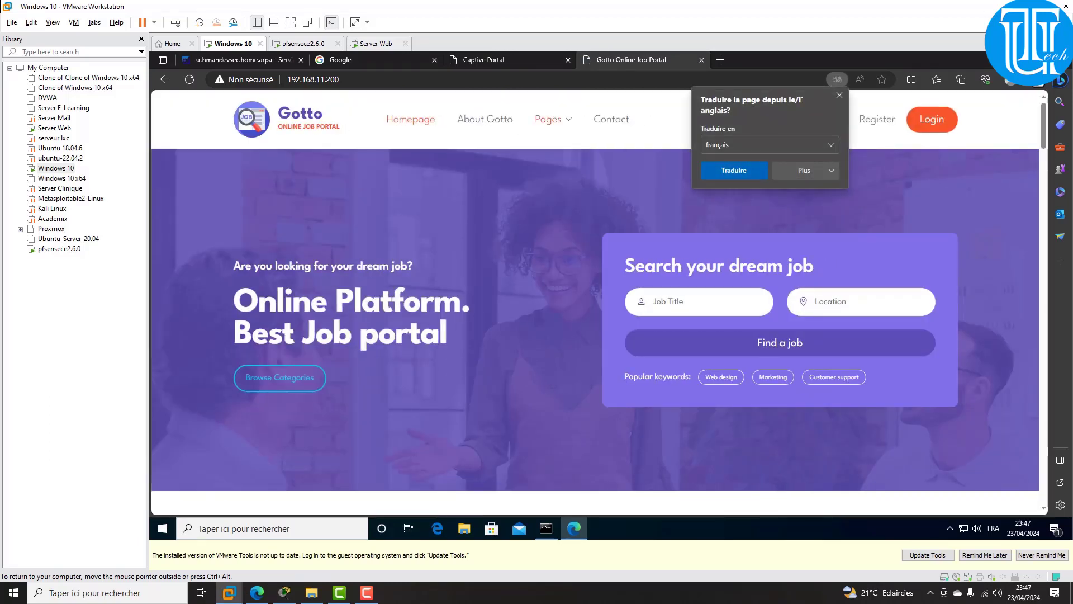
# Step: Visit the About Gotto page and the homepage, then bring up the Packet Tracer topology
pyautogui.click(484, 119)
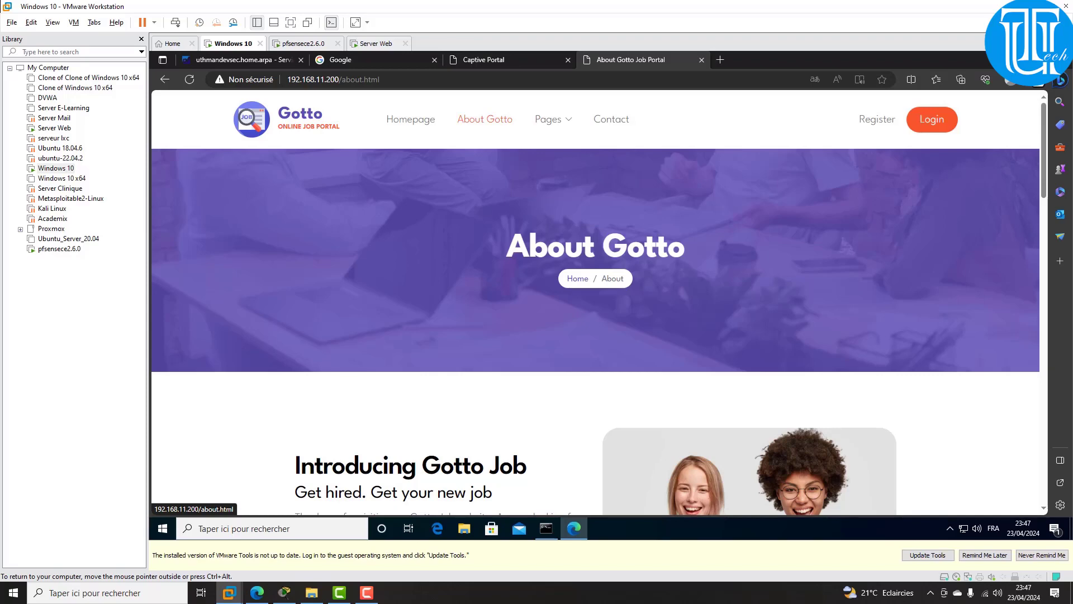
pyautogui.click(411, 119)
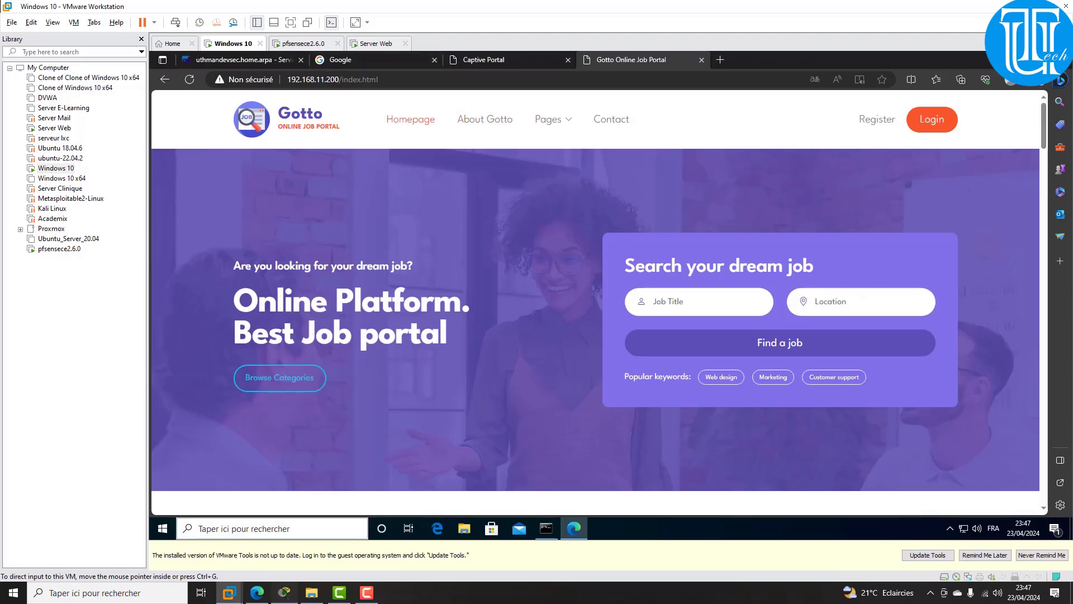
pyautogui.click(284, 592)
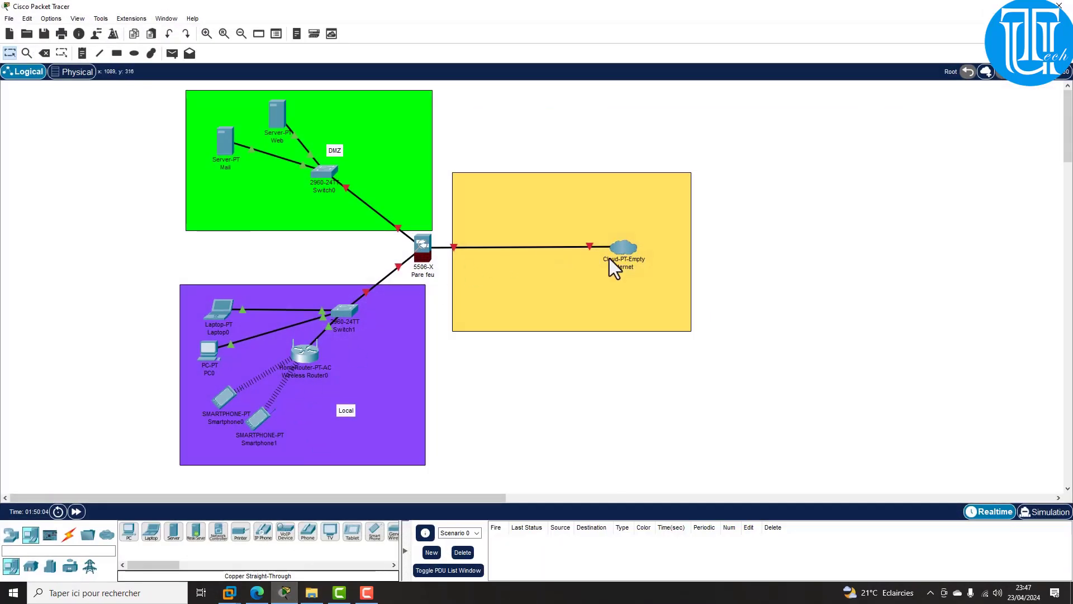